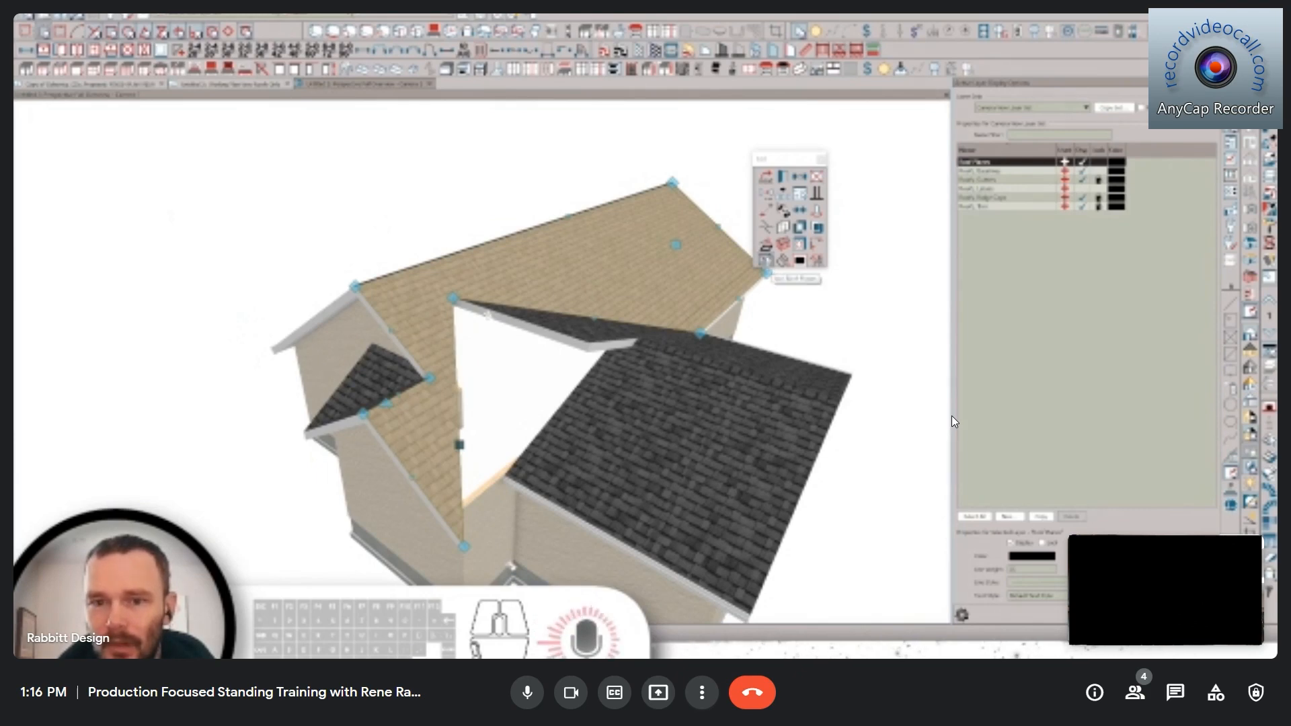
- Move the floating edit toolbar away from the roof model and select a roof plane
drag(787, 159, 806, 145)
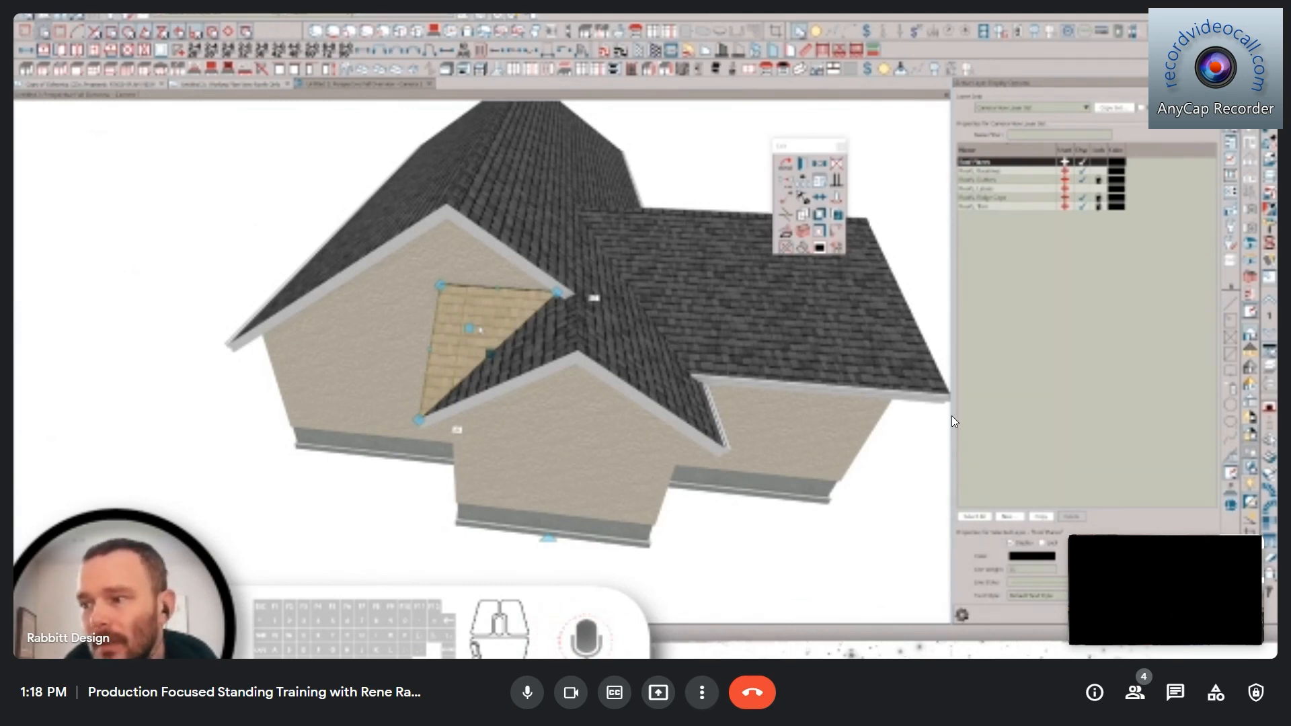
click(651, 284)
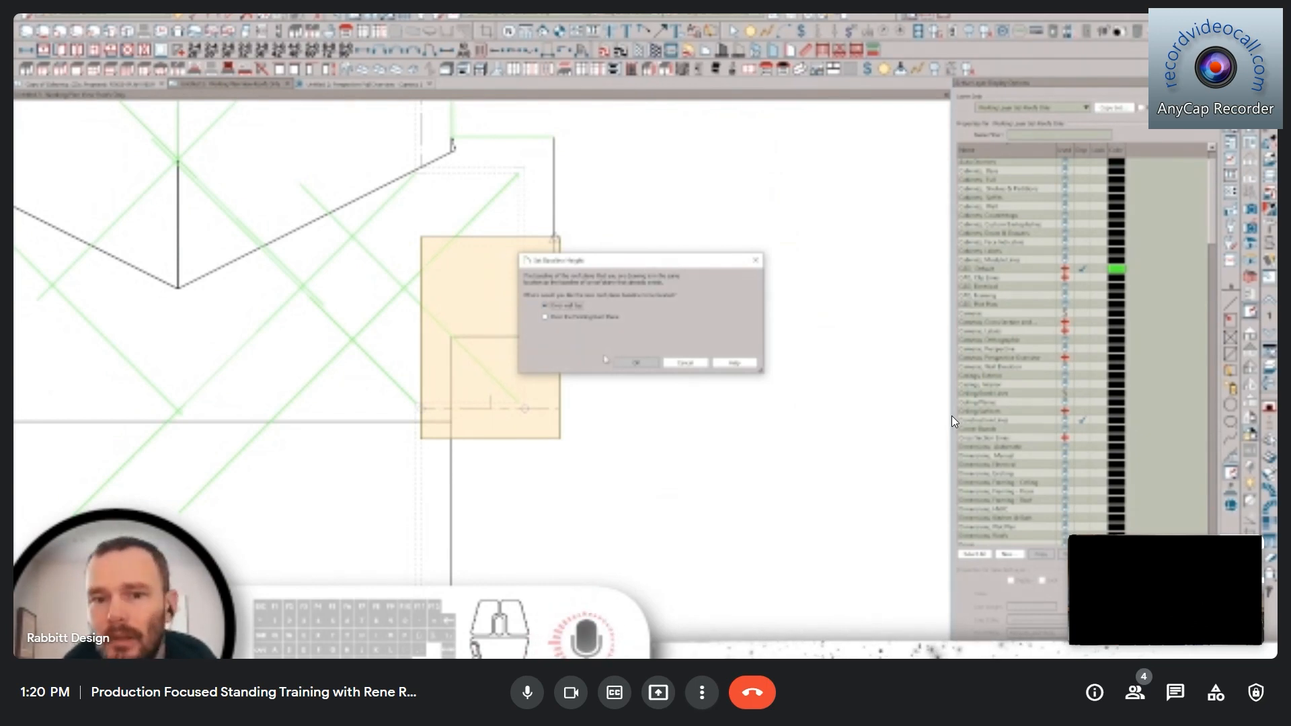
- Accept the preselected baseline height option for the new small gable roof plane and show the model in the perspective view
click(635, 363)
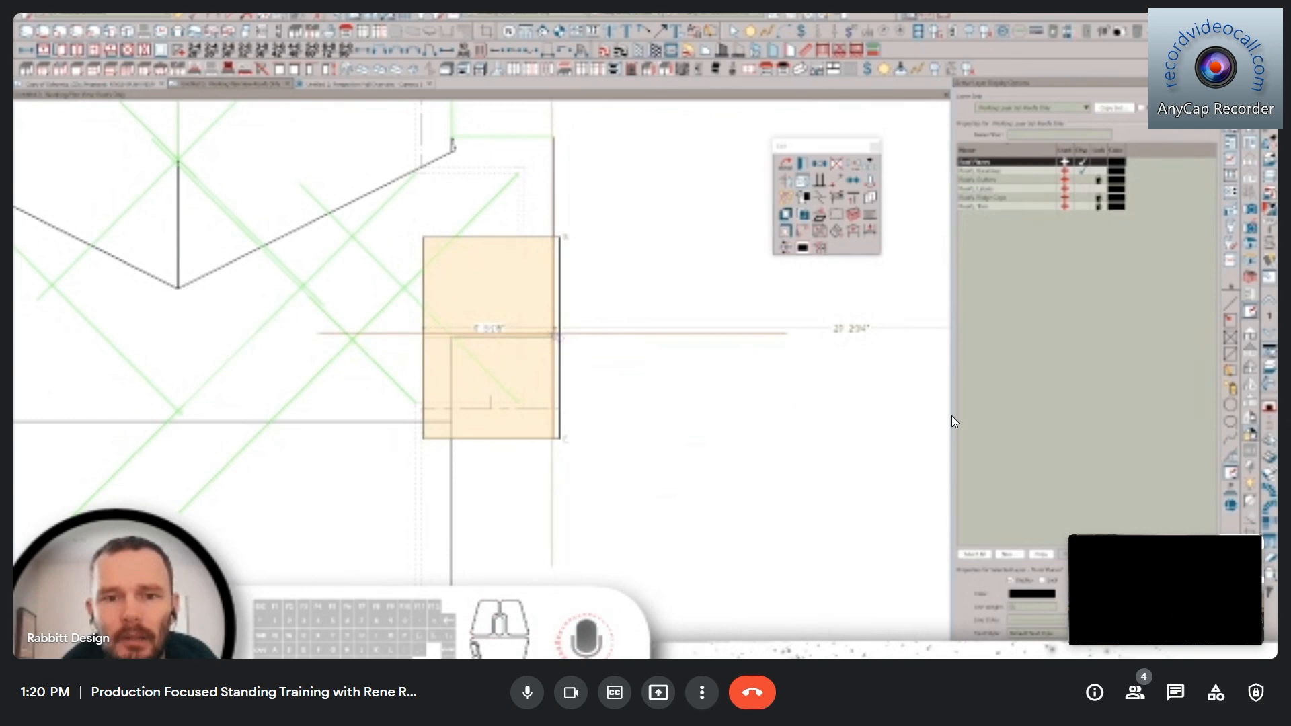
click(374, 86)
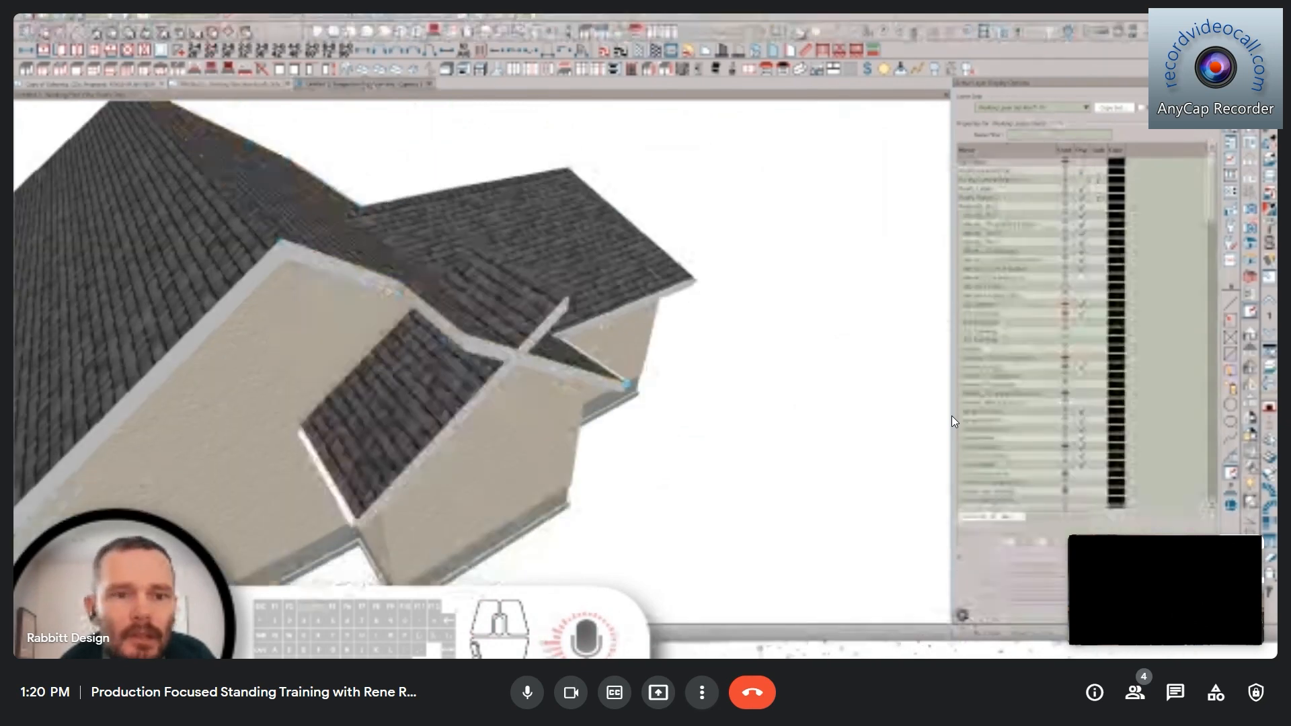
- Shorten the new small gable roof plane at its upper edge and join it to the opposite roof plane along the ridge
middle_drag(585, 360, 497, 350)
click(538, 296)
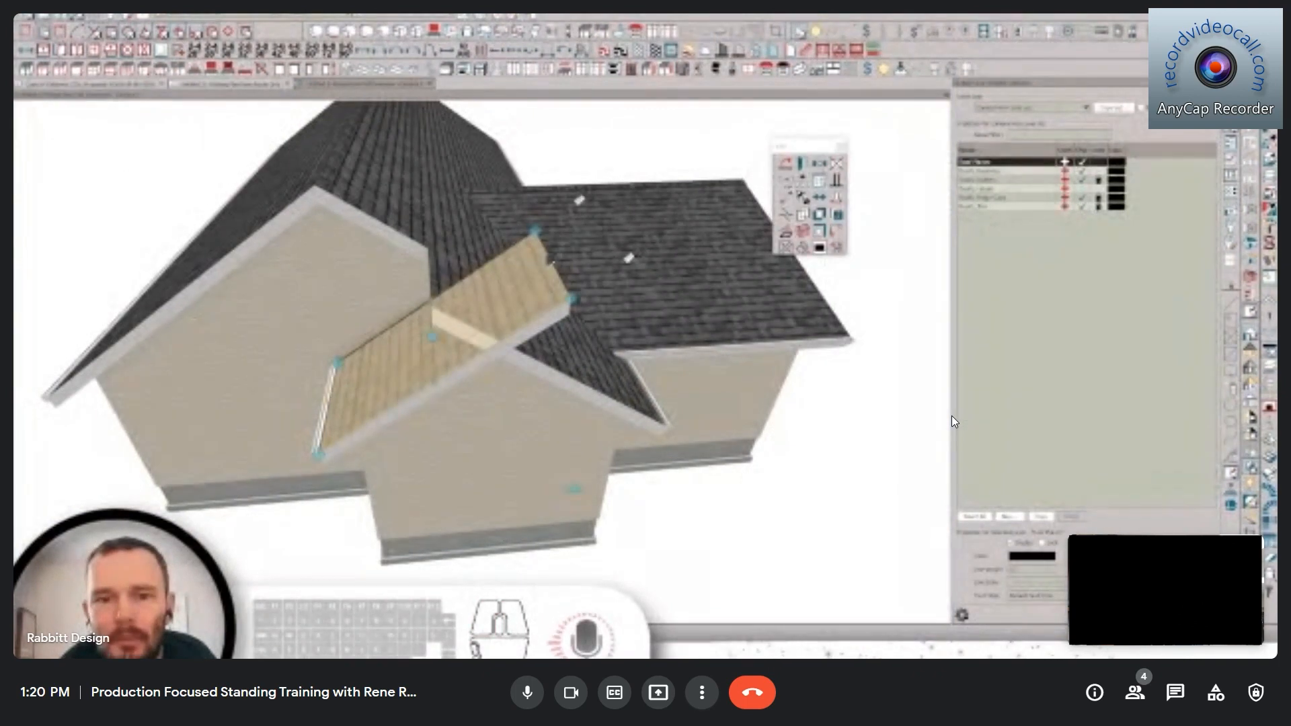
drag(550, 261, 503, 307)
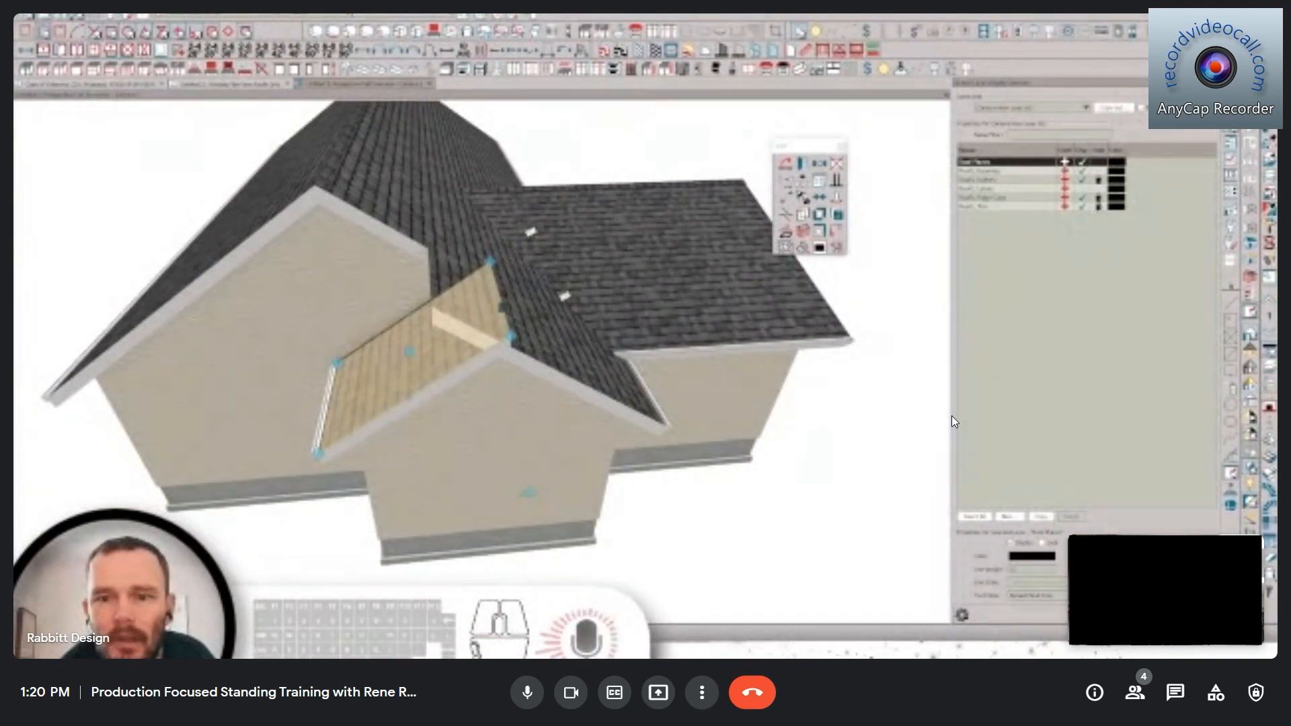
click(786, 231)
click(577, 363)
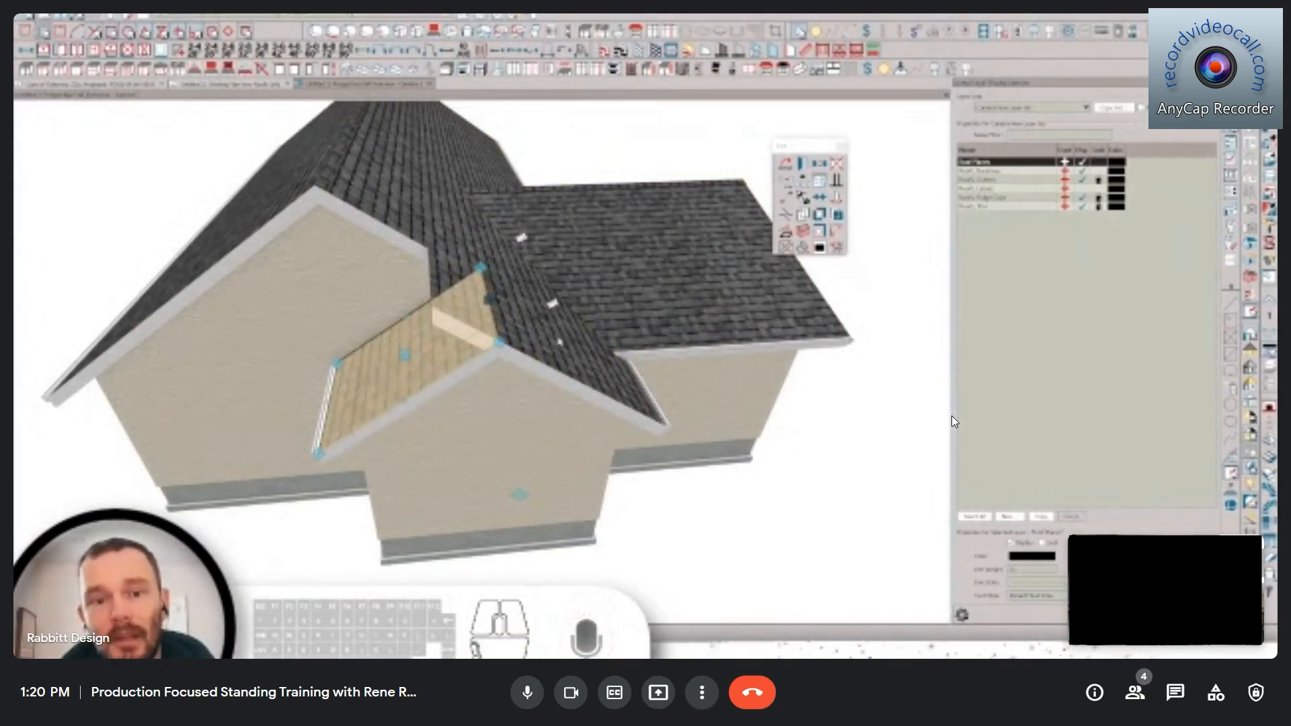
- Move the short inner edge of the large adjoining roof plane out to meet the small gable's ridge
click(517, 364)
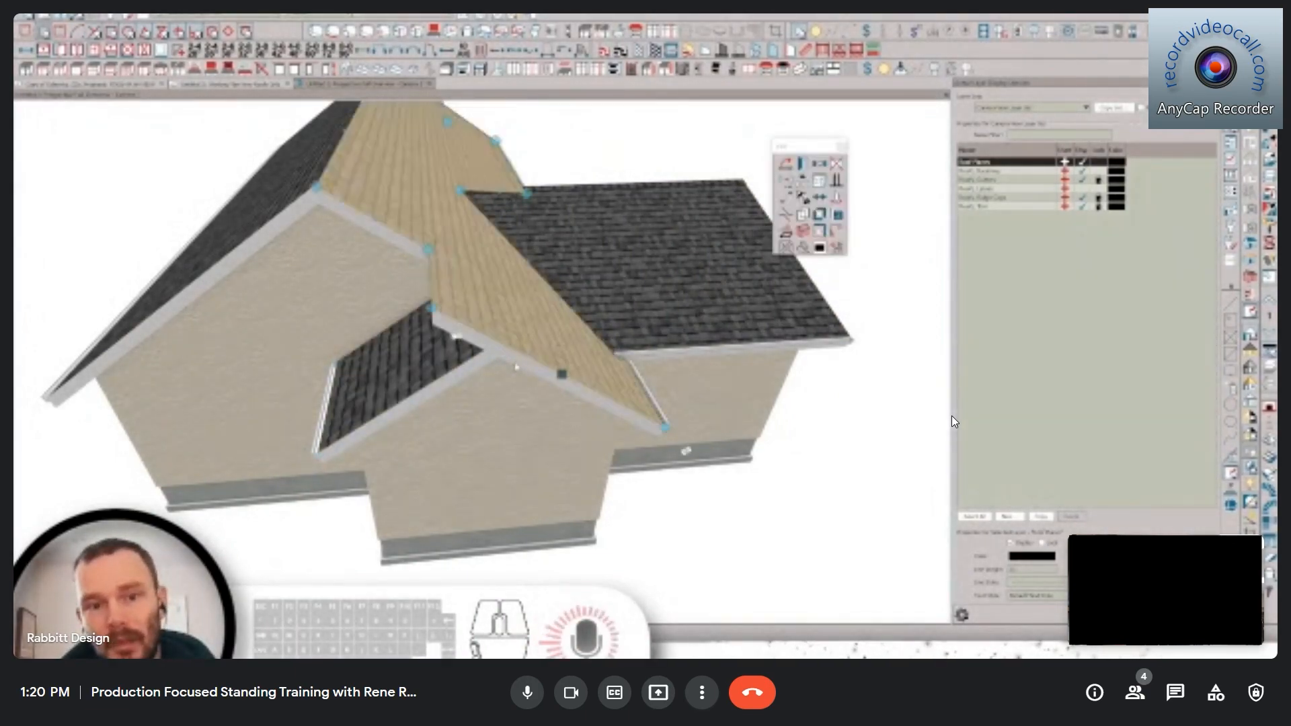
click(485, 349)
click(485, 350)
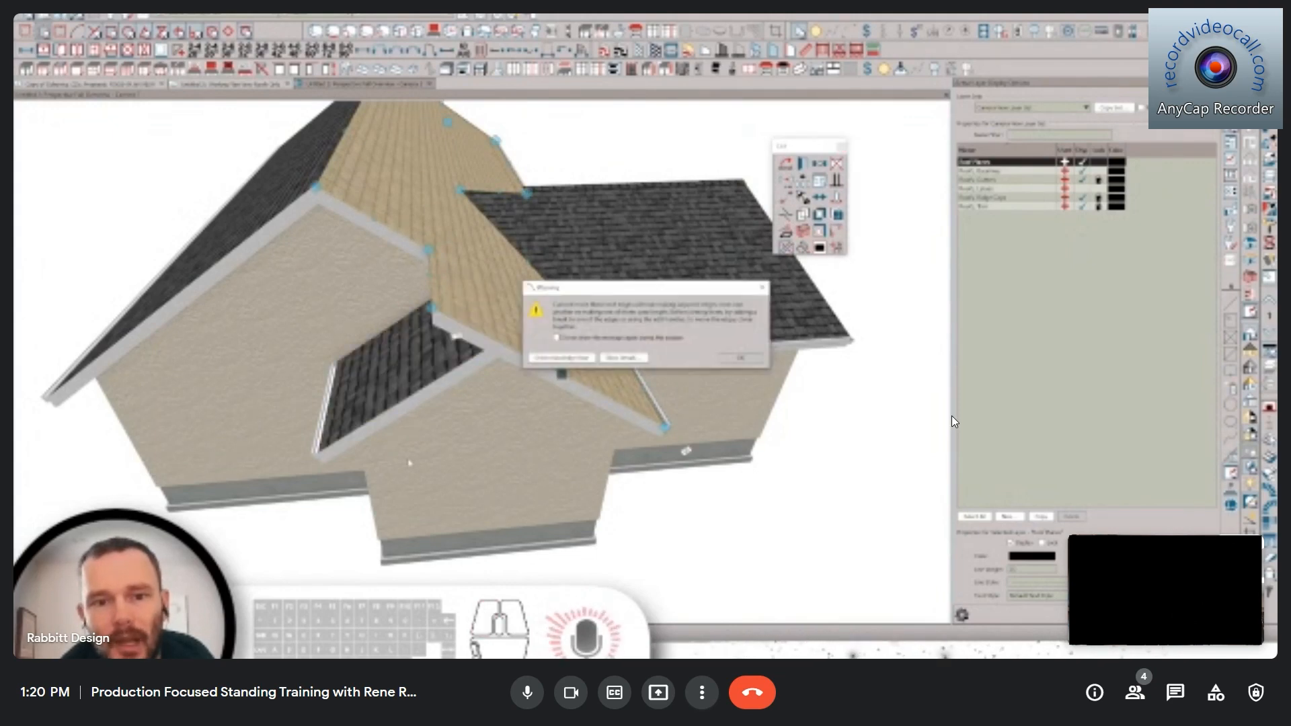
click(748, 358)
drag(429, 277, 487, 332)
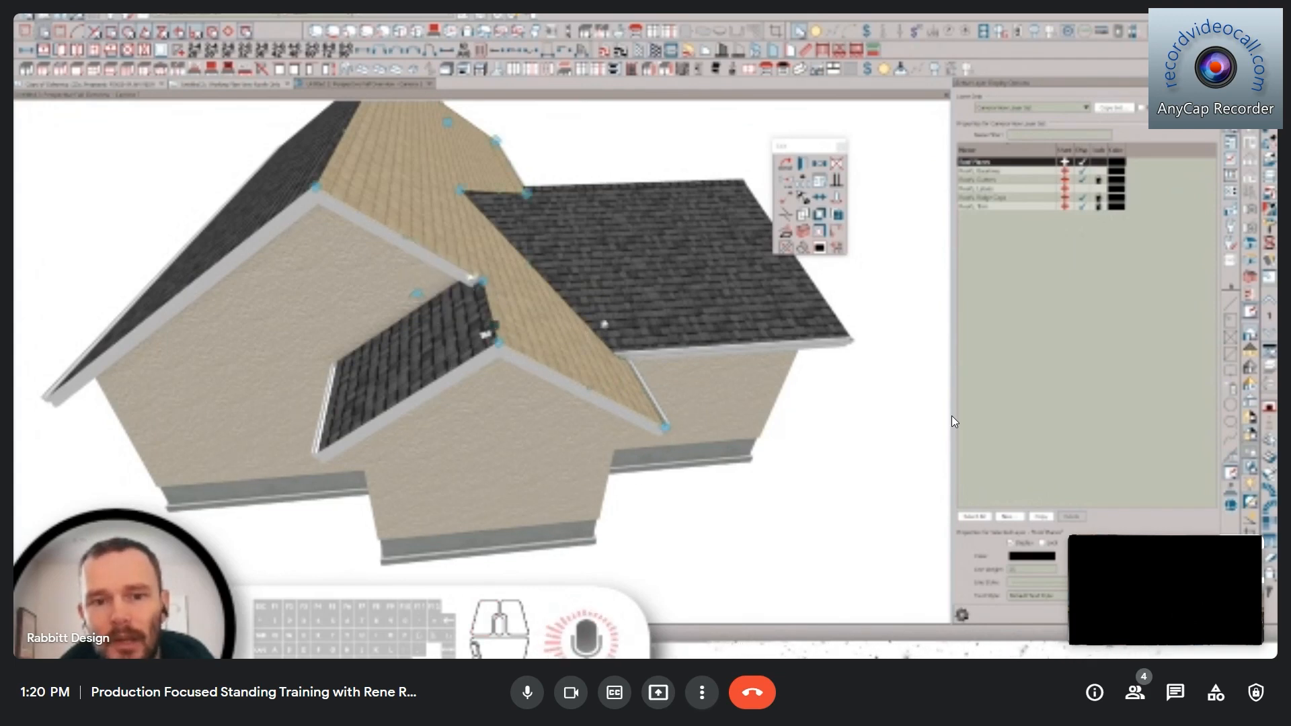
click(448, 351)
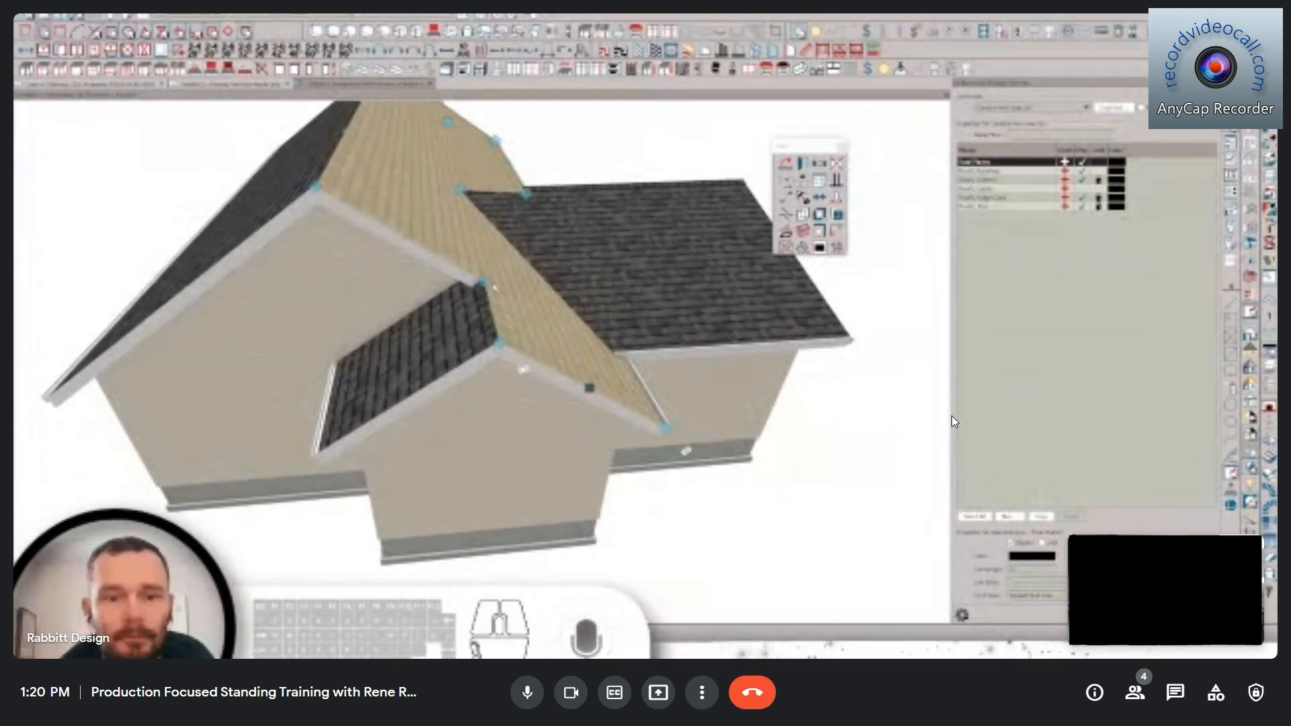
click(479, 327)
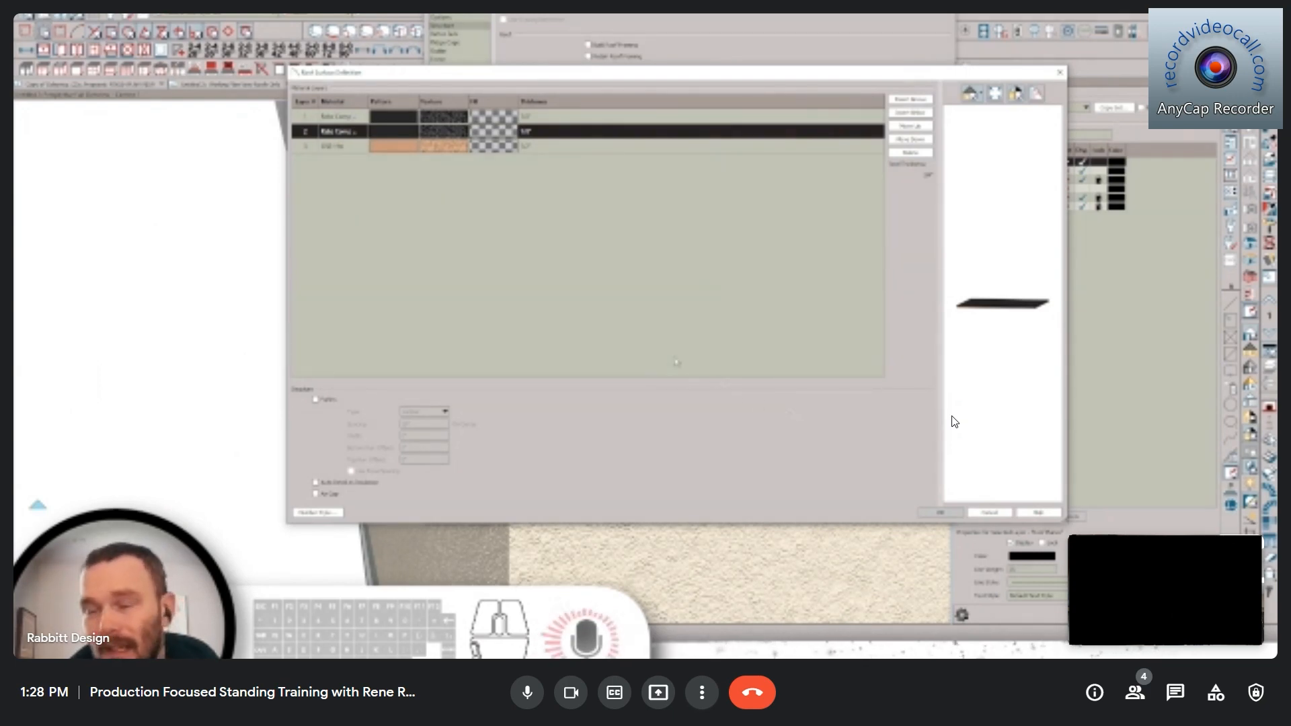
- Move the second roofing layer below the OSB layer in the roof surface definition
click(452, 146)
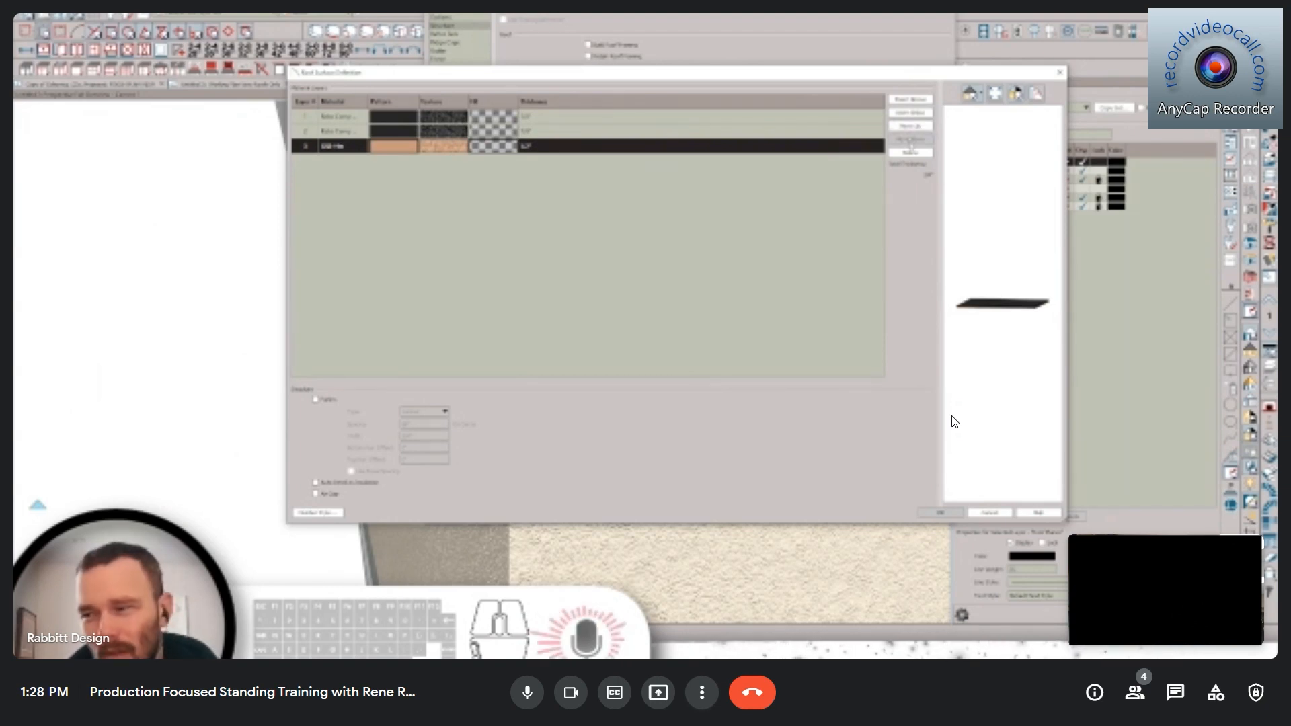
click(411, 134)
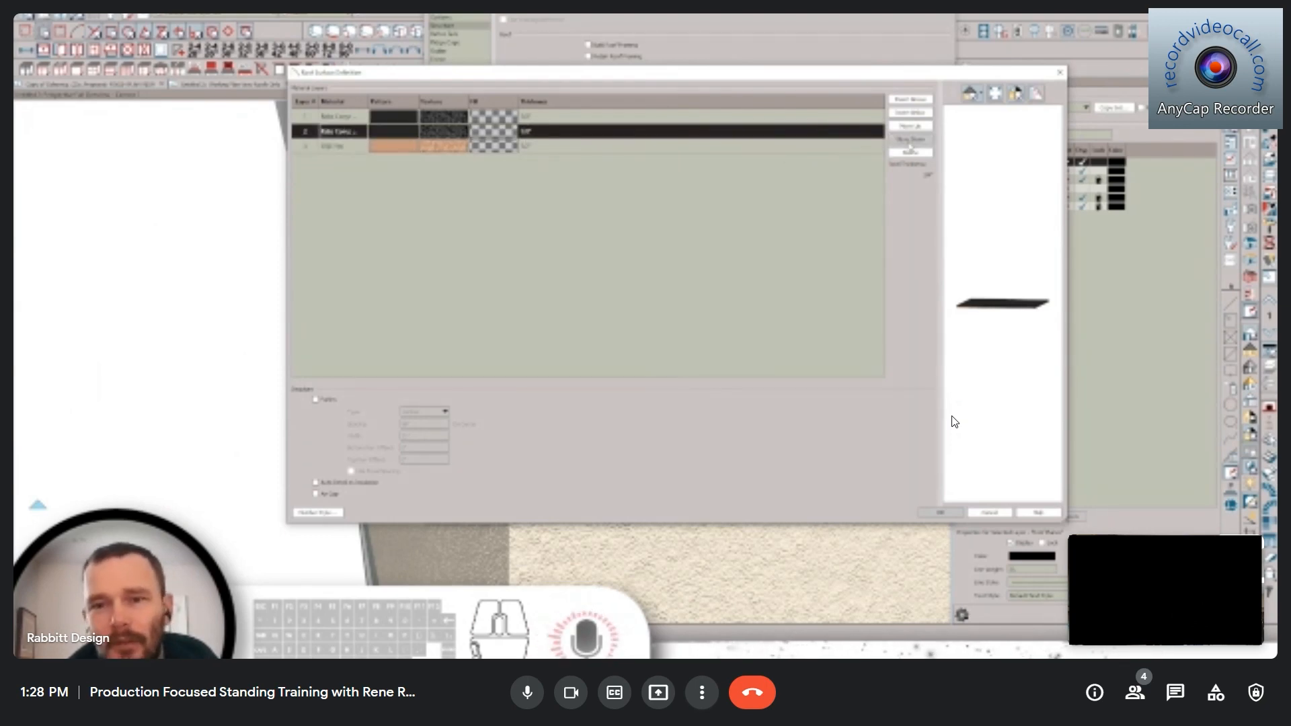
click(915, 140)
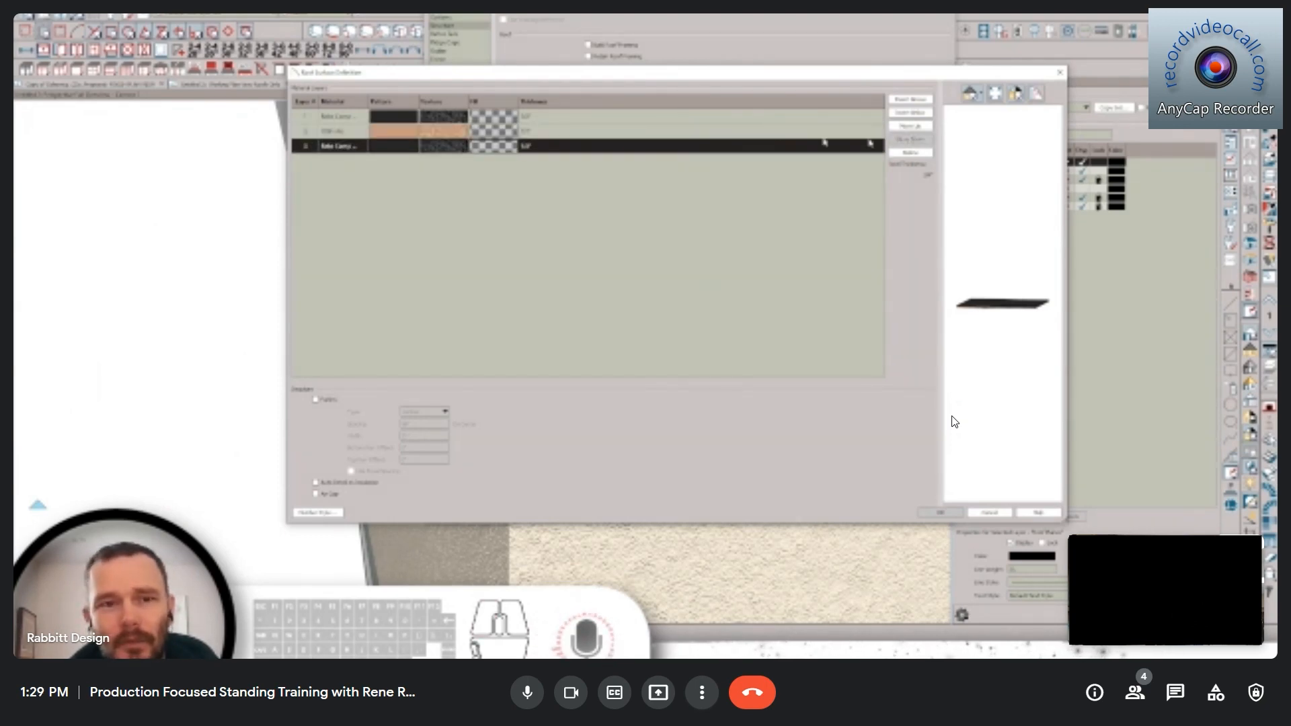
click(398, 148)
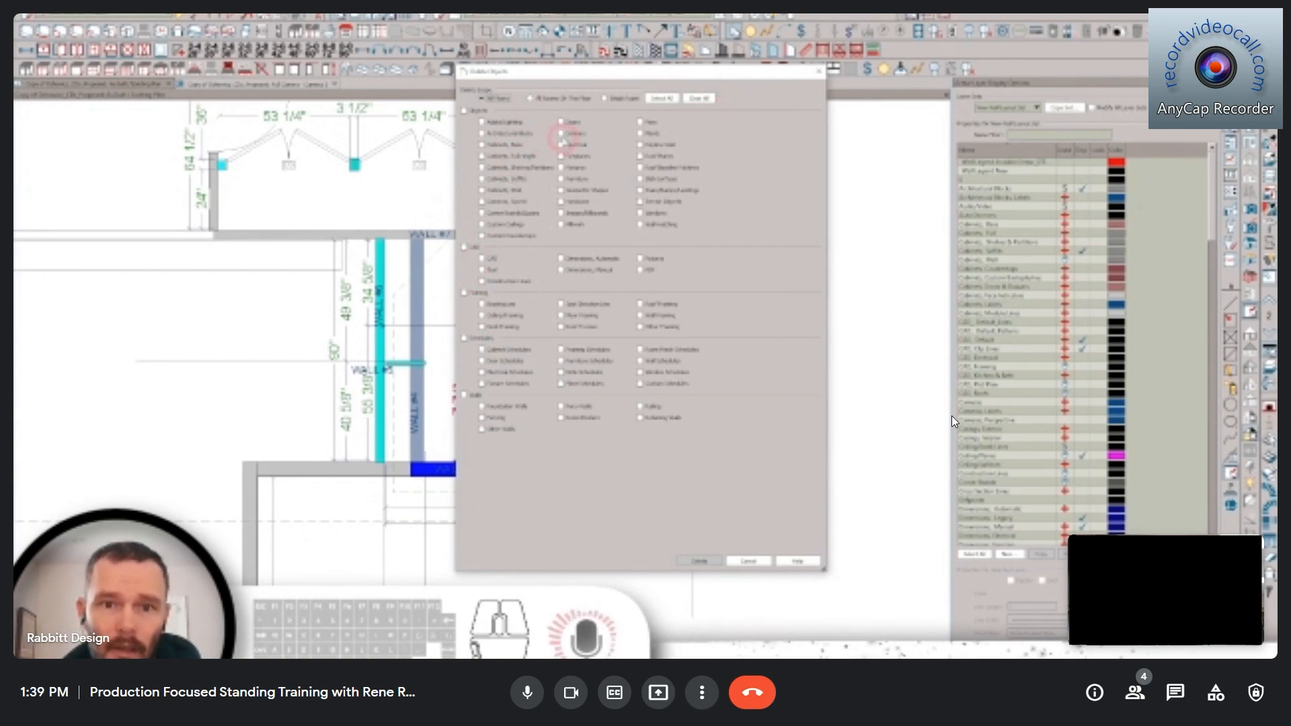
- Confirm the delete-objects dialog, and delete the thin wall labelled WALL #2 in the bathroom plan
click(715, 560)
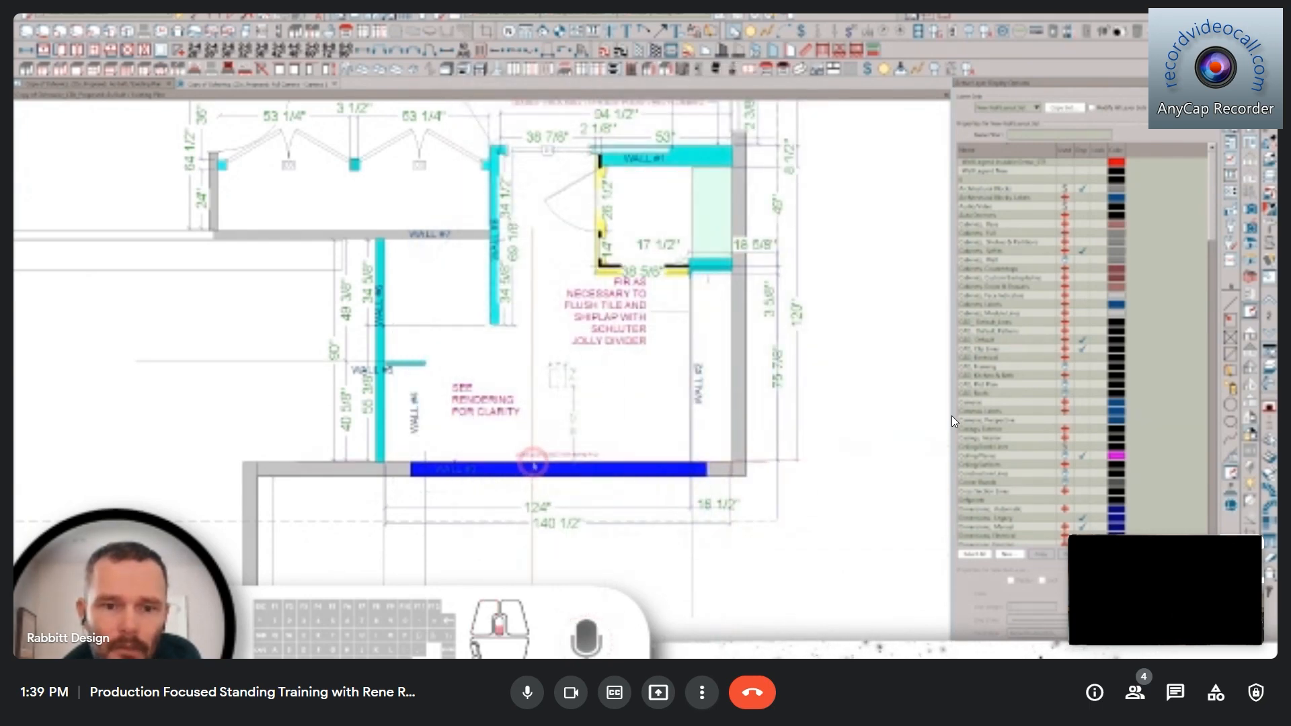
scroll(533, 466, down, 1)
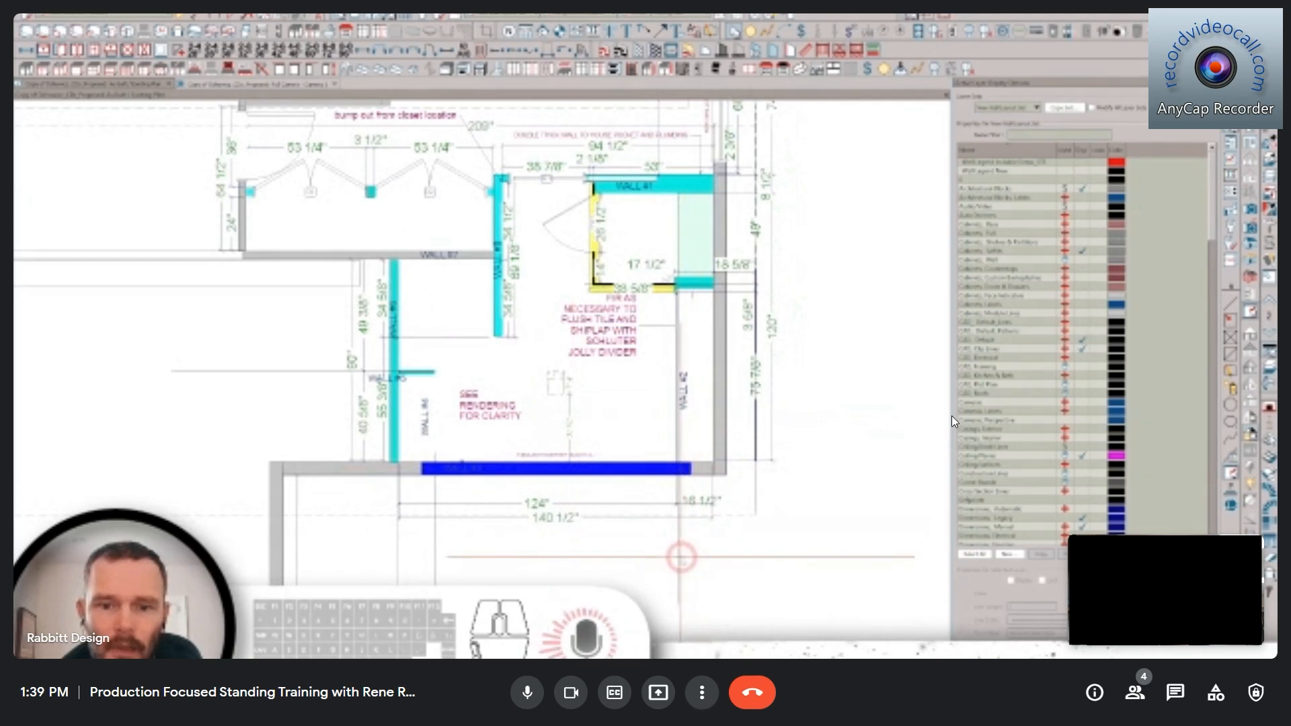
scroll(665, 399, up, 1)
click(680, 386)
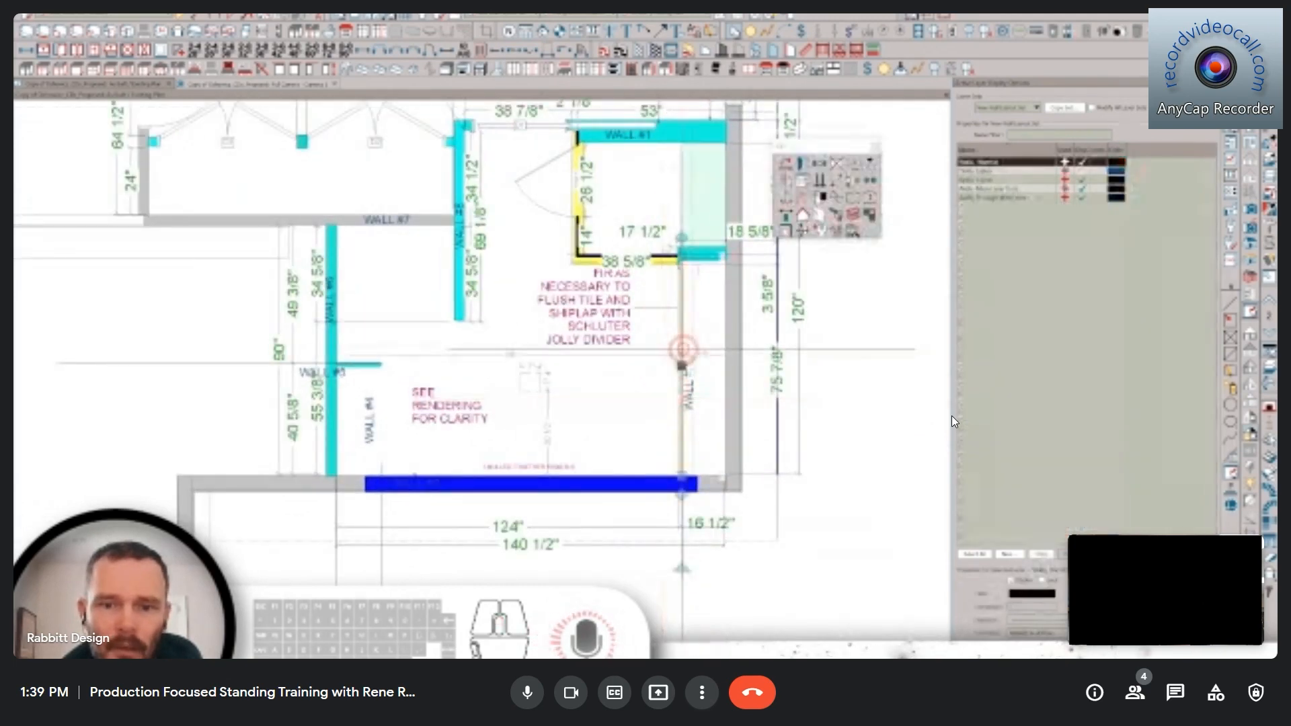
click(627, 344)
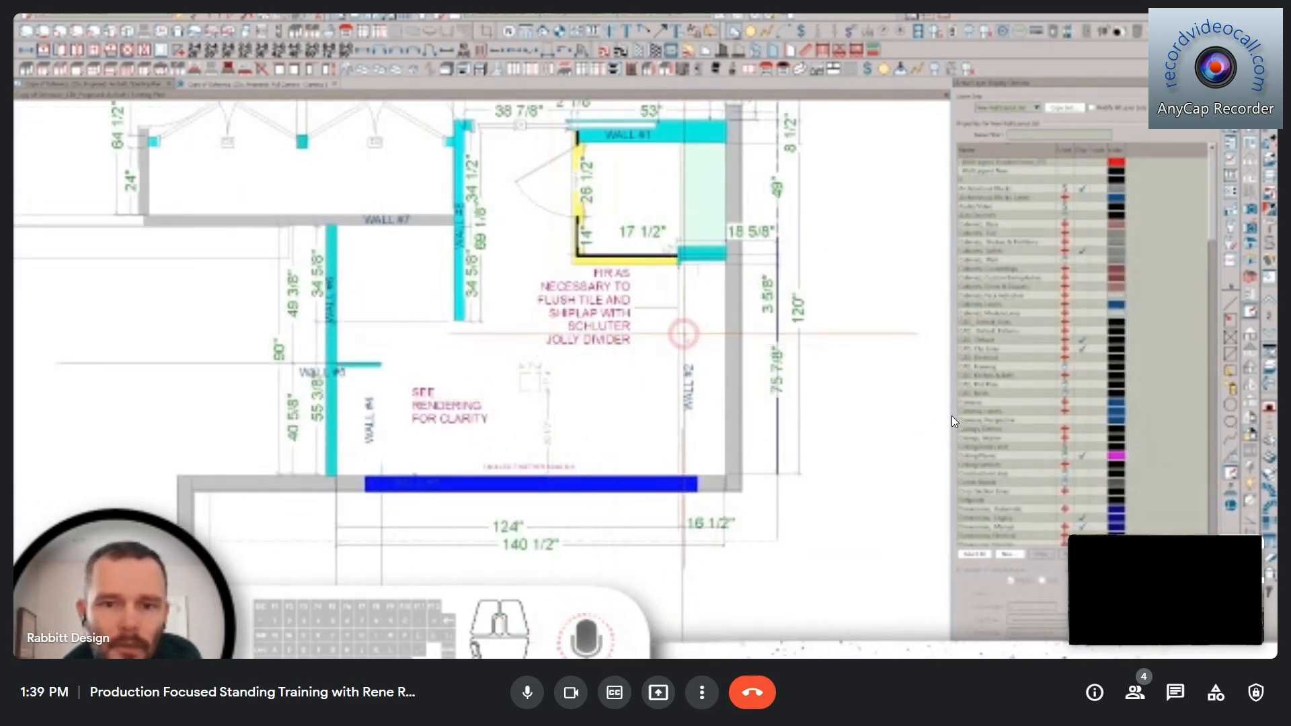
- Delete the two horizontal dimension lines below the blue wall
click(680, 328)
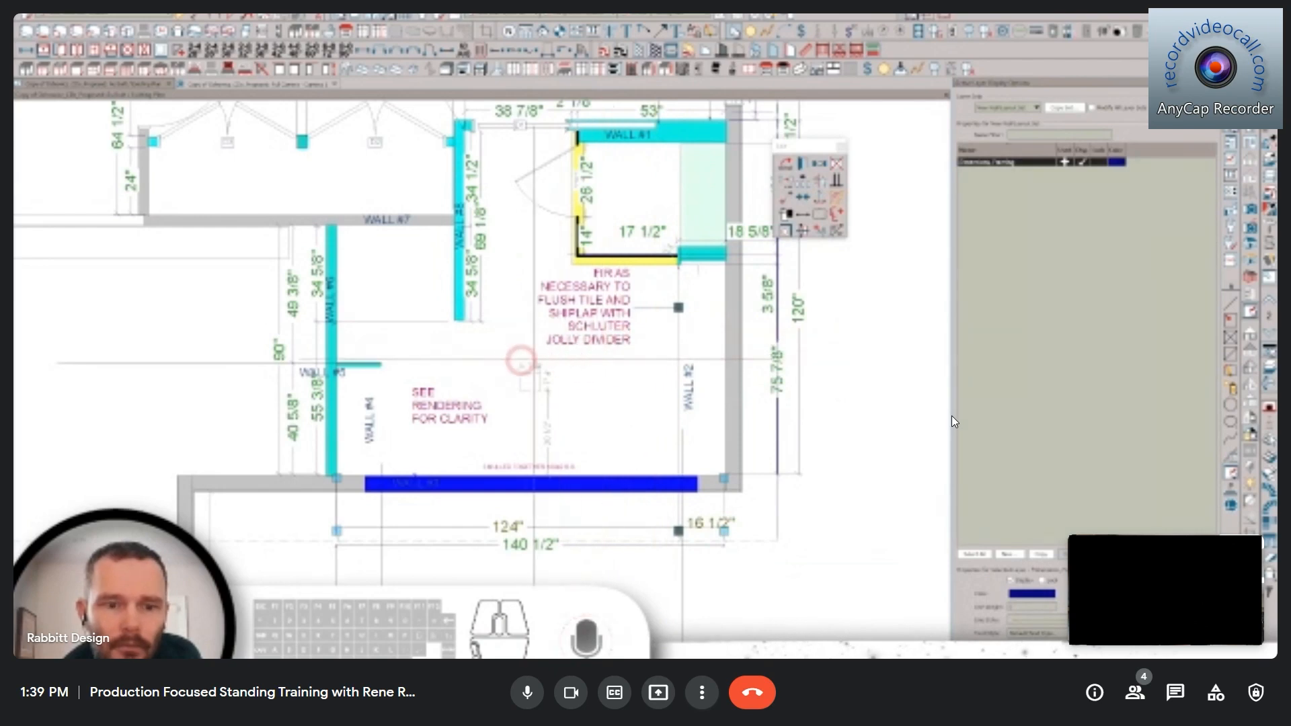
key(Delete)
click(357, 545)
key(Delete)
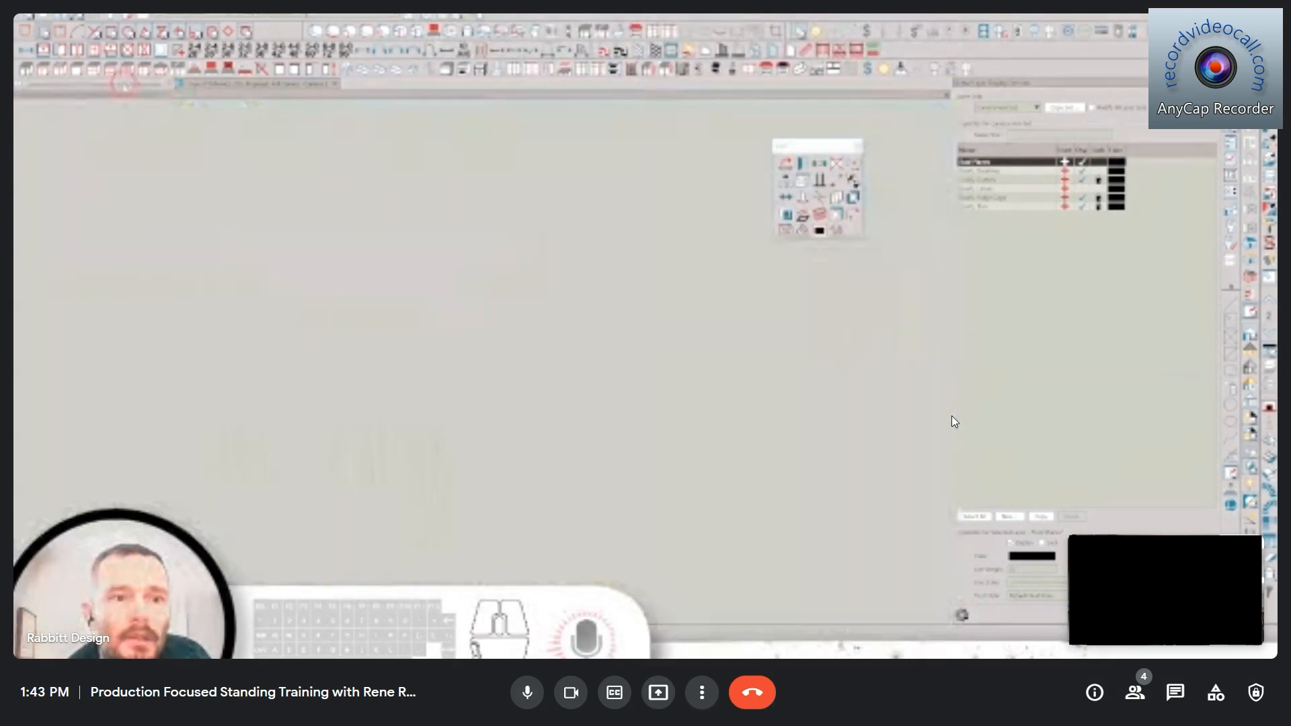
scroll(951, 421, down, 2)
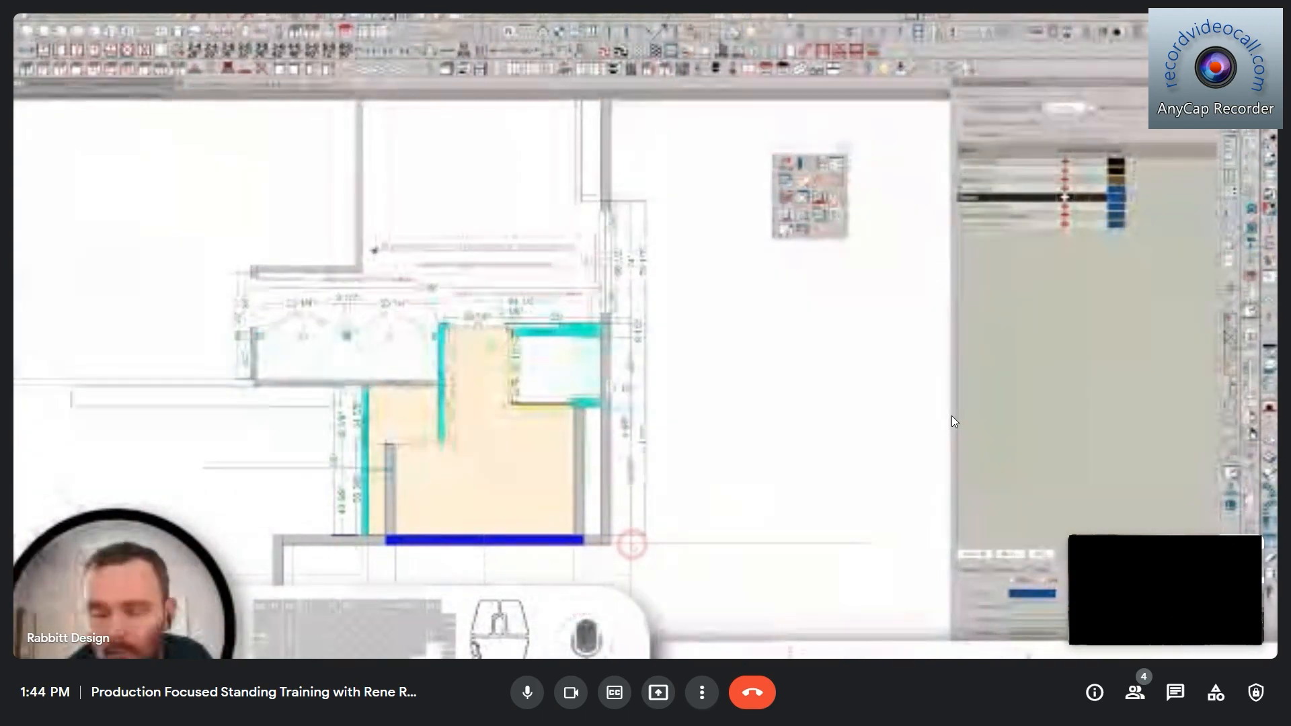
- Take the video meeting out of full-screen mode
click(713, 694)
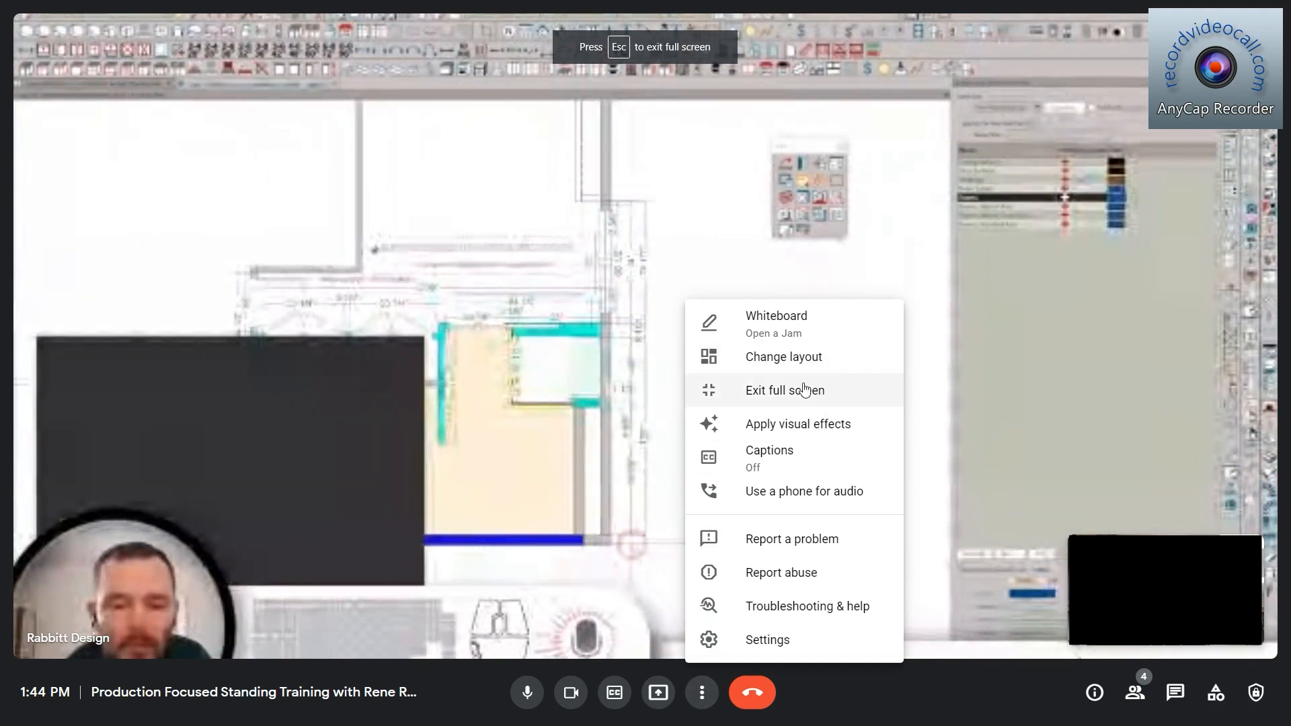
click(804, 390)
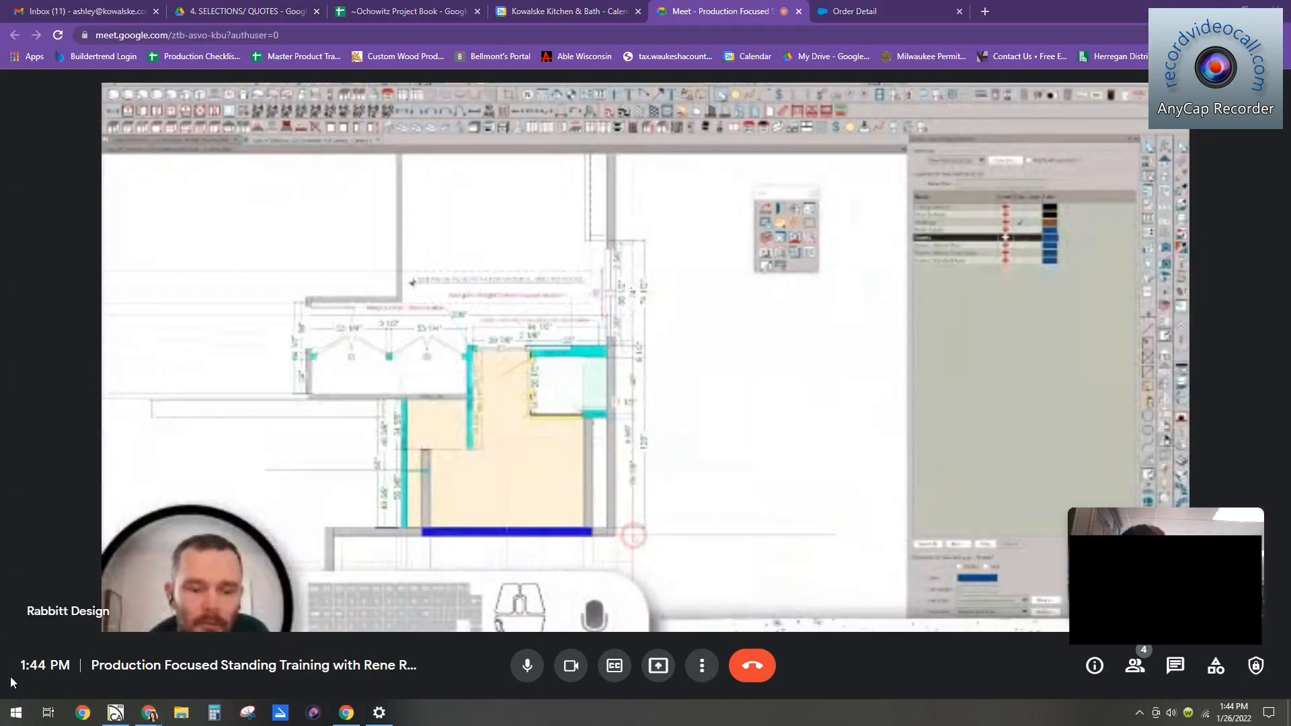
click(16, 712)
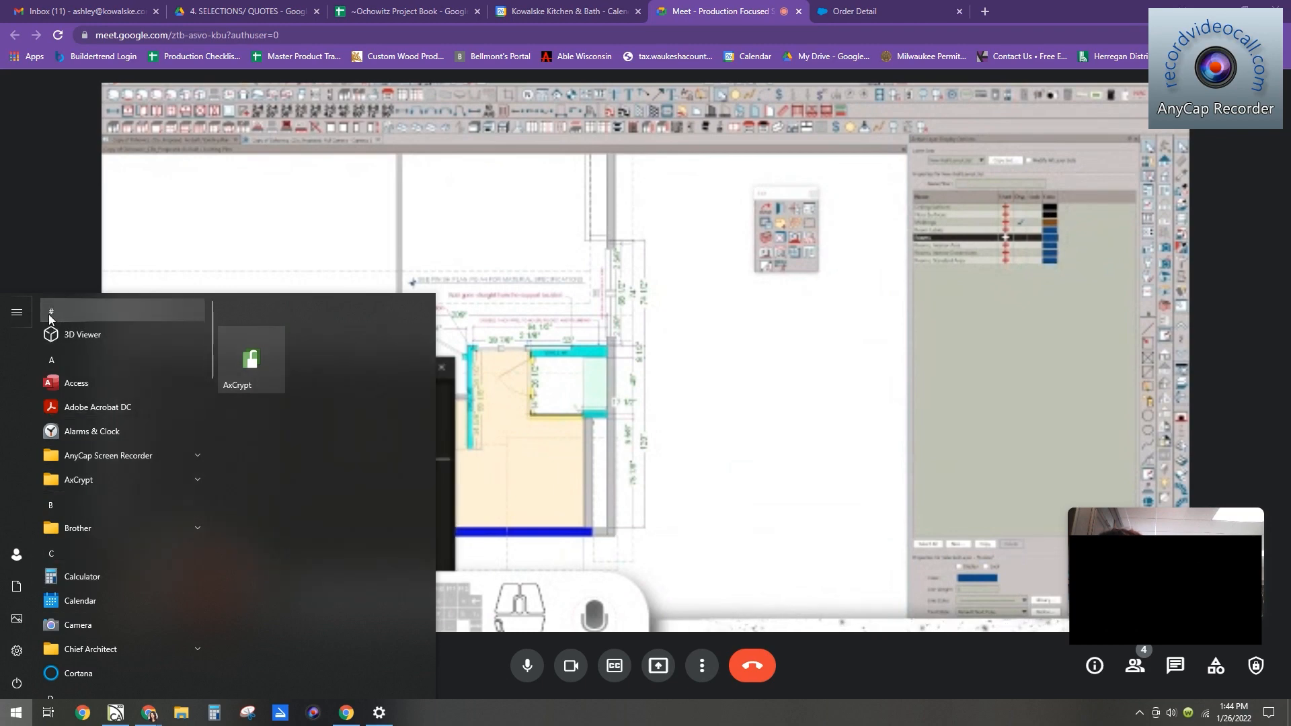
click(16, 312)
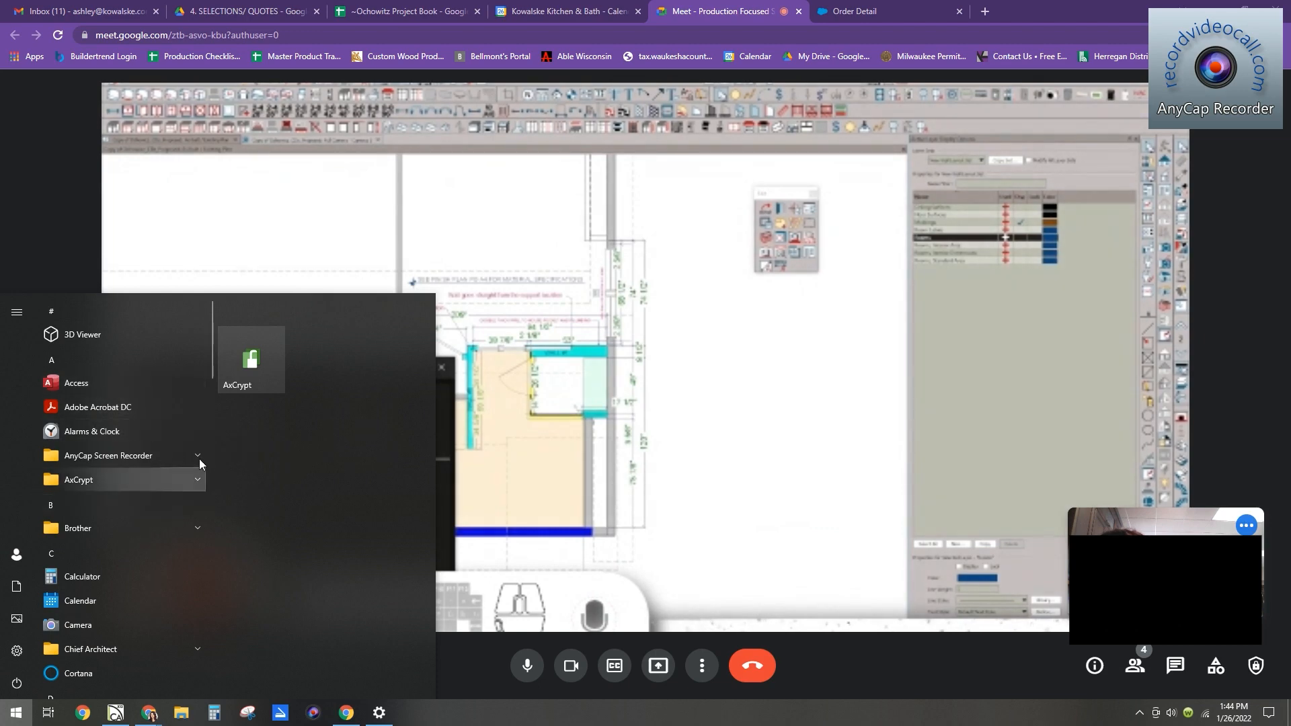
drag(213, 374, 211, 411)
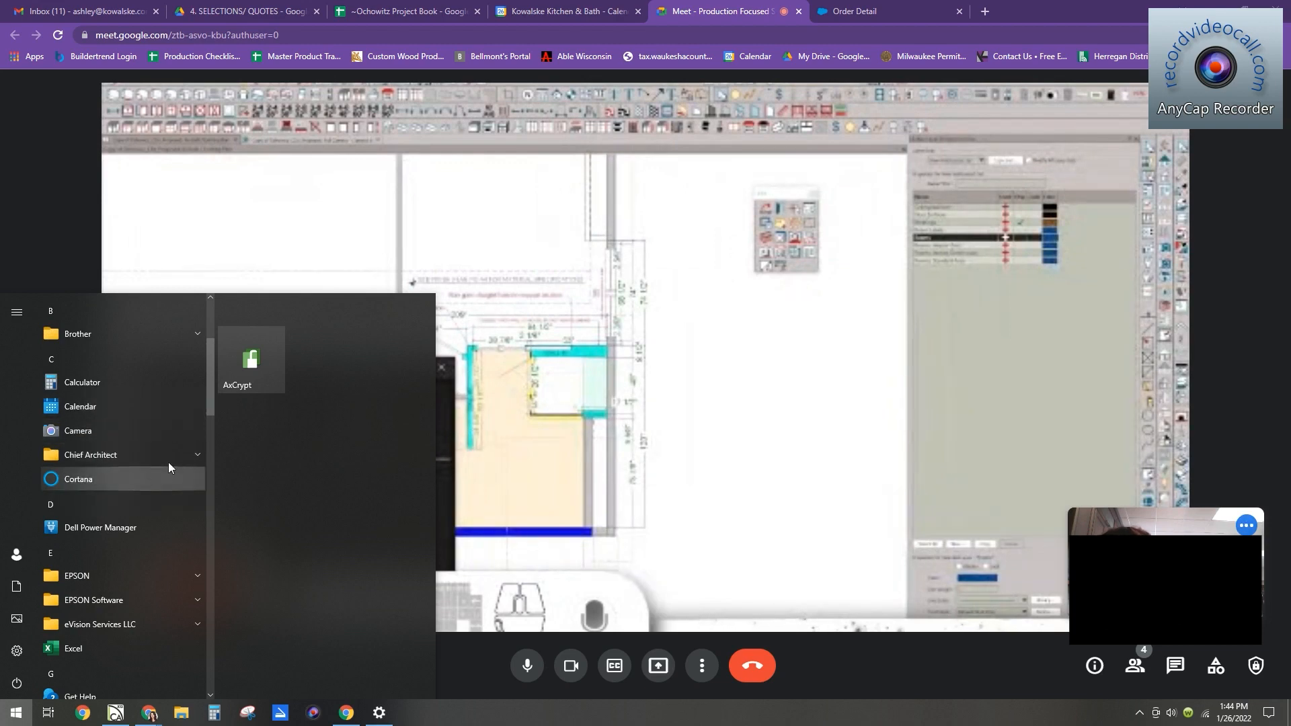
scroll(133, 398, down, 3)
scroll(133, 402, down, 3)
scroll(133, 404, down, 1)
scroll(133, 403, up, 8)
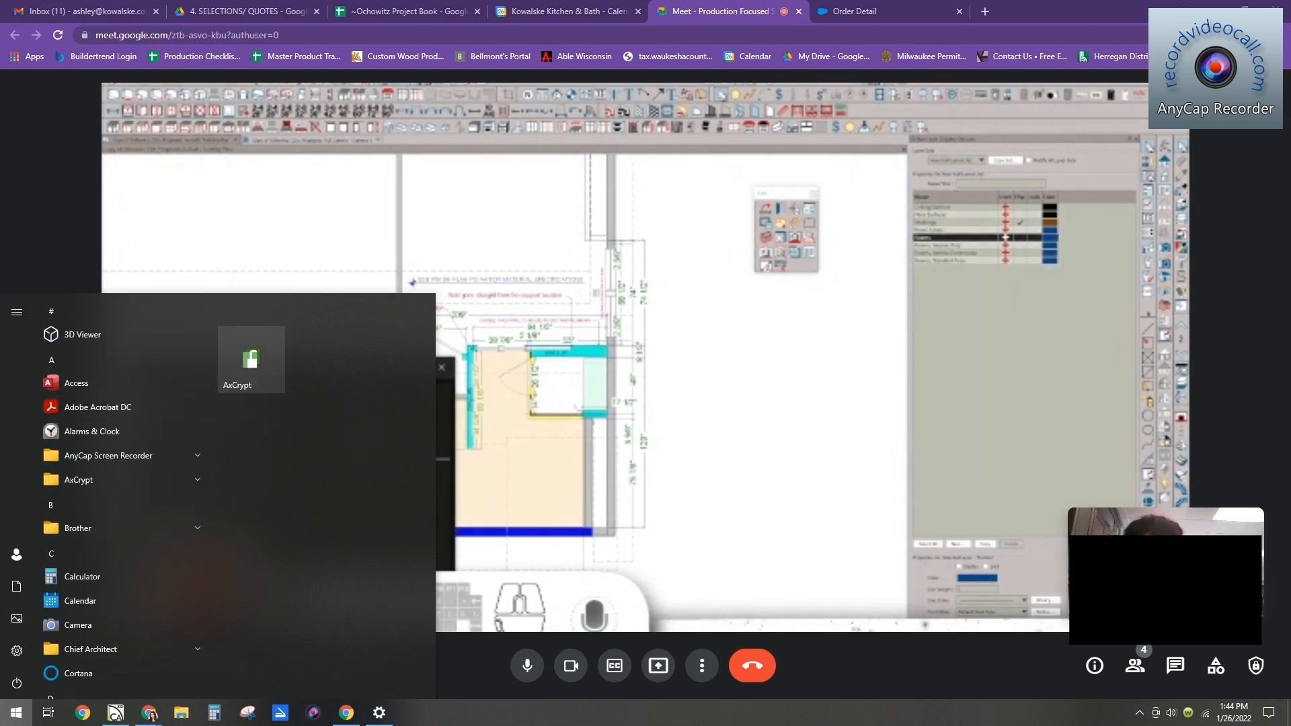
click(1107, 534)
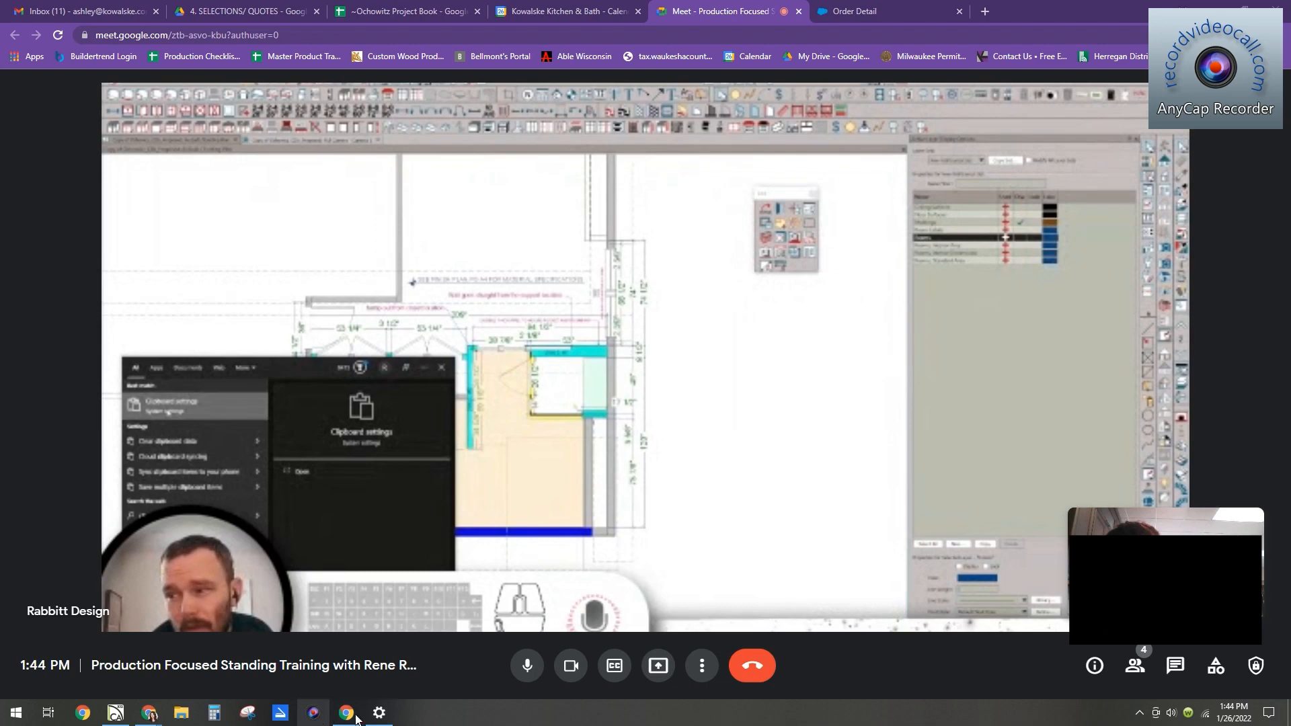
- Switch to Windows Settings, search for "clipboard" and open the Clipboard settings page
click(379, 713)
click(349, 115)
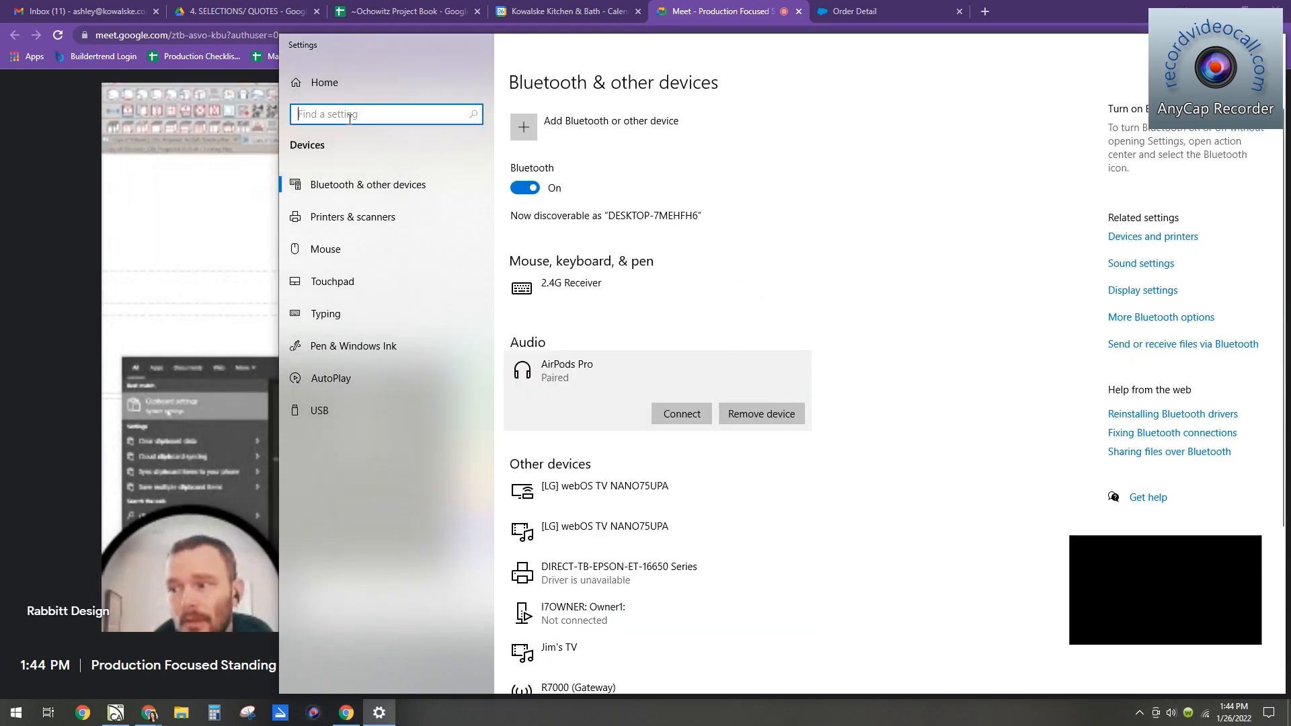
text(clipboard)
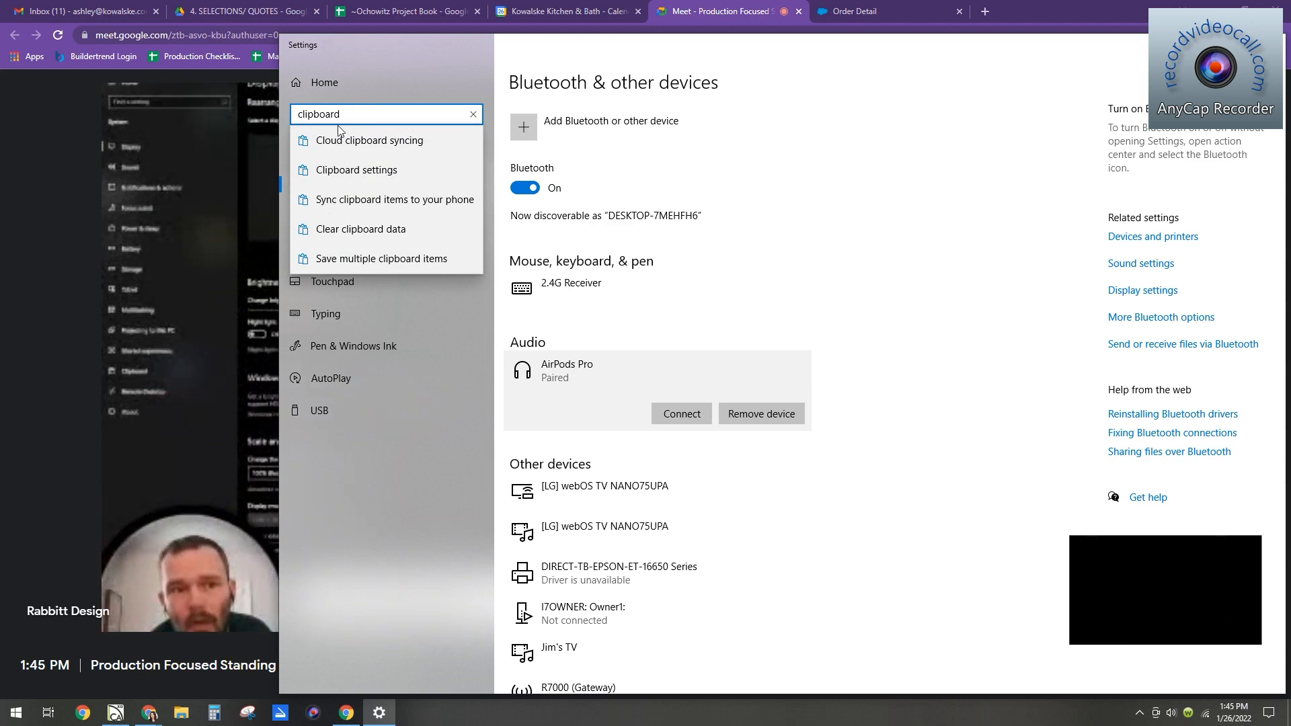
click(370, 169)
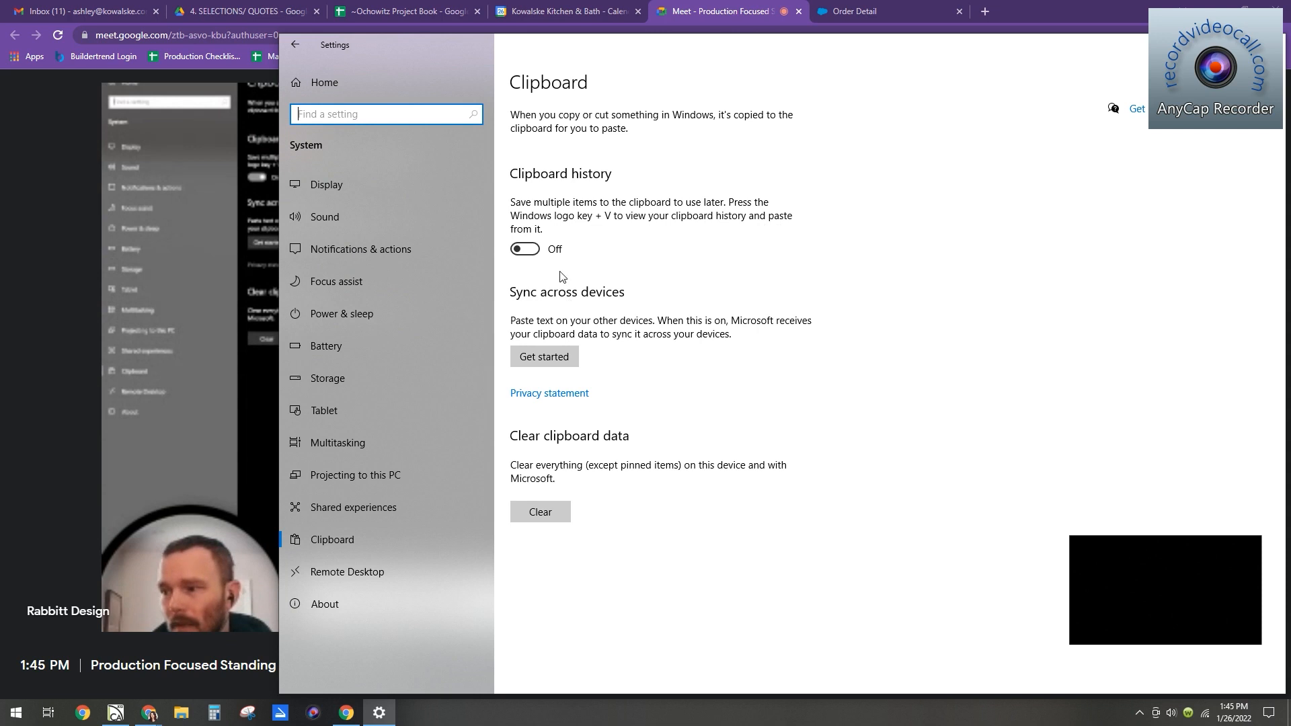
- Turn on clipboard history and close Windows Settings
click(531, 250)
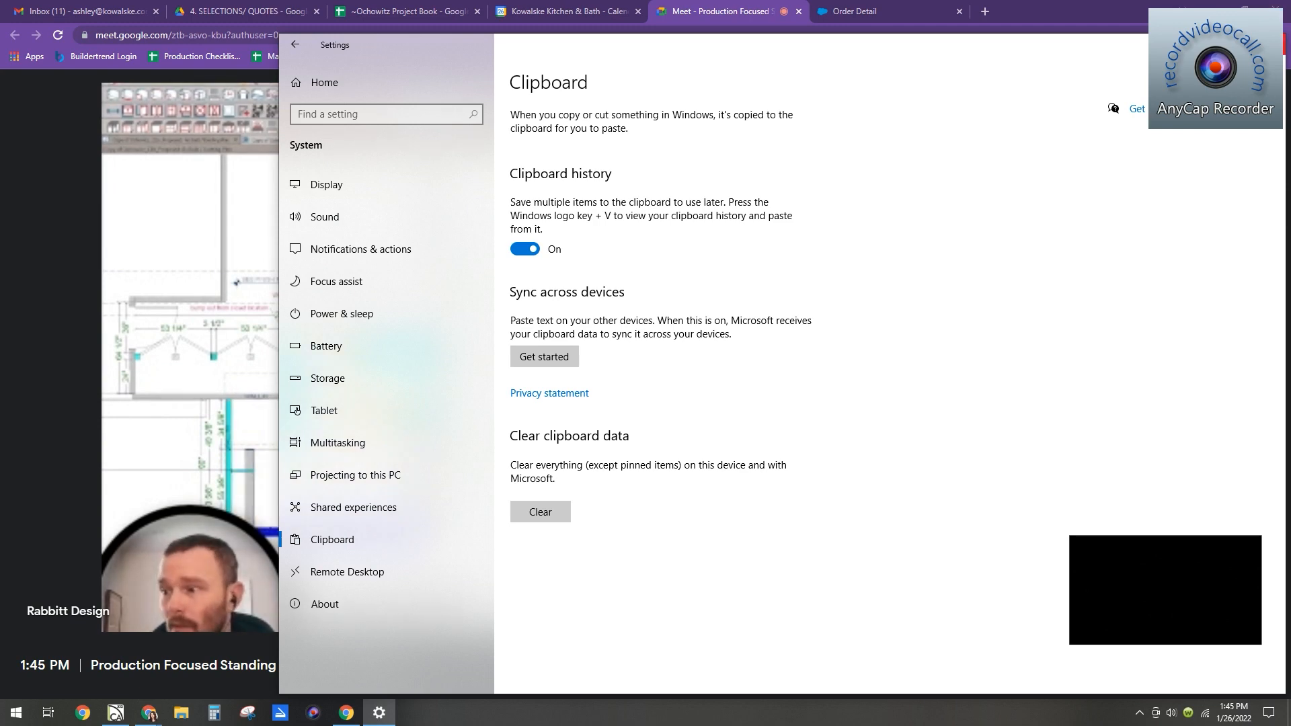
click(1271, 44)
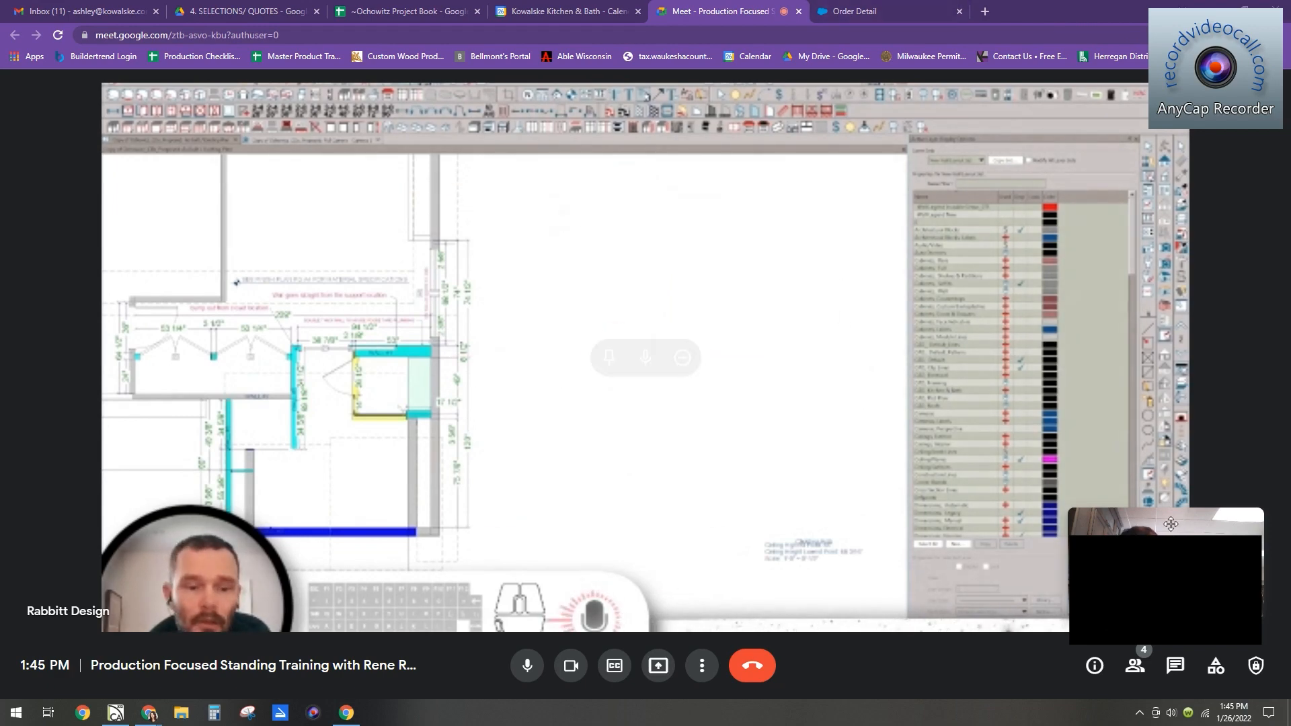
- Open the Hardware Resources website in a new tab, copy its address and the NorthPoint tagline, and view the clipboard history
click(983, 12)
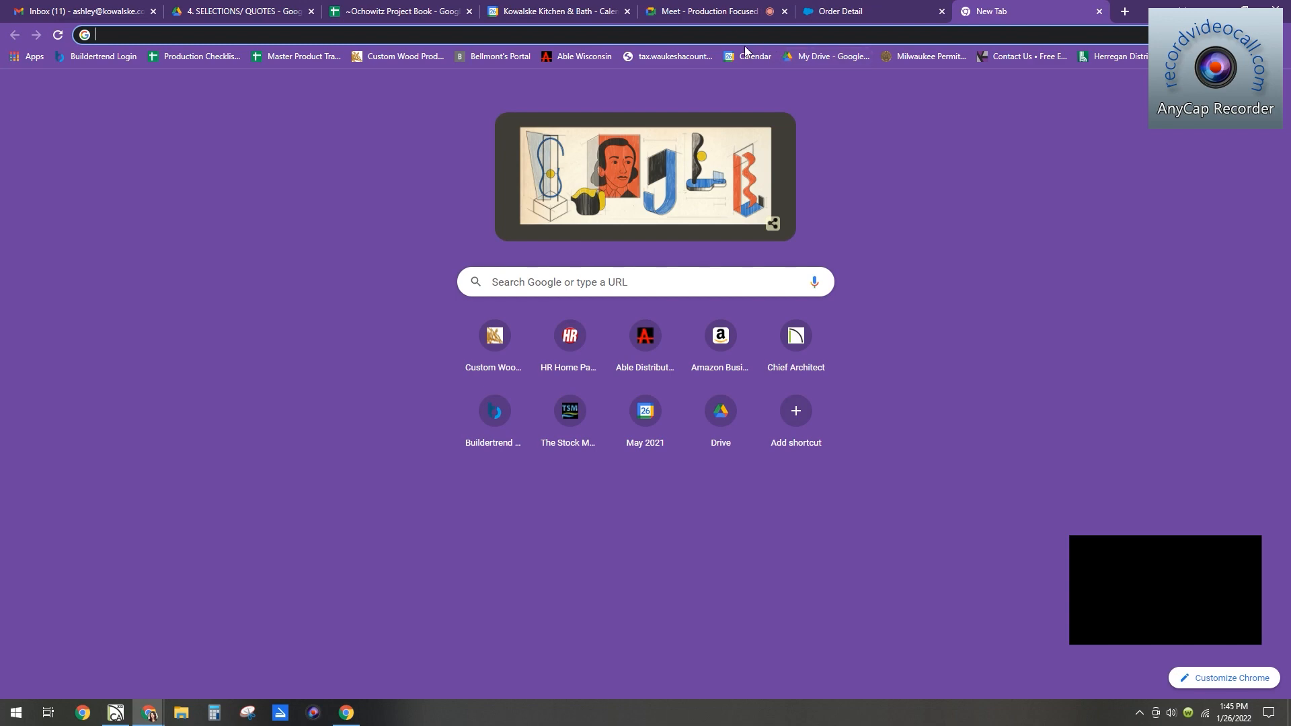
click(569, 336)
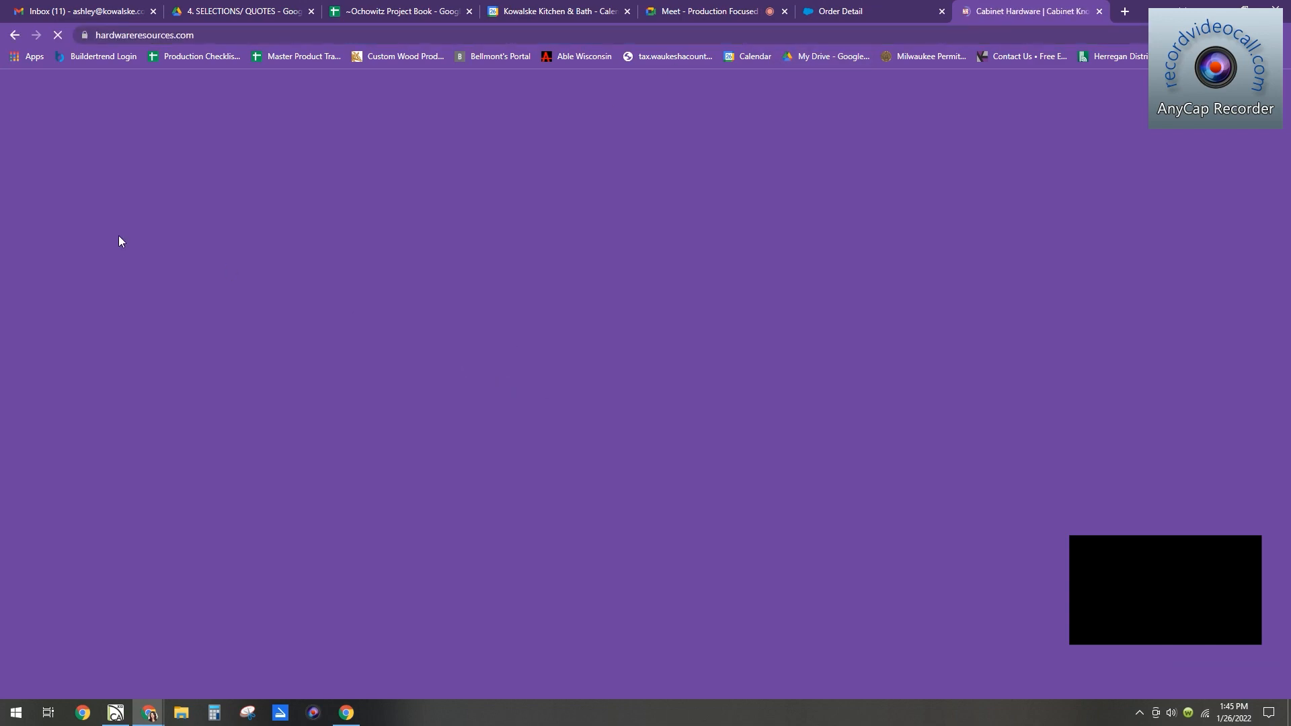
drag(195, 35, 4, 38)
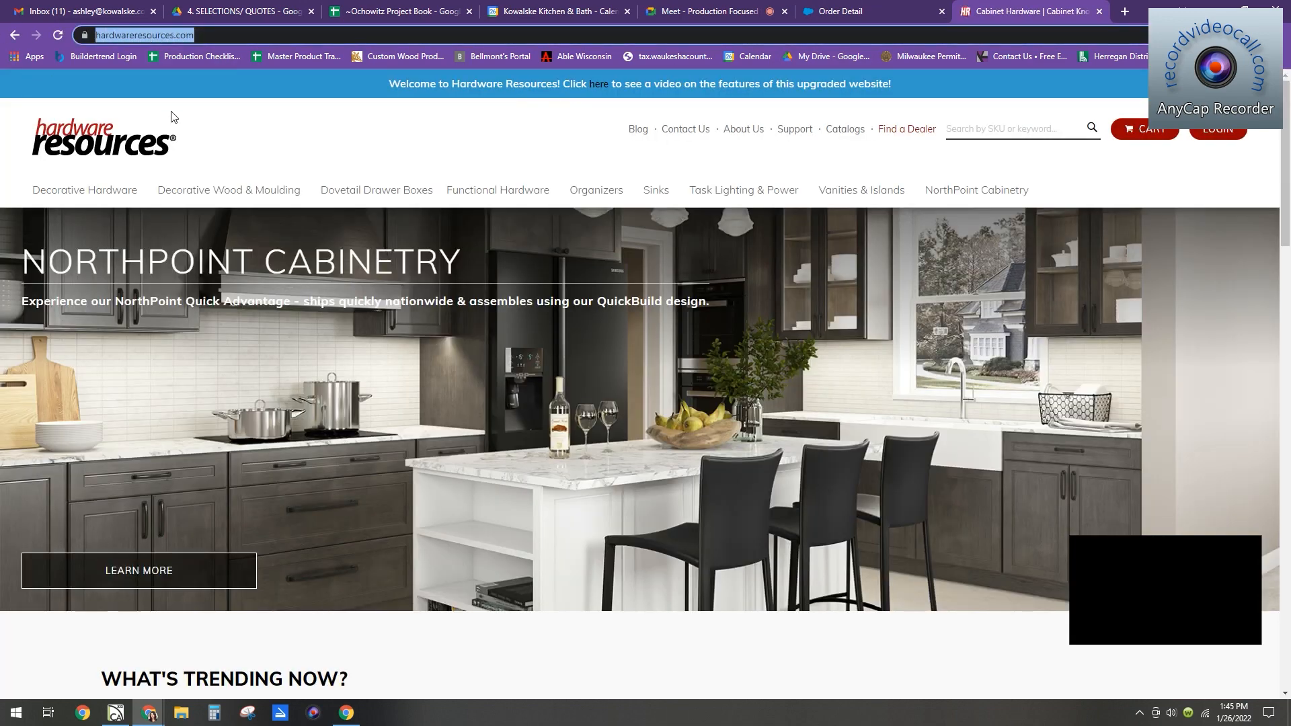
click(1098, 174)
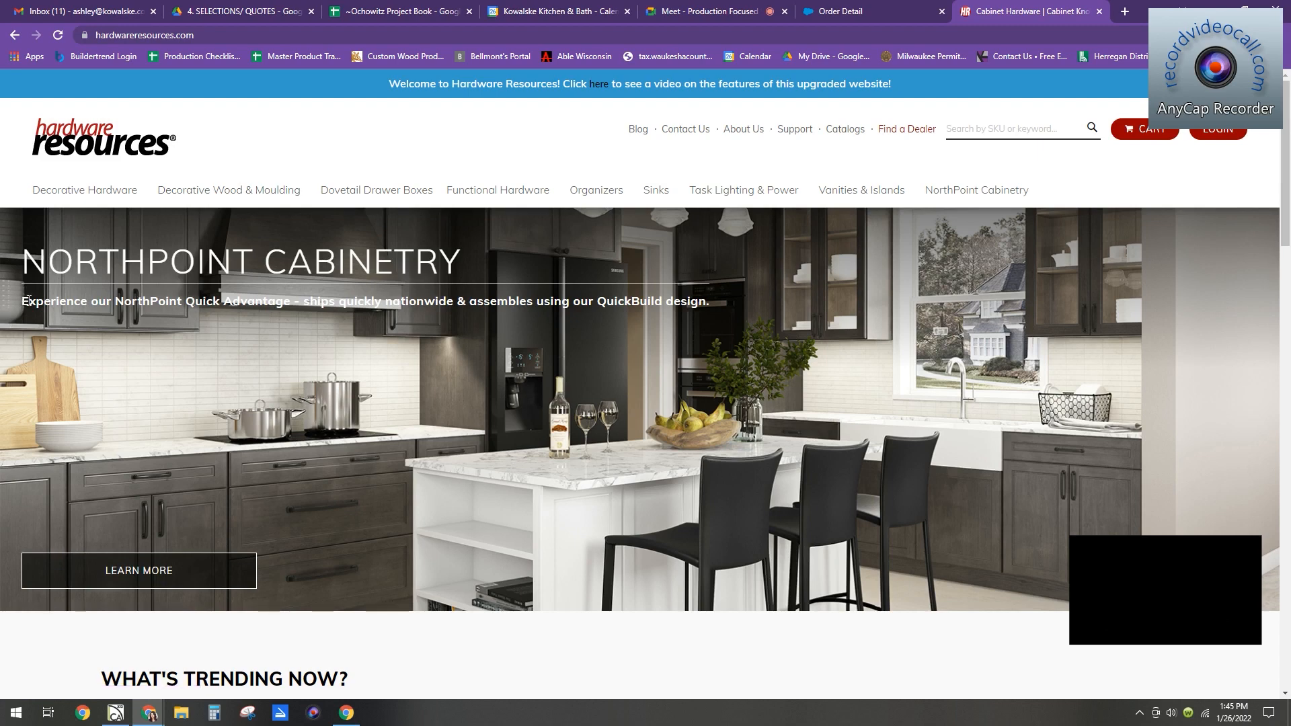
drag(25, 300, 786, 318)
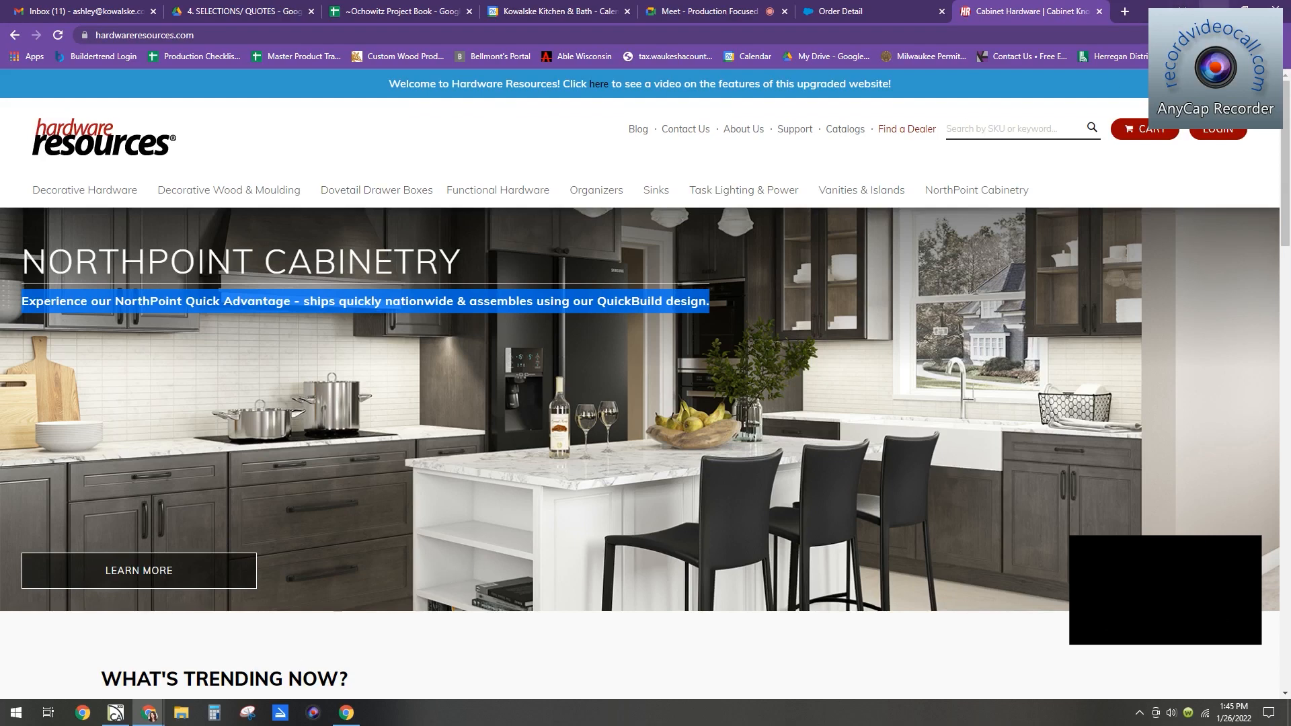
key(super+v)
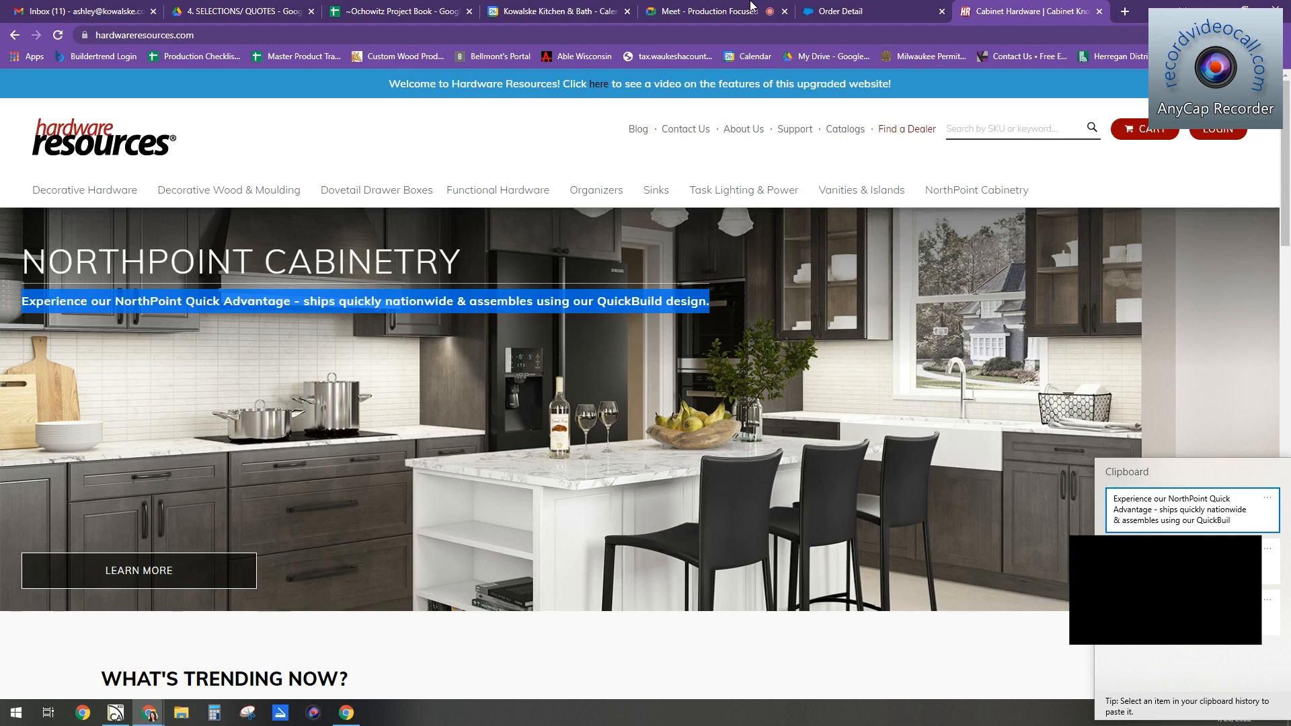
key(Escape)
- Switch back to the video meeting and show it in full screen
click(717, 12)
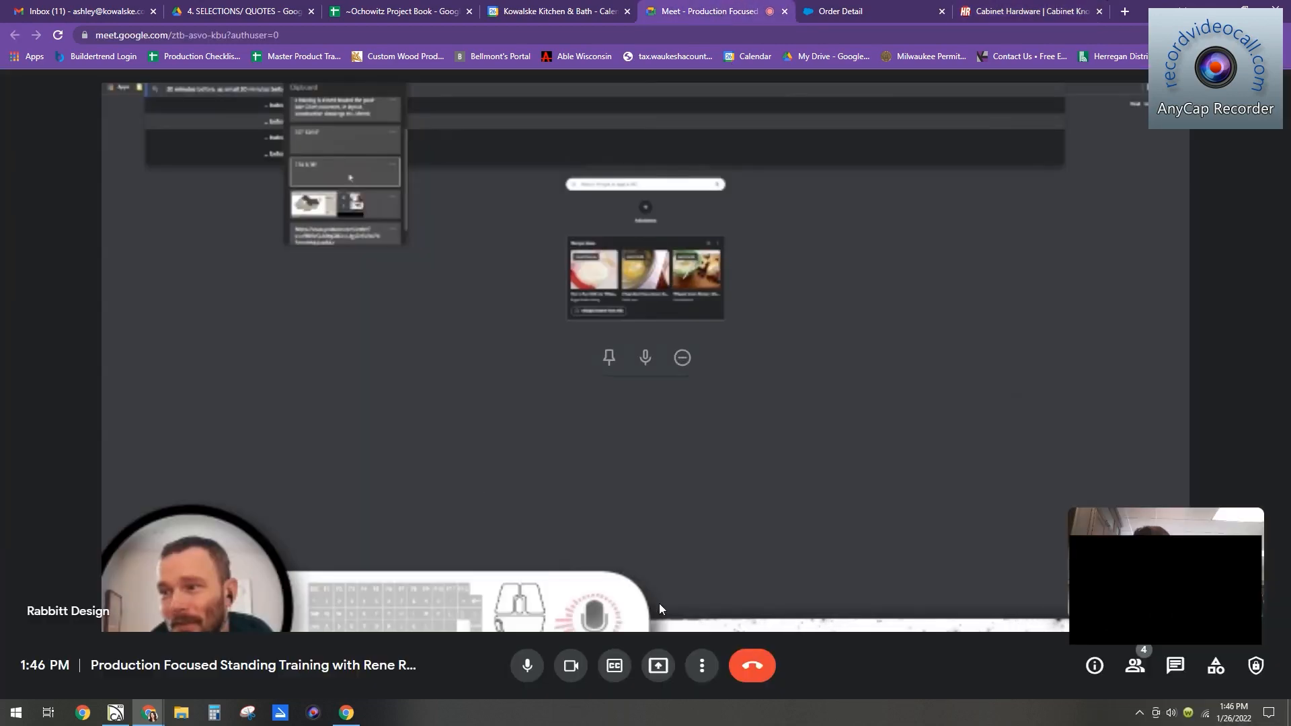
click(701, 667)
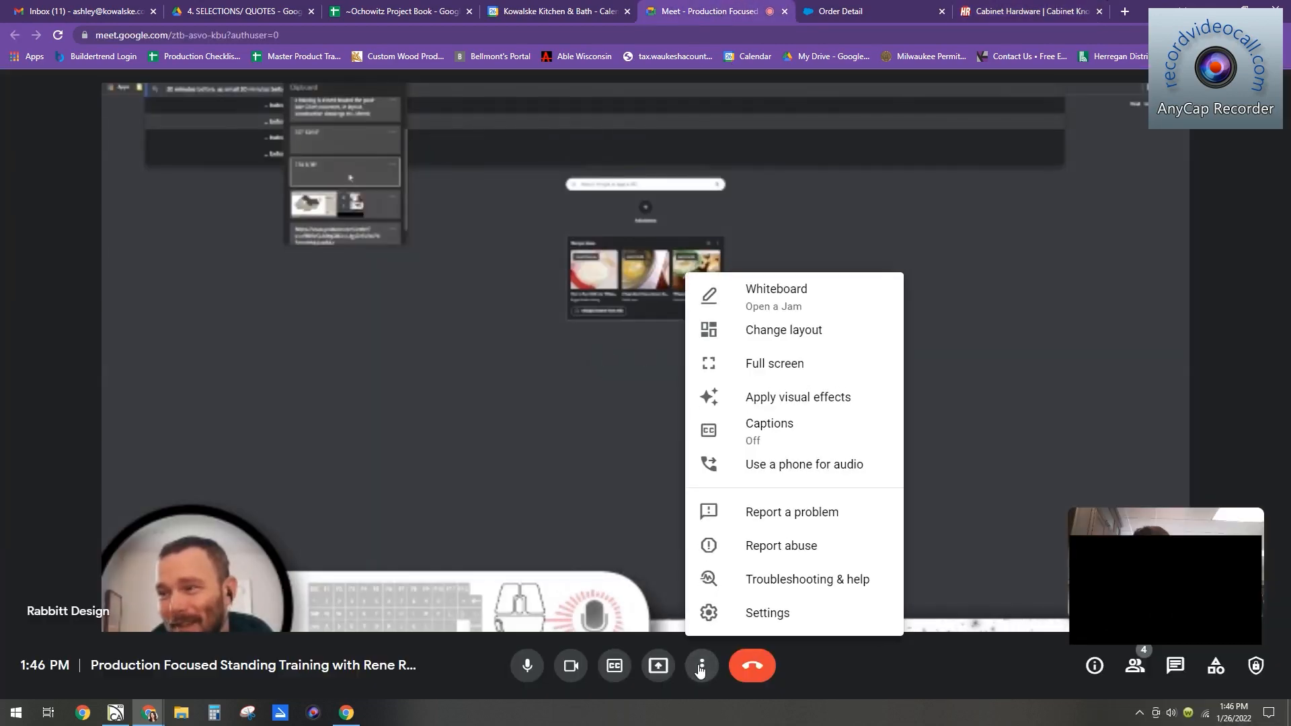
click(780, 364)
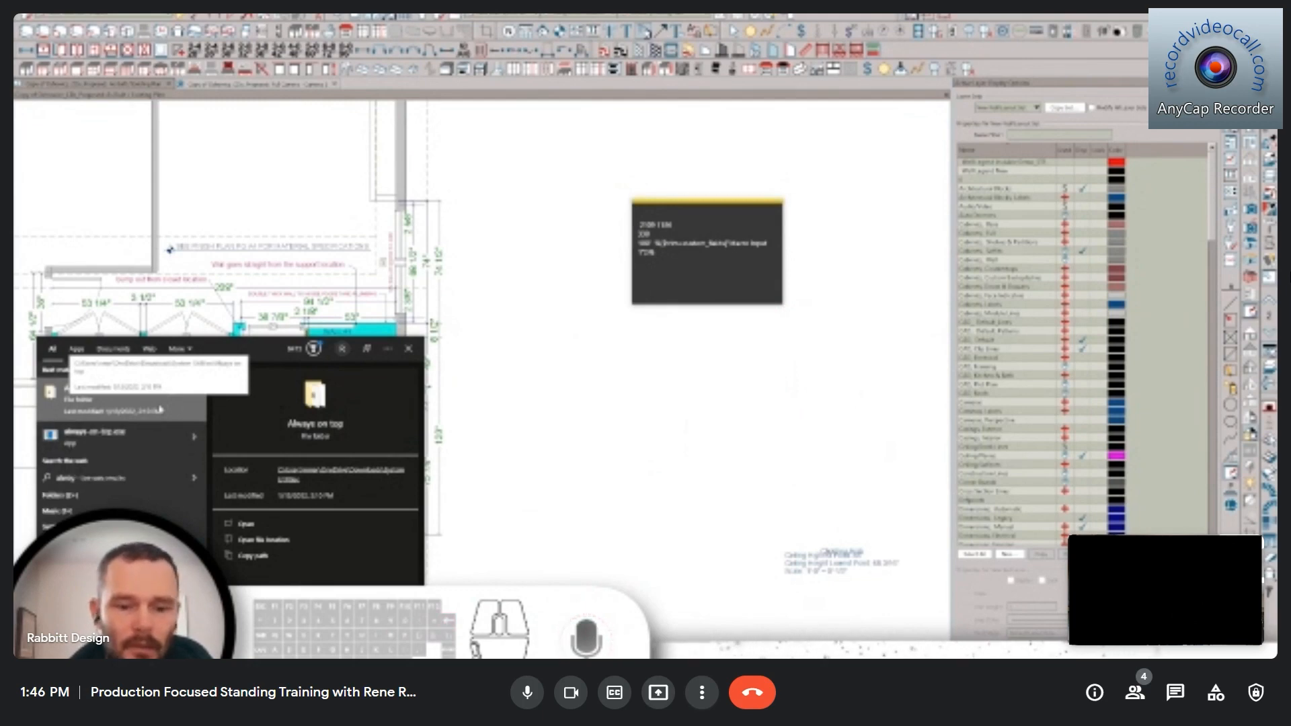
- Move the always-on-top sticky note off the drawing area and over the layer display options
text(s)
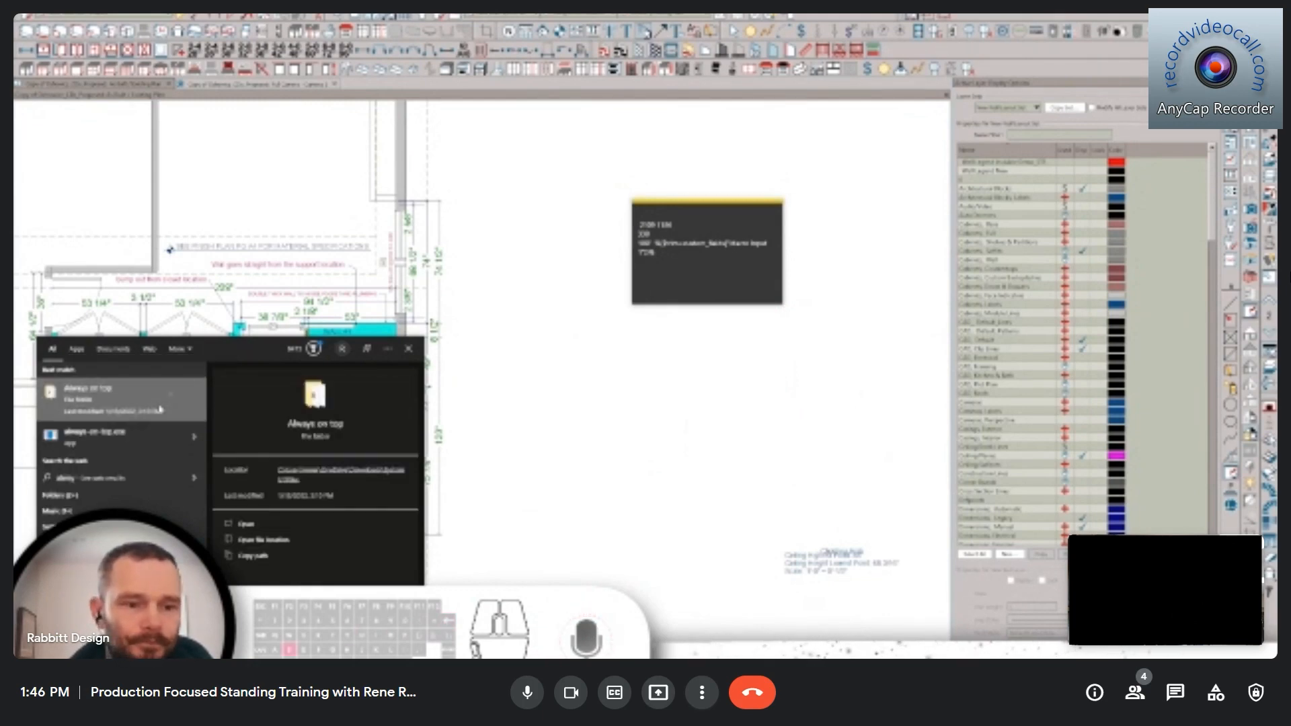
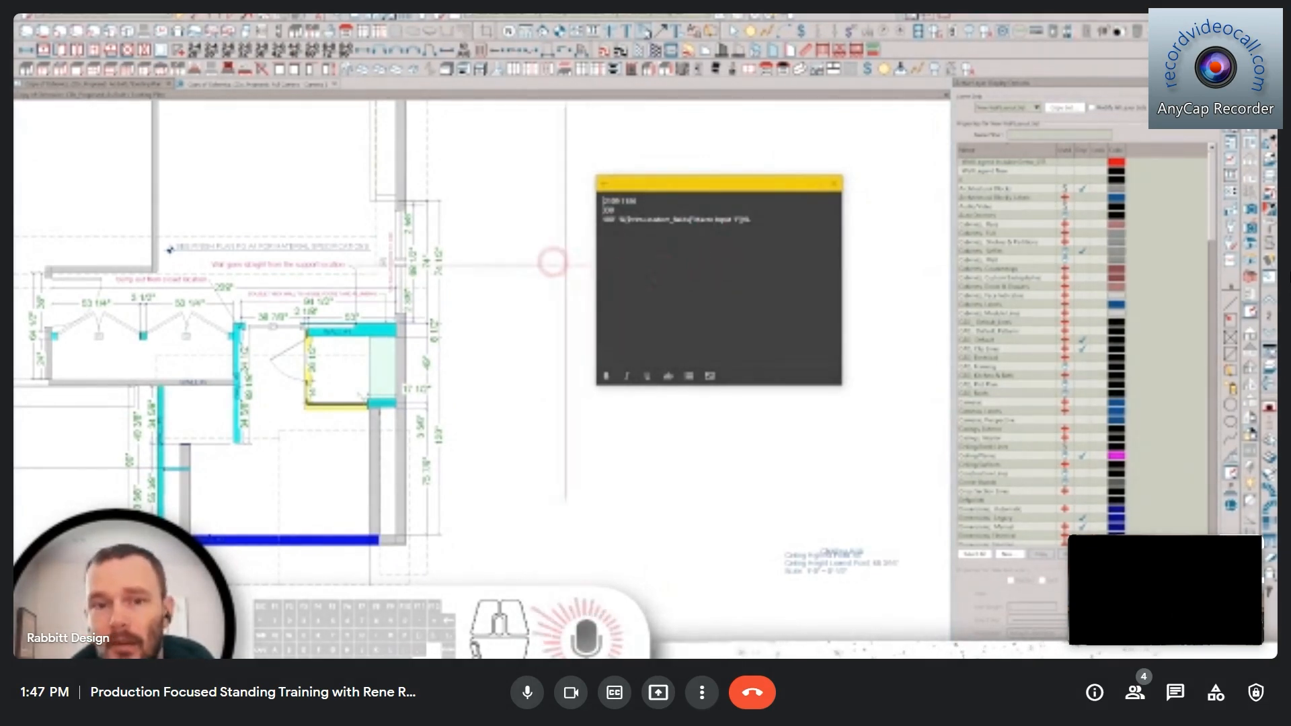
click(534, 256)
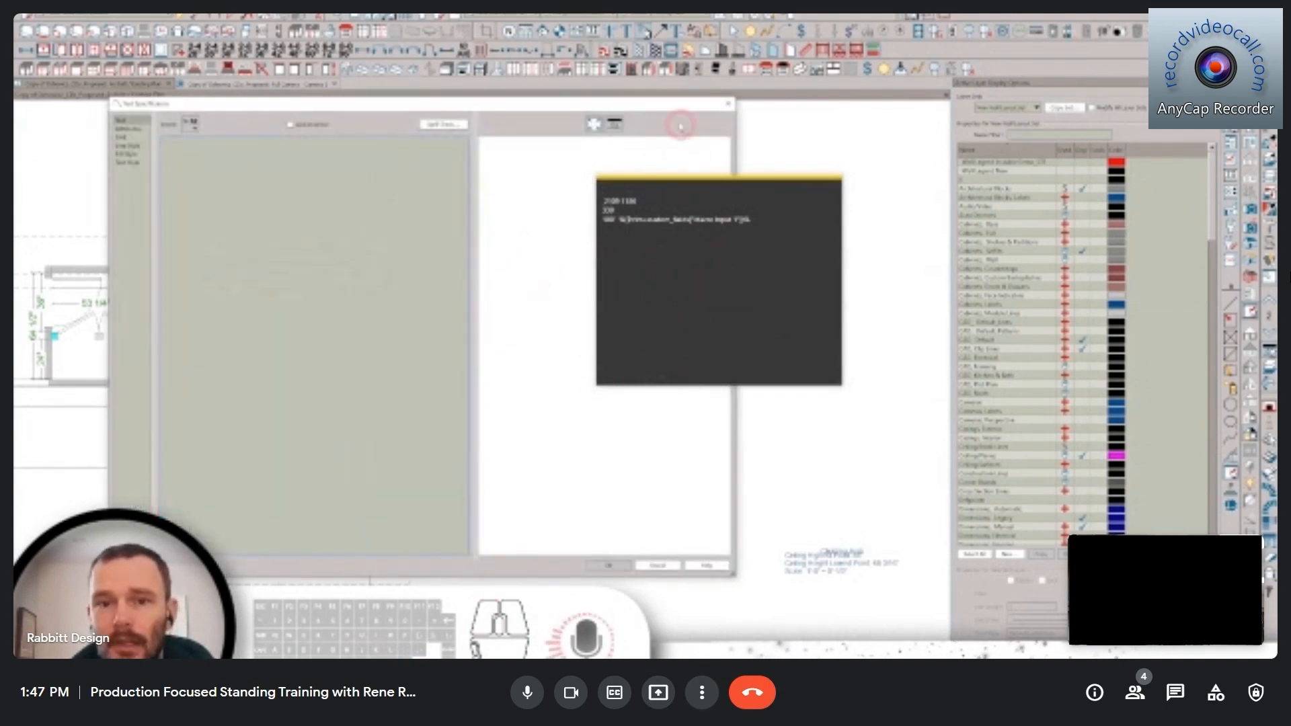
click(727, 104)
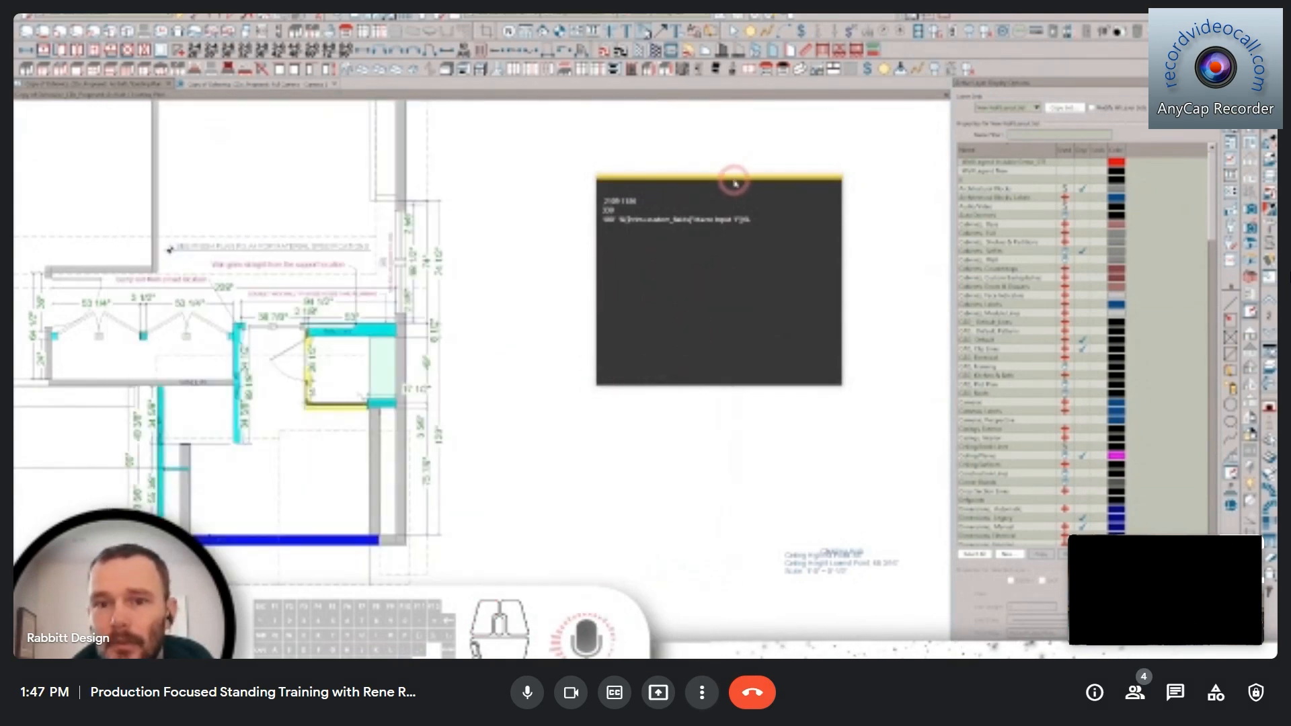
drag(735, 181, 1090, 87)
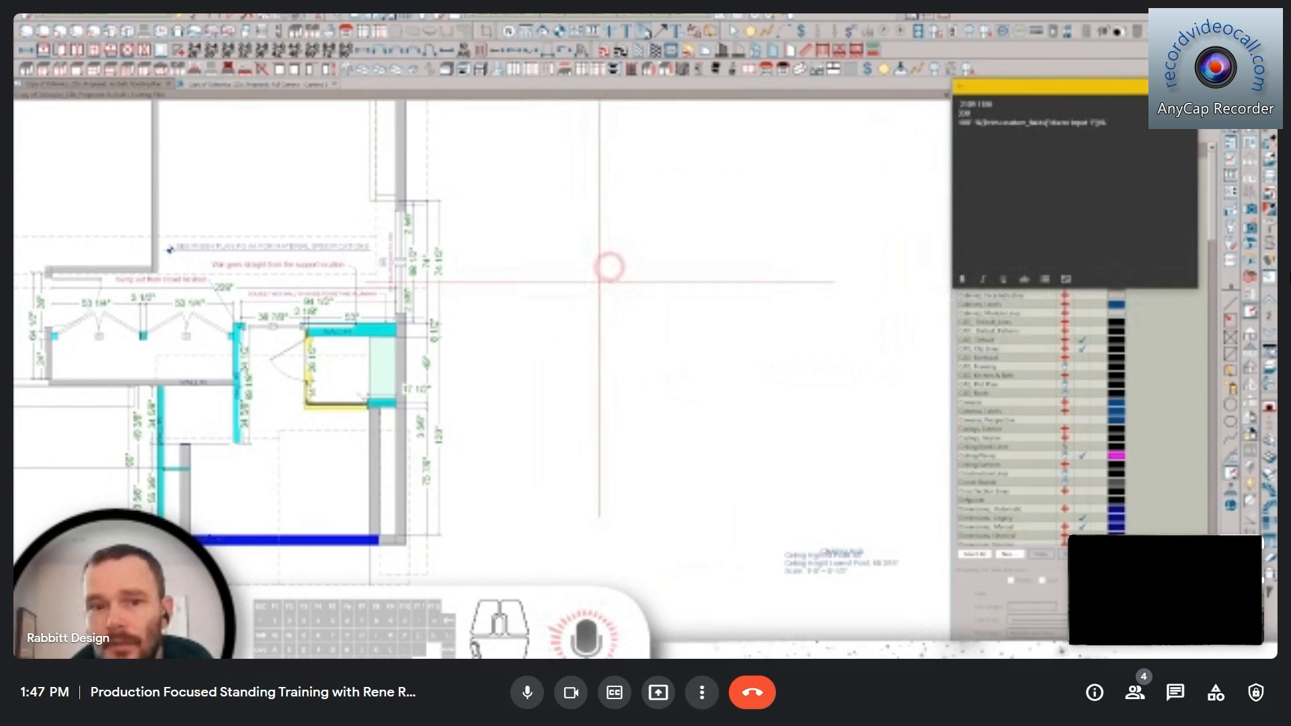
scroll(354, 282, down, 3)
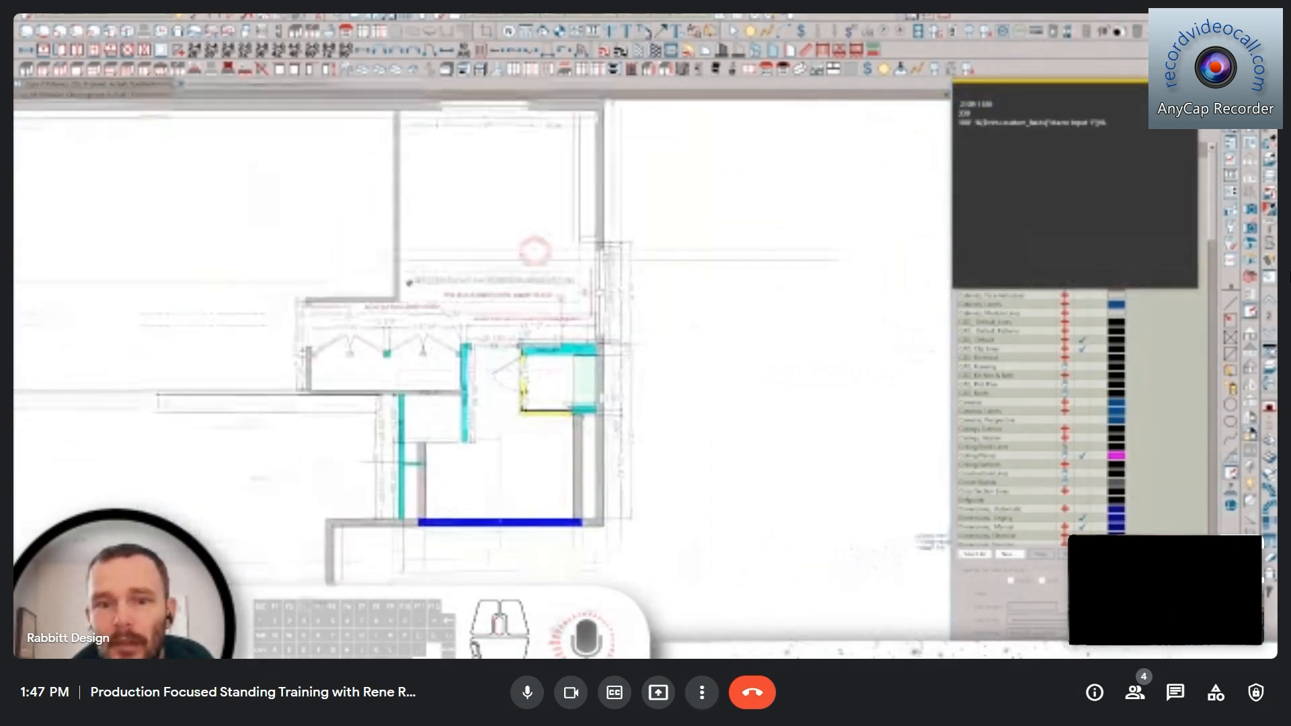
- Move the sticky note from the layer display options onto the floor plan and close it
click(1056, 89)
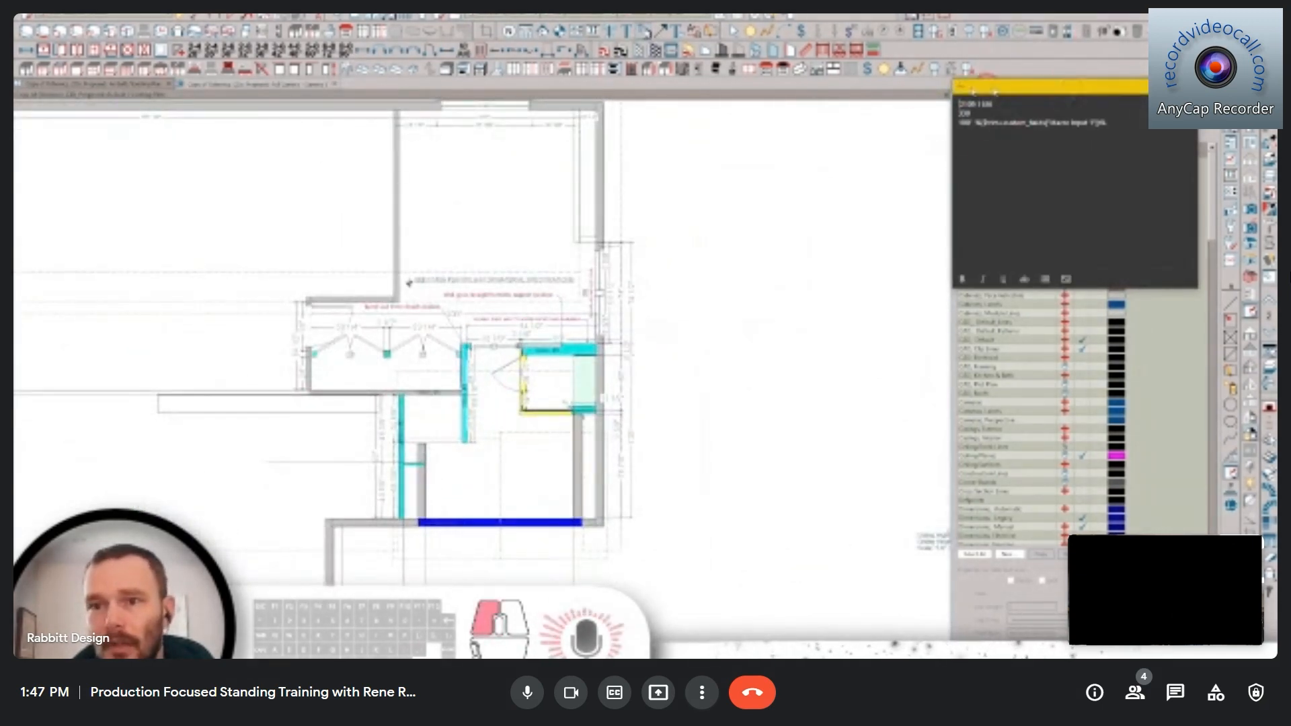
drag(1058, 88, 155, 106)
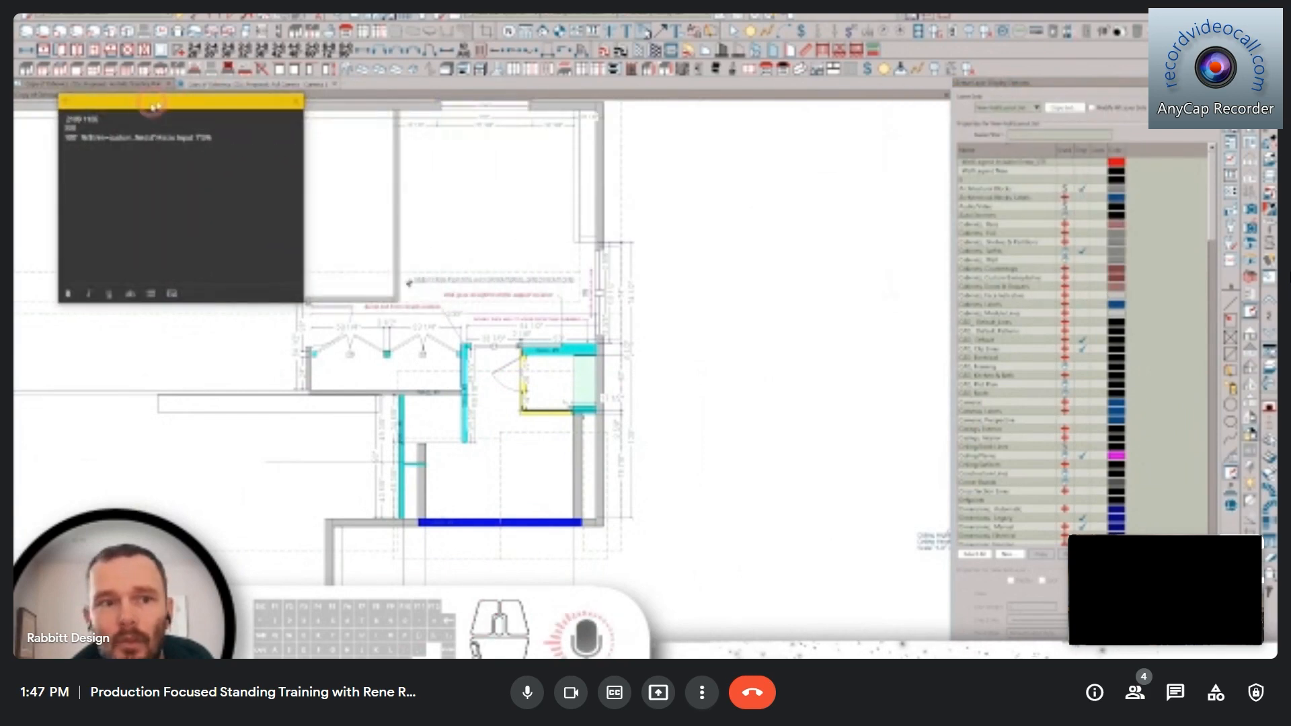
click(224, 138)
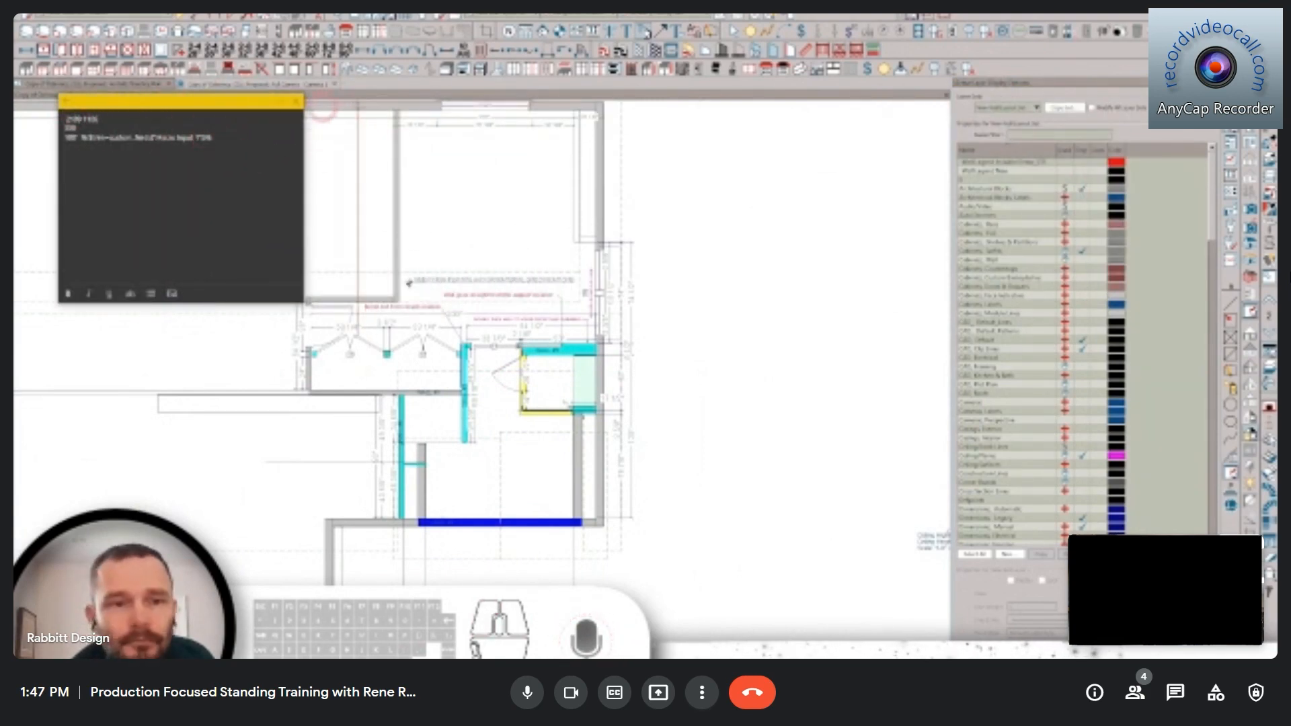
click(296, 102)
scroll(519, 342, up, 3)
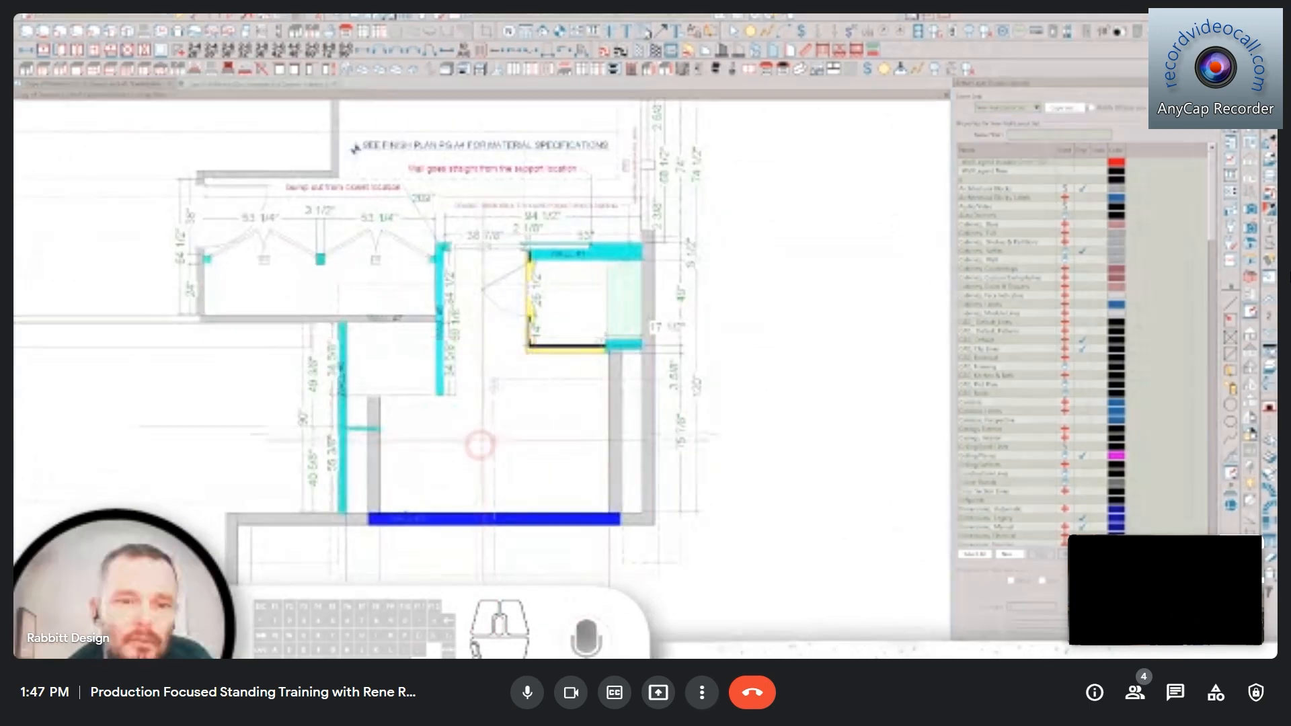
click(476, 451)
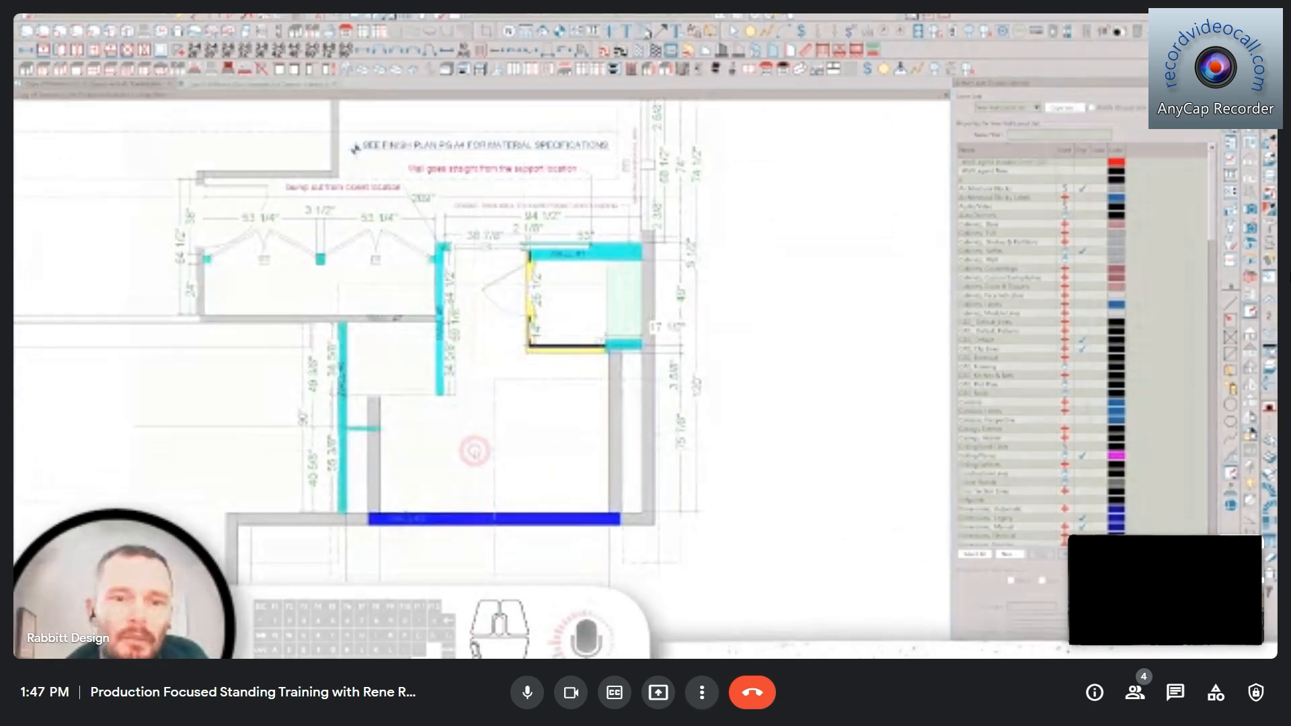
click(674, 566)
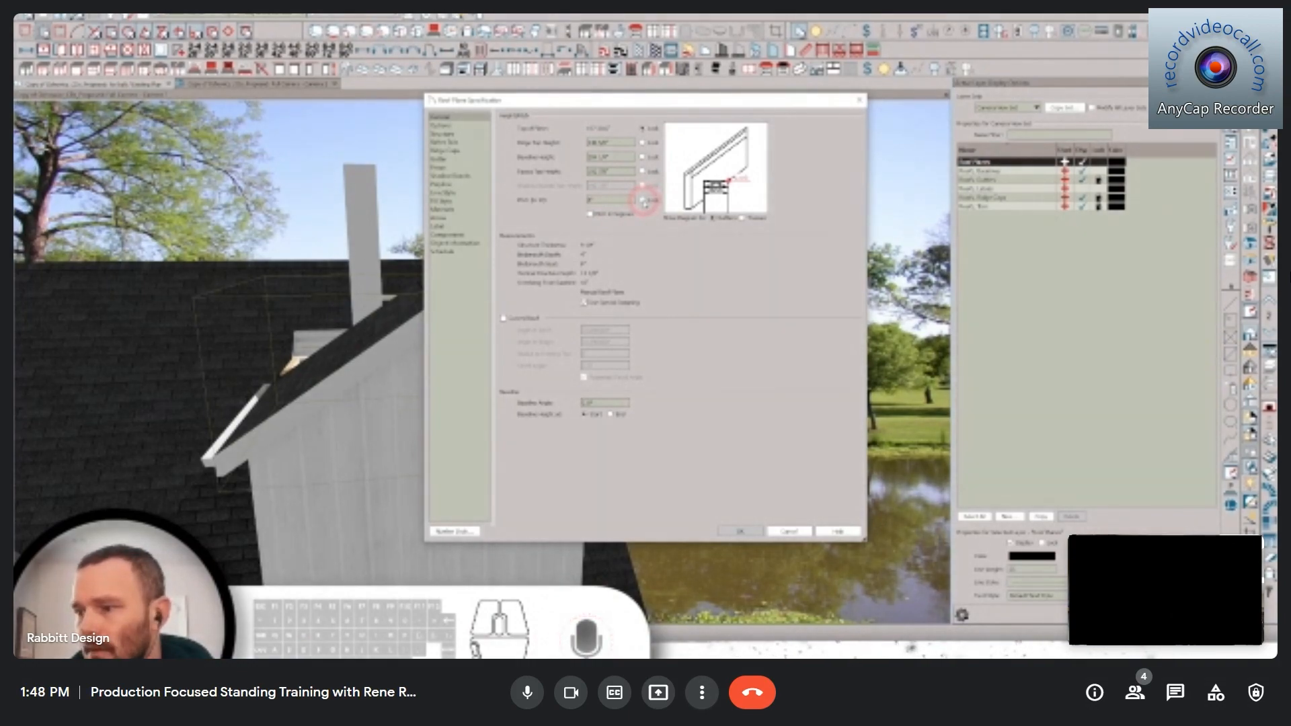
- Lock the pitch in the dormer roof plane's specification
click(642, 158)
drag(614, 201, 527, 202)
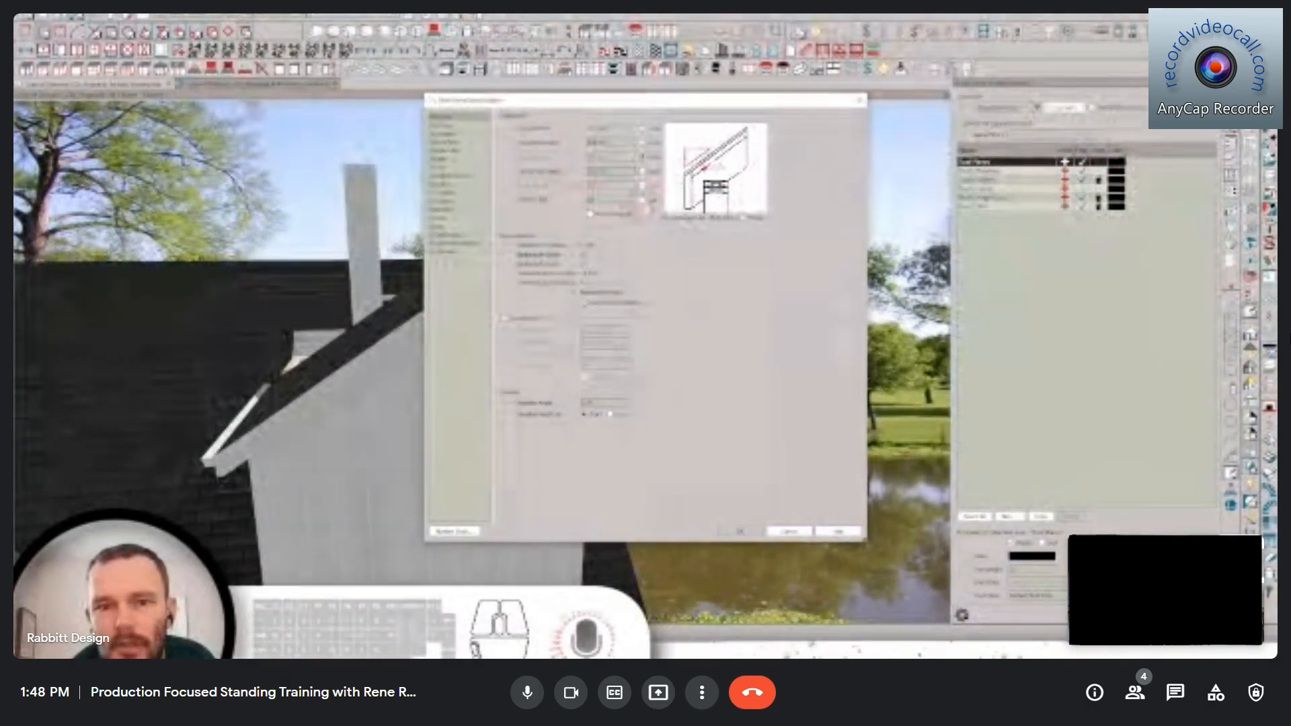
click(650, 205)
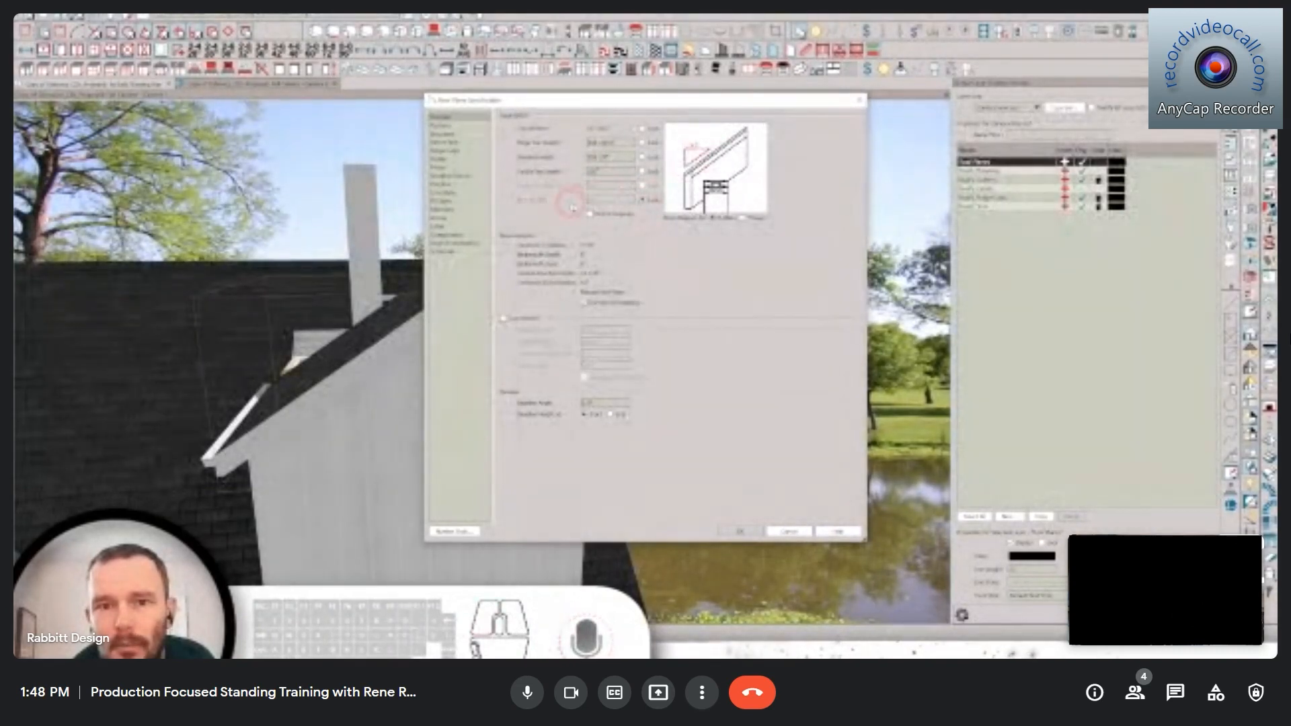
- Replace the roof plane's baseline height with the third entry from the clipboard history
double_click(595, 157)
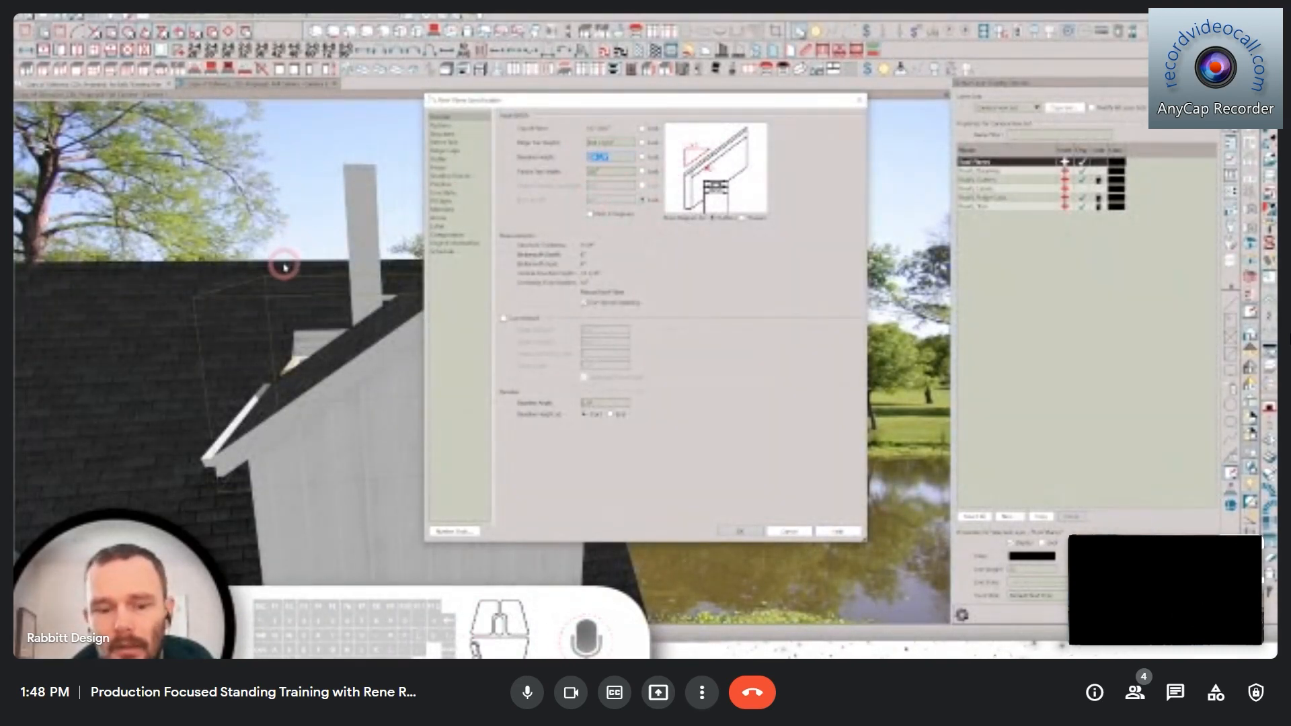
key(ctrl+v)
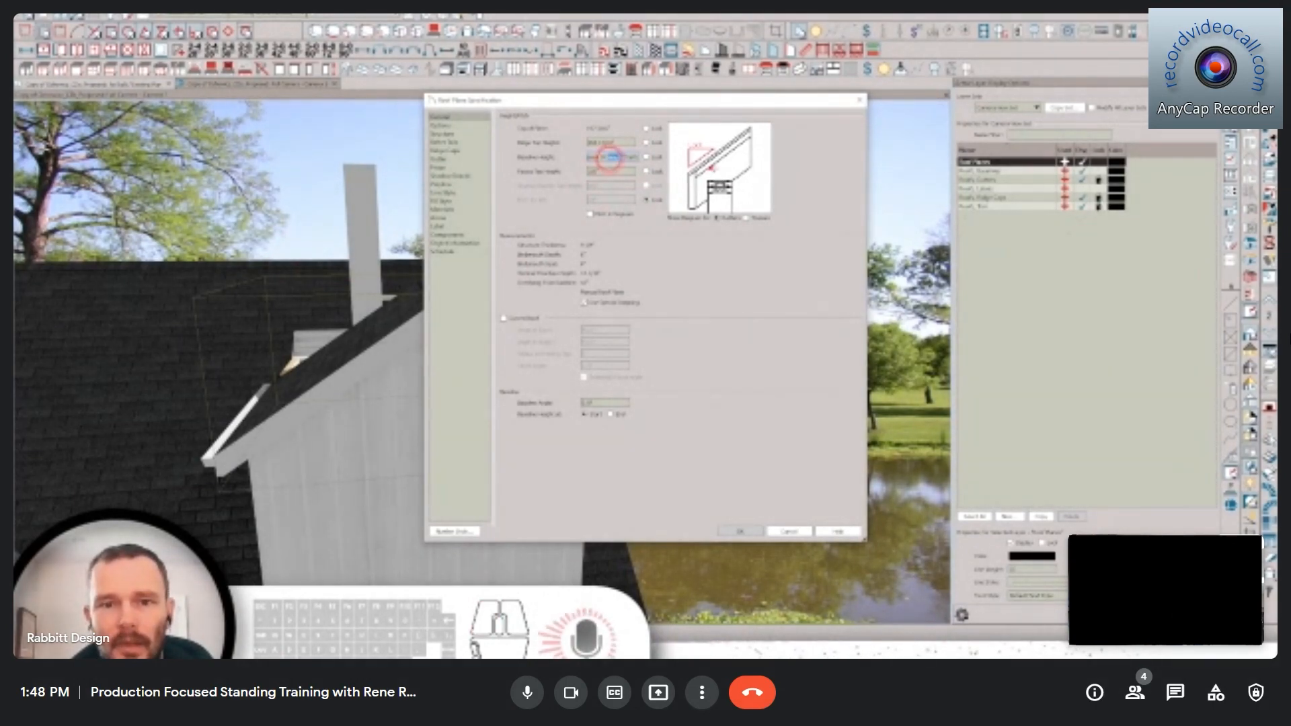
key(BackSpace)
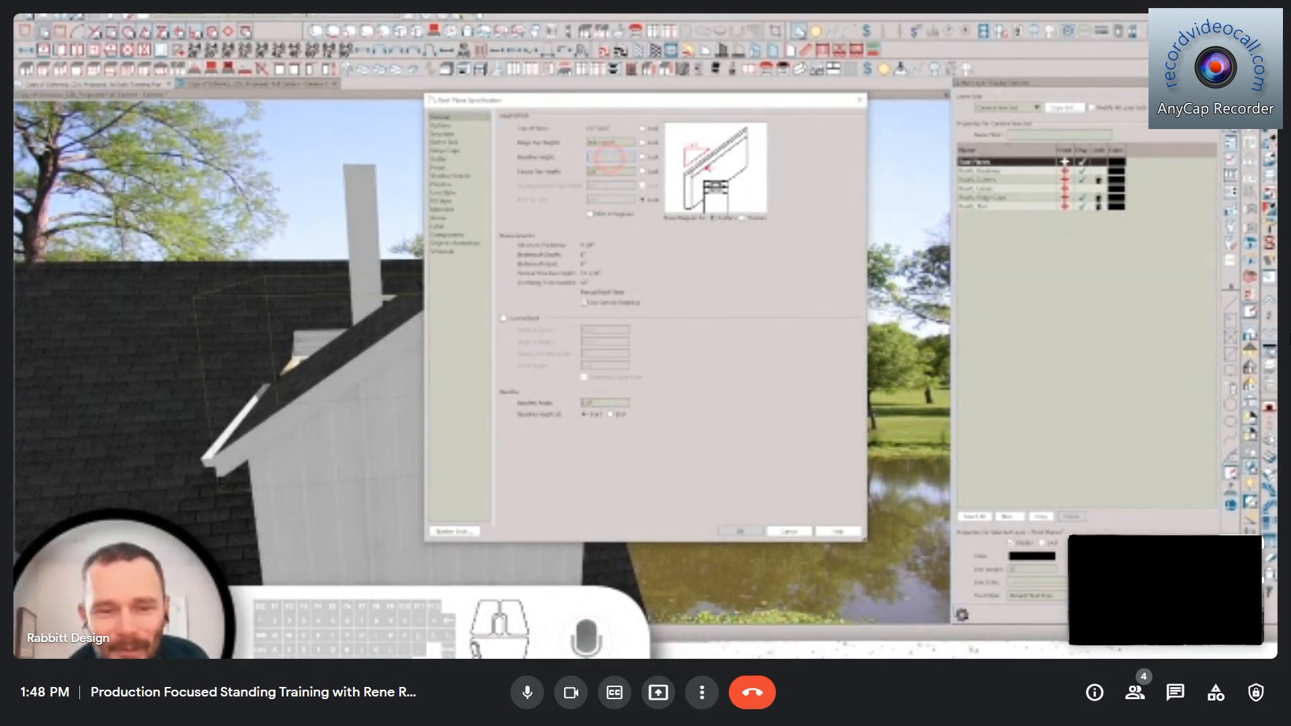
key(super+v)
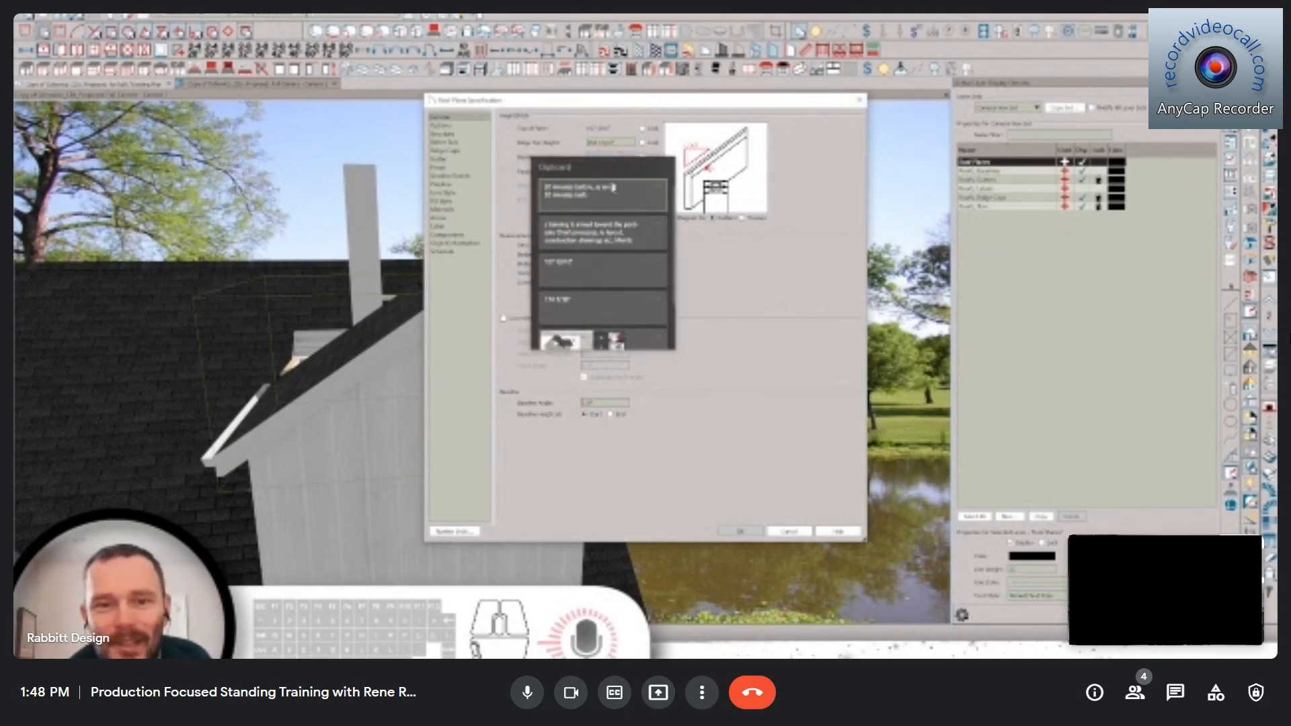
click(564, 269)
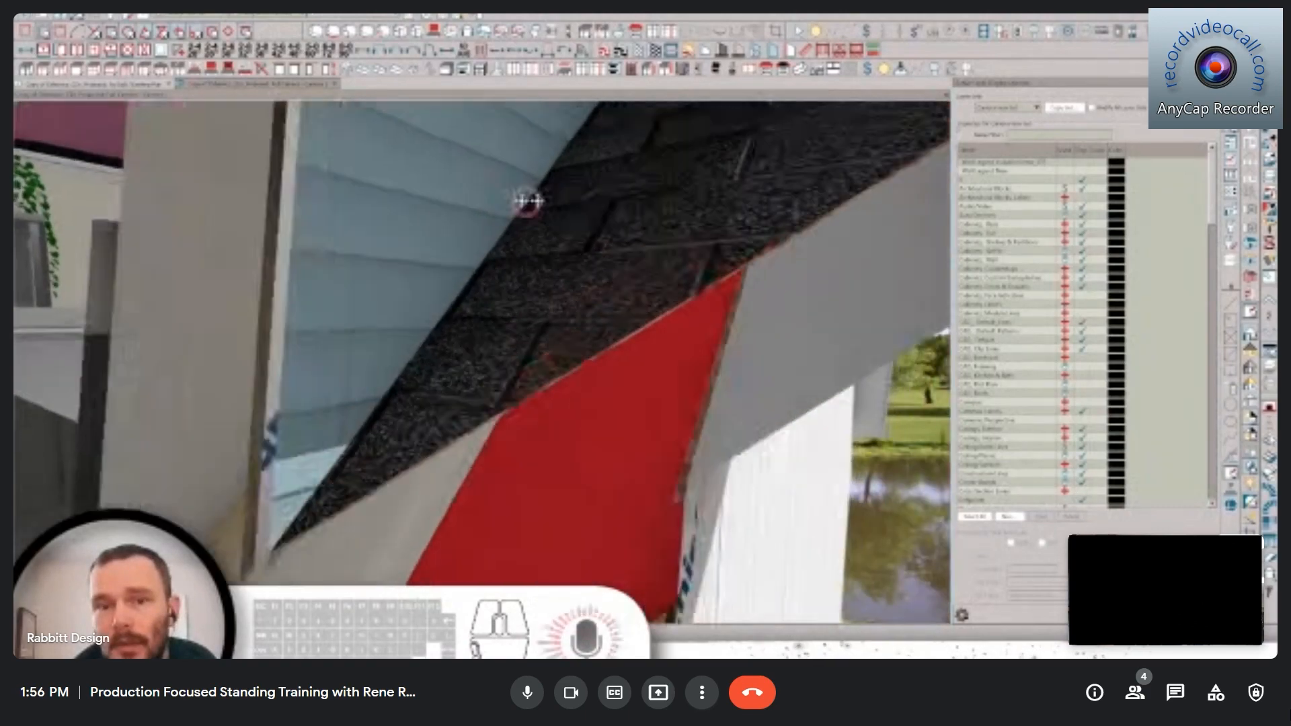
- Examine the space inside the dormer and its blue side wall where it meets the main roof
drag(505, 464, 613, 320)
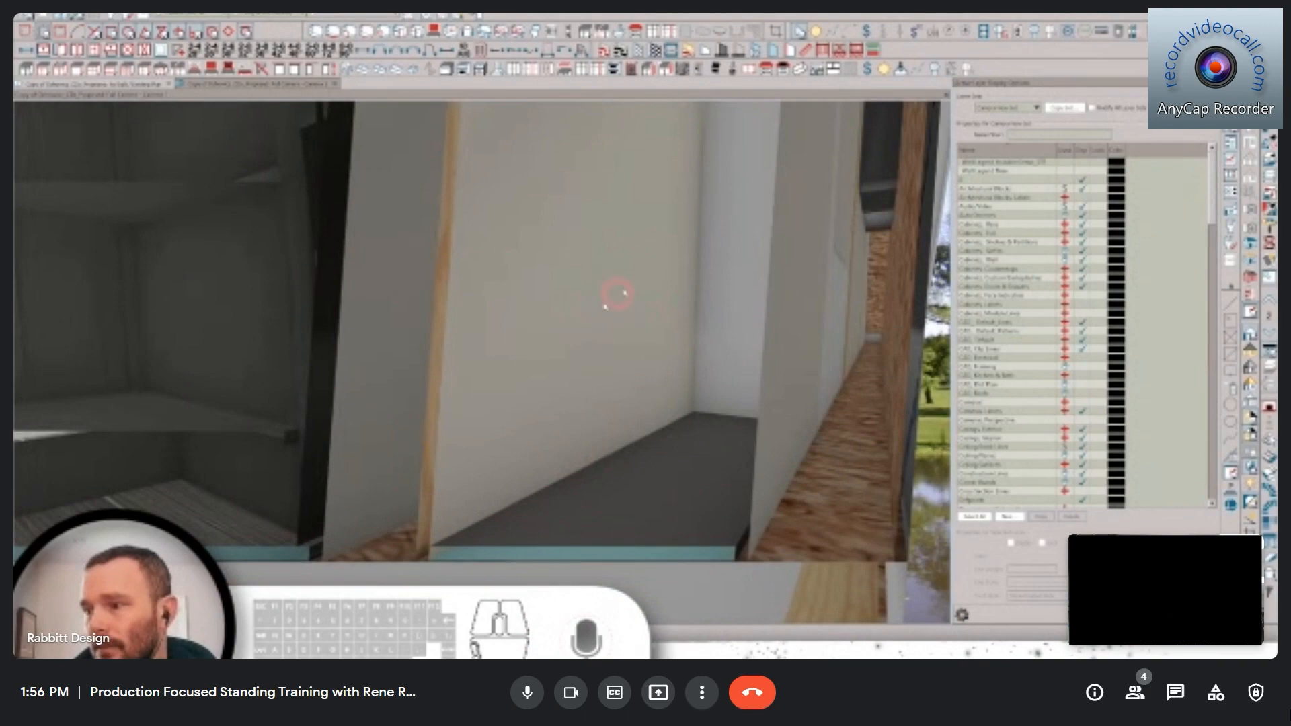
drag(506, 324, 598, 393)
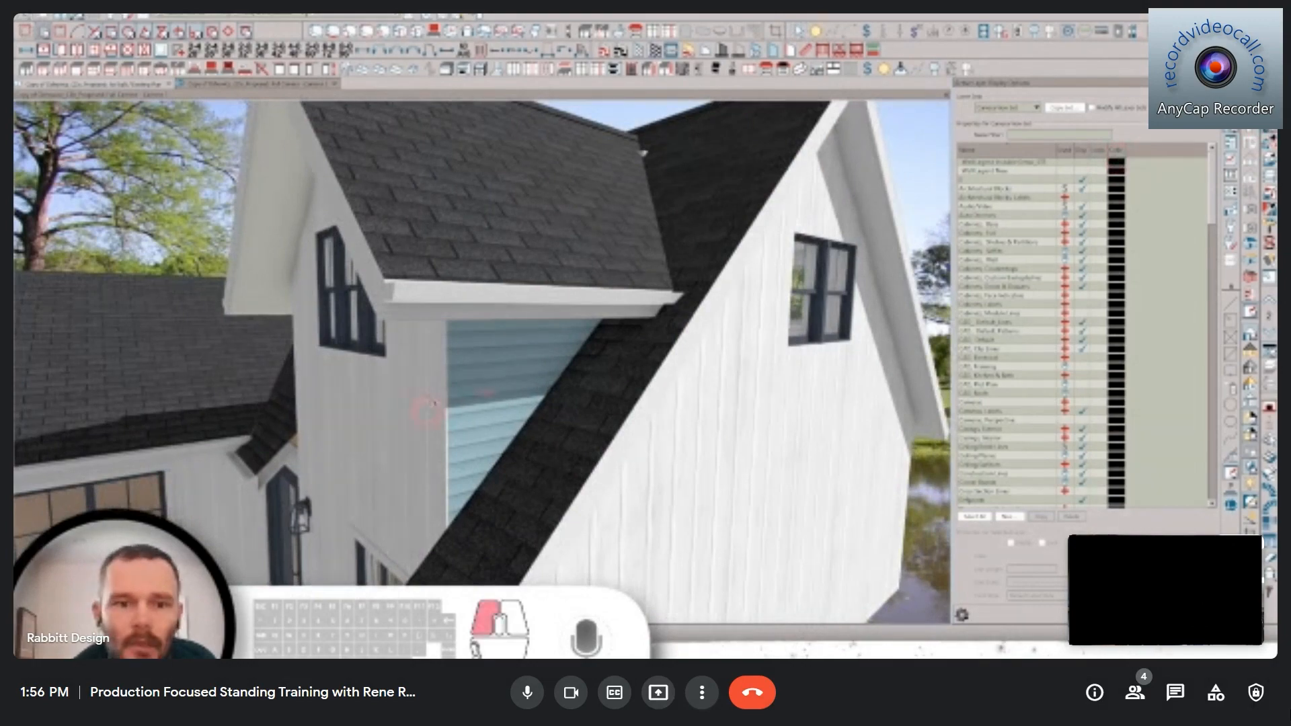
drag(511, 389, 458, 379)
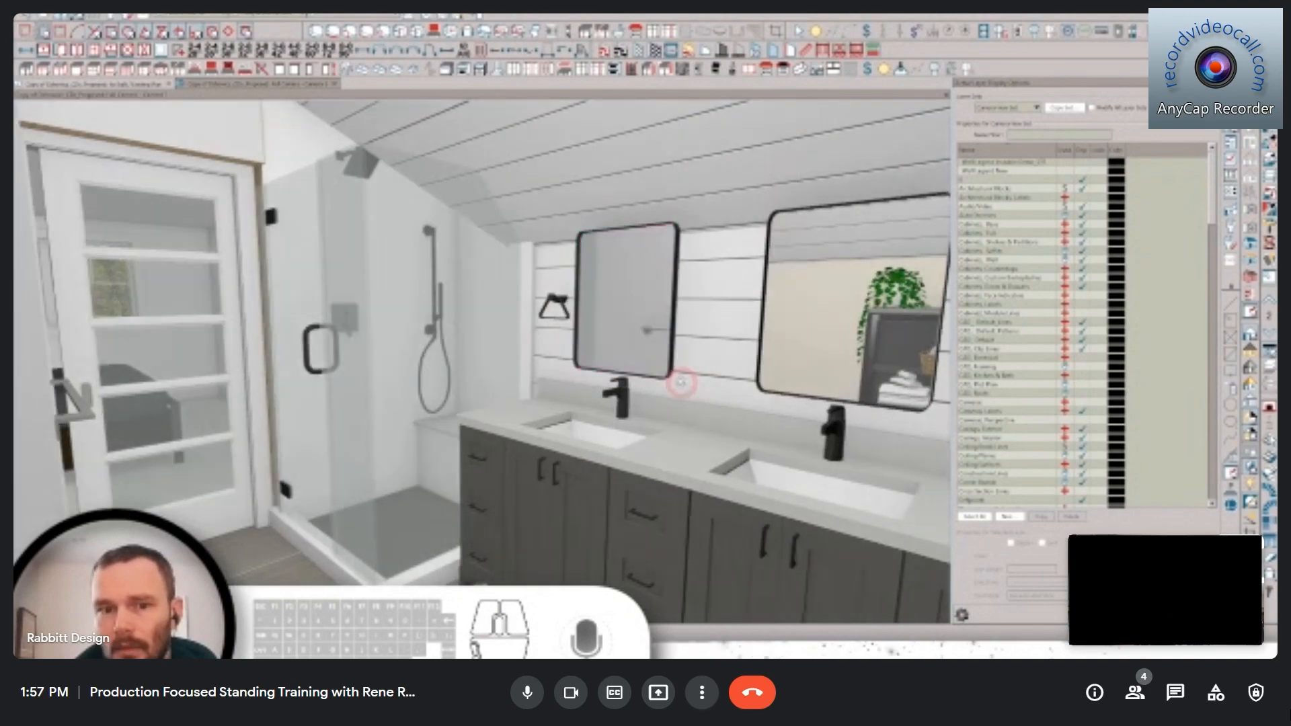
- Select the main roof plane and reshape its edge around the dormer so the roof continues below the dormer's front wall
middle_drag(683, 383, 681, 382)
scroll(681, 382, down, 6)
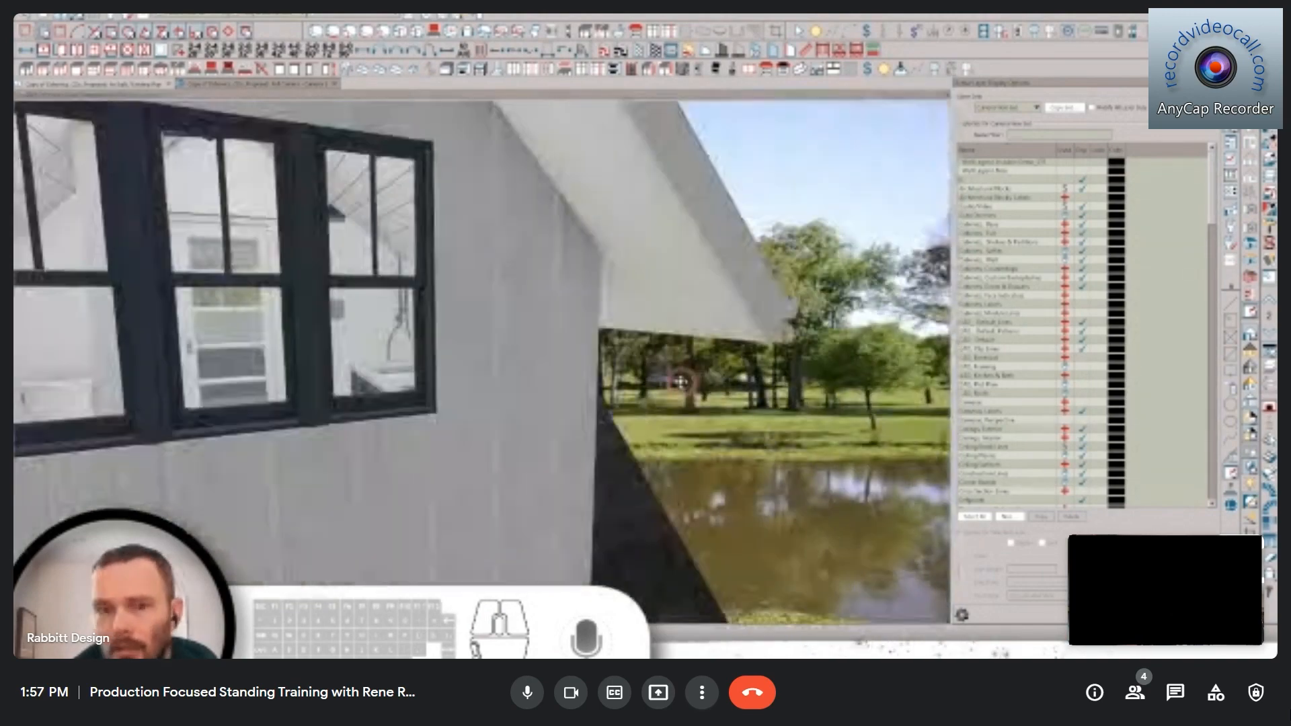
scroll(681, 382, down, 5)
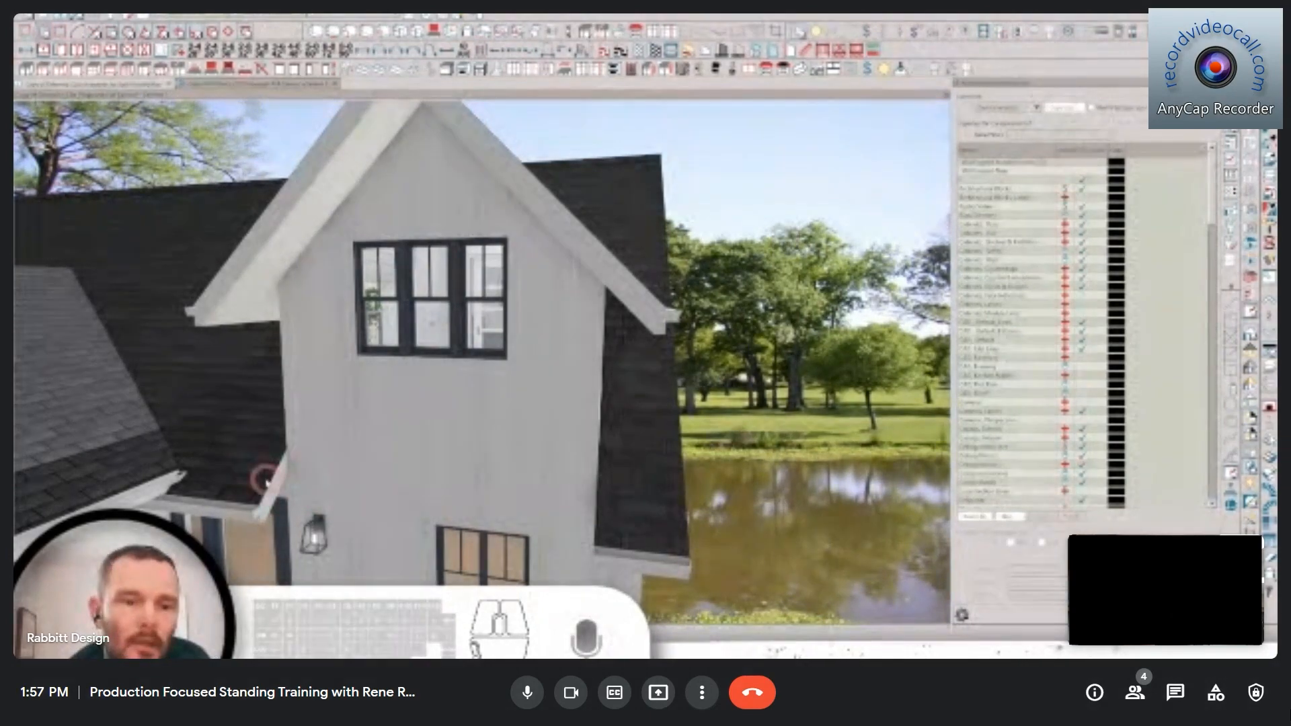
click(272, 479)
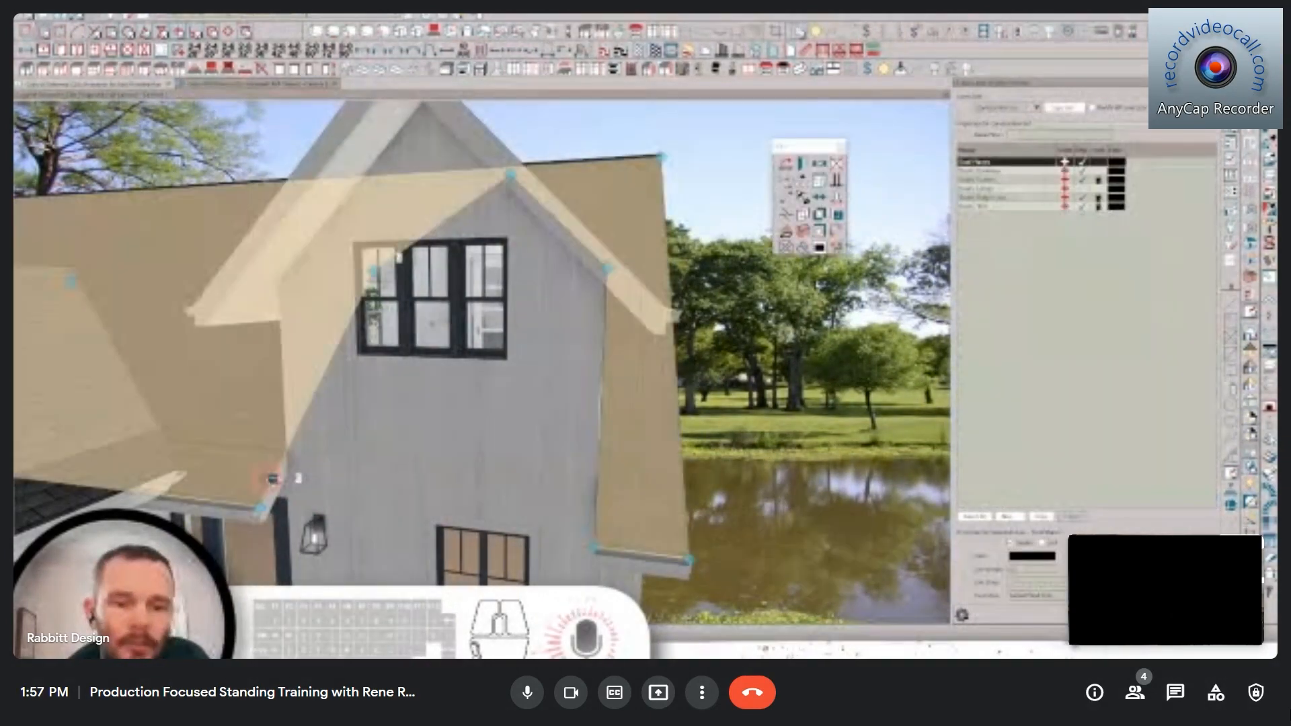
click(283, 463)
drag(284, 461, 505, 518)
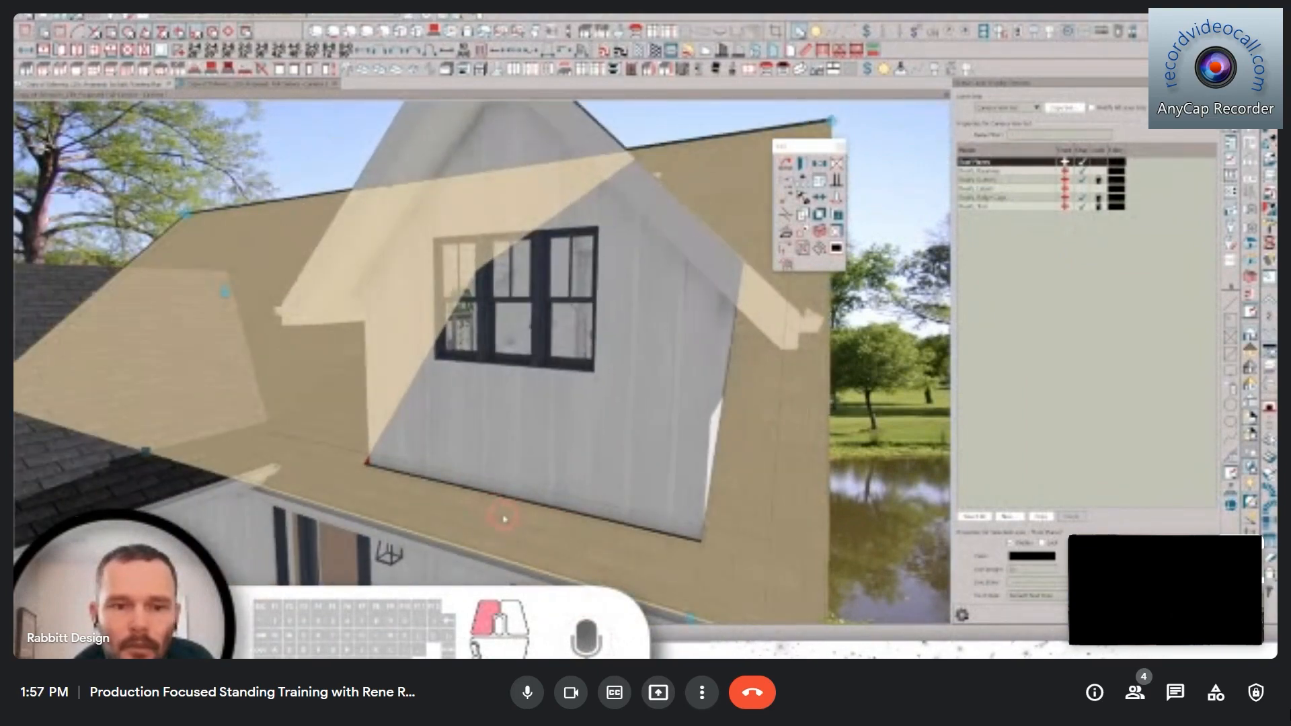
- Examine the main roof plane's edge along the foot of the dormer's front and side walls in 3D
click(509, 508)
middle_drag(508, 505, 493, 530)
click(496, 522)
click(499, 518)
click(499, 518)
scroll(531, 524, up, 2)
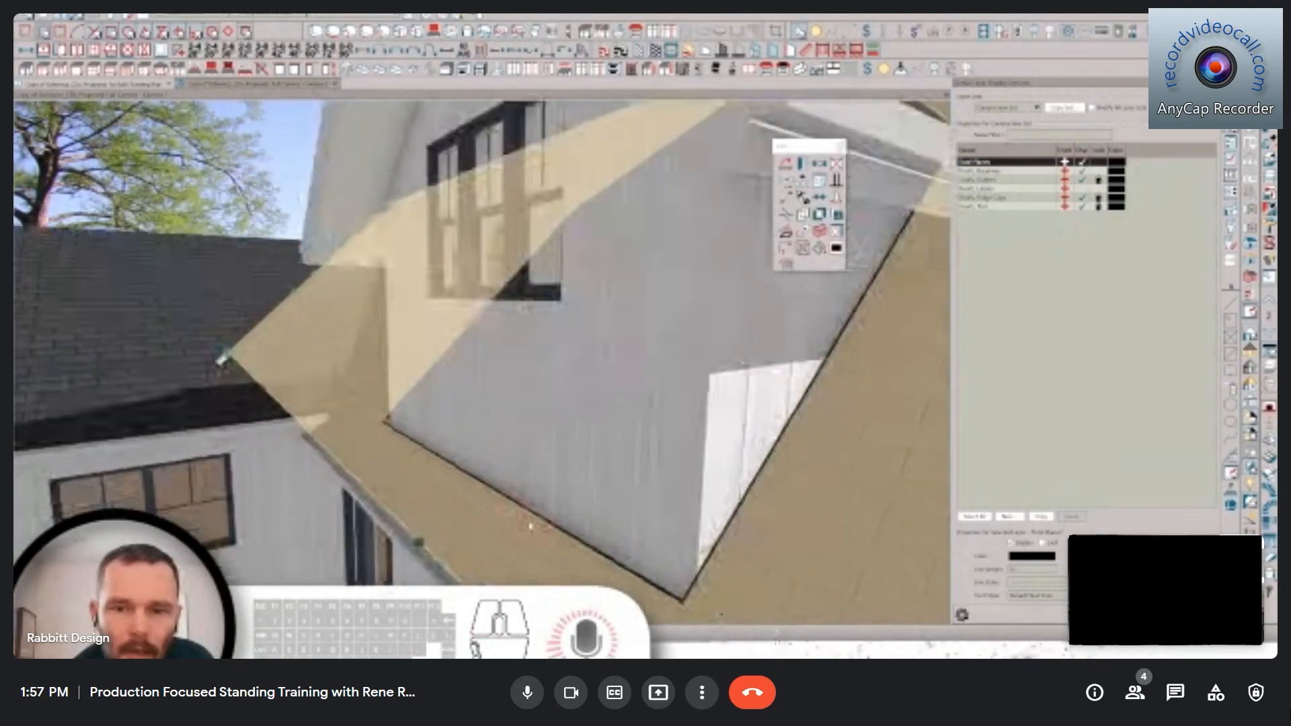
- Switch to the floor plan and check the outlines of the dormer roof plane and the main roof plane around the dormer
click(128, 85)
scroll(496, 384, down, 4)
middle_drag(476, 572, 495, 353)
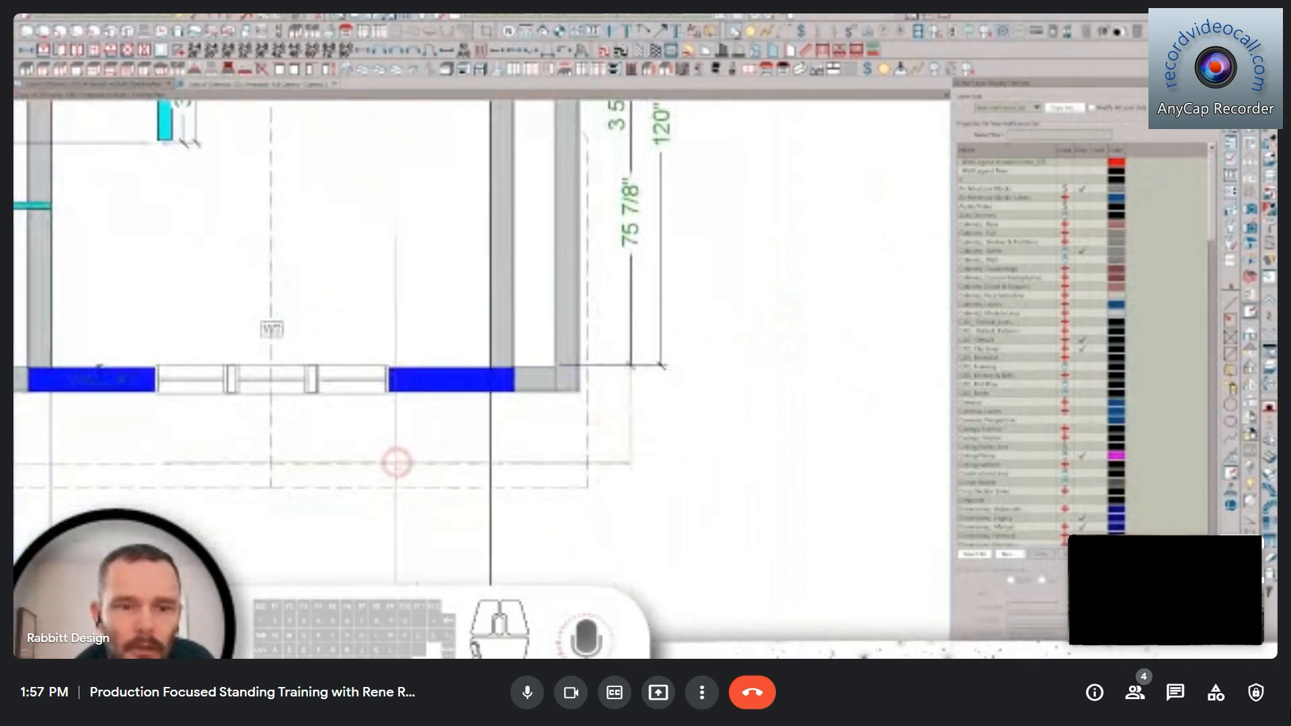
scroll(402, 484, down, 3)
click(458, 448)
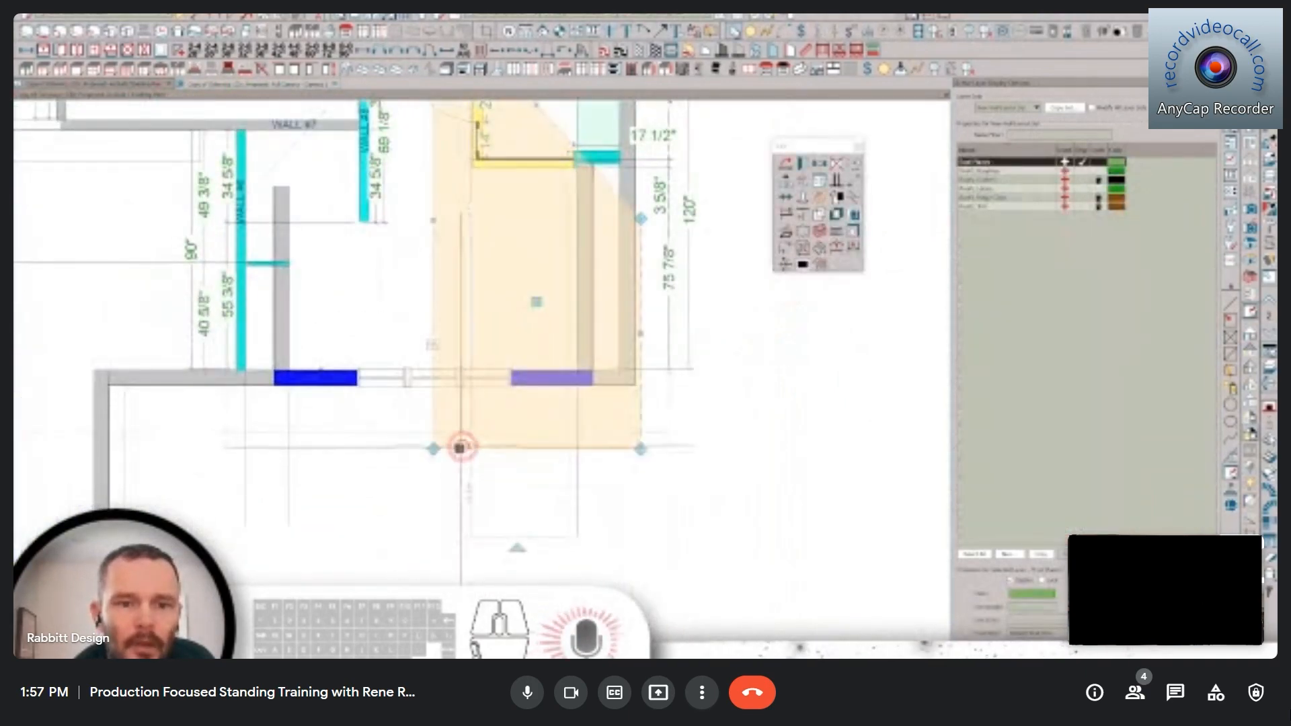
scroll(438, 441, up, 1)
click(412, 444)
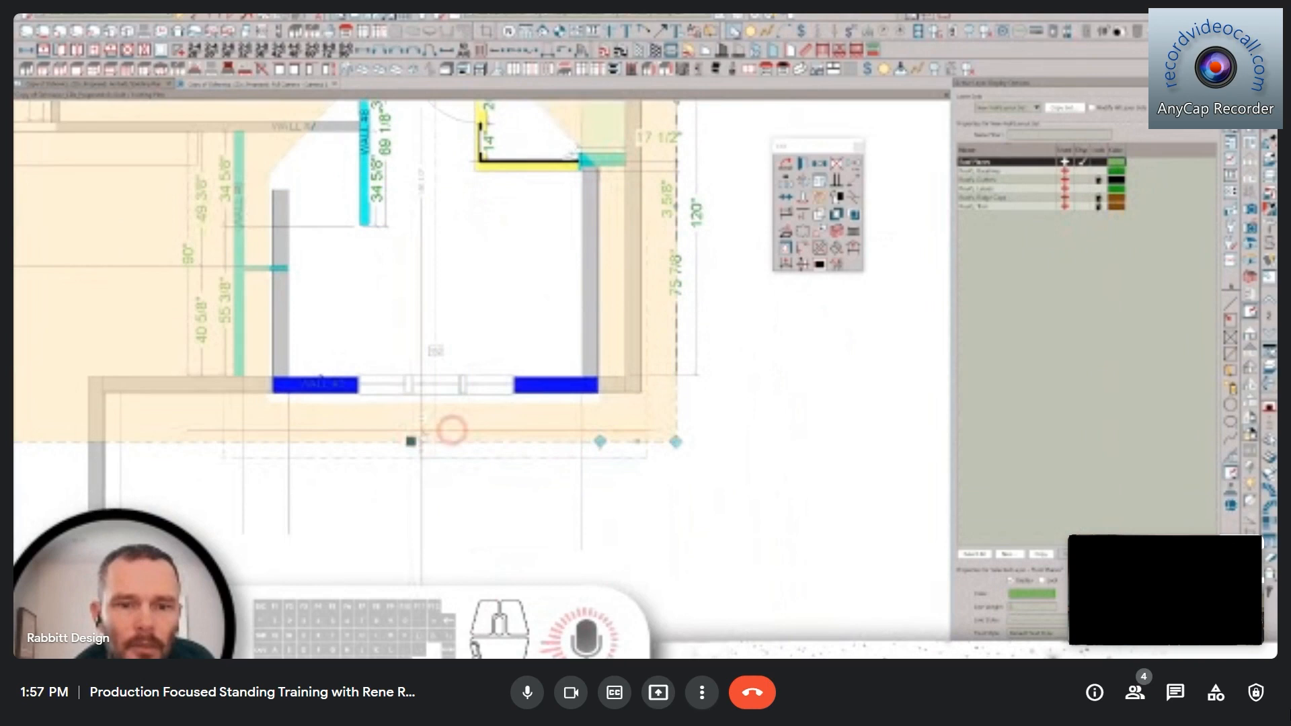
scroll(581, 421, up, 1)
scroll(559, 422, down, 3)
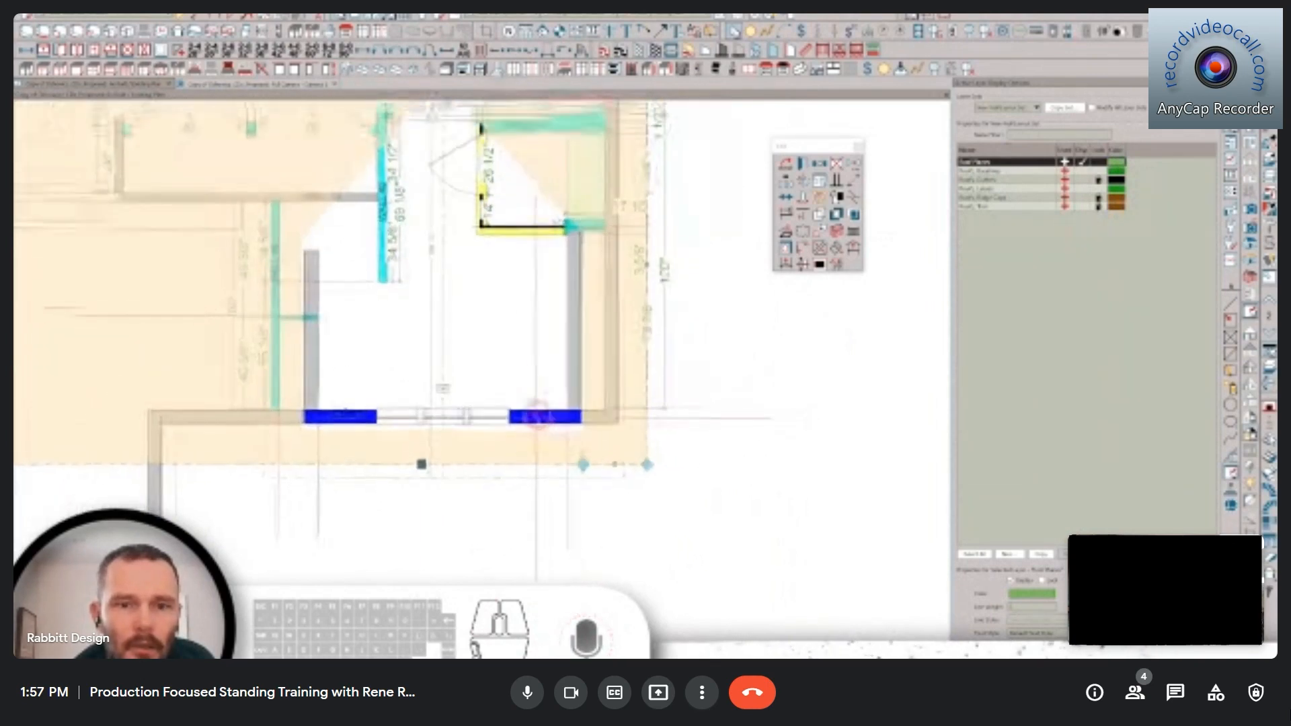
scroll(596, 496, up, 3)
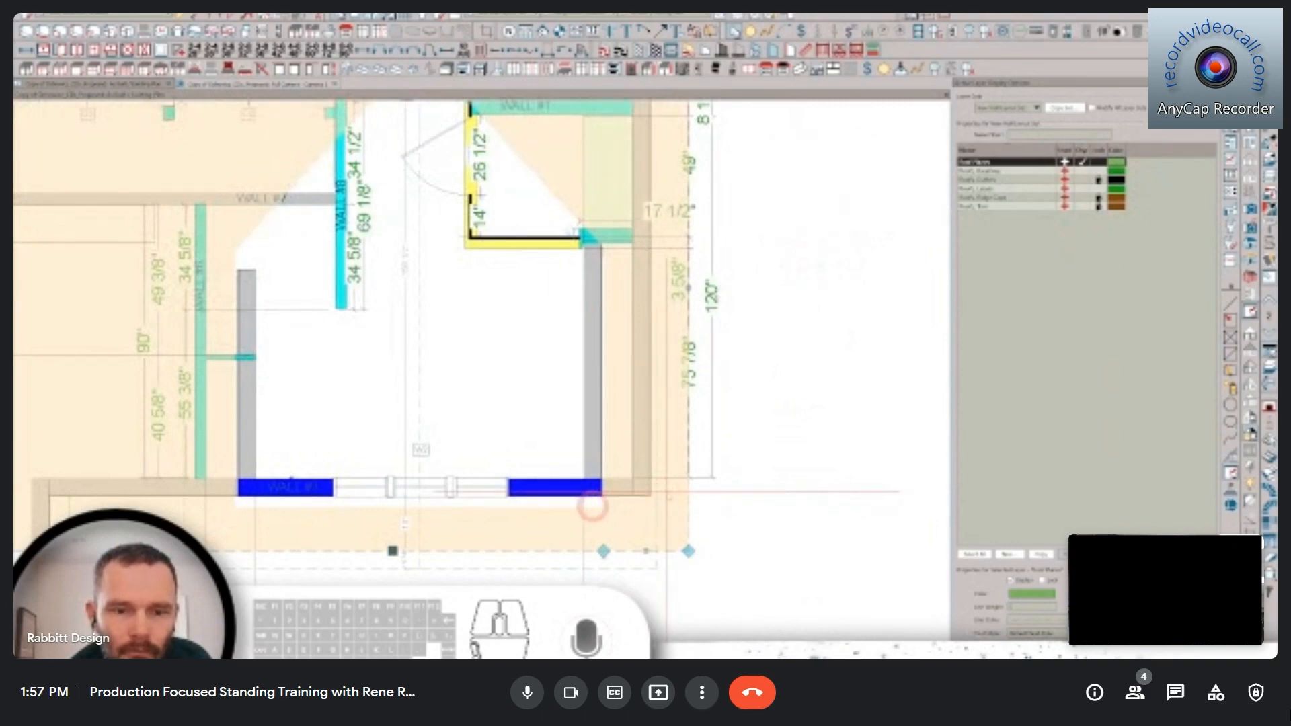
- Reshape the main roof plane's cutout by pulling its edge beside WALL #3 across to the opposite side, below the dormer's front wall
key(Escape)
click(241, 518)
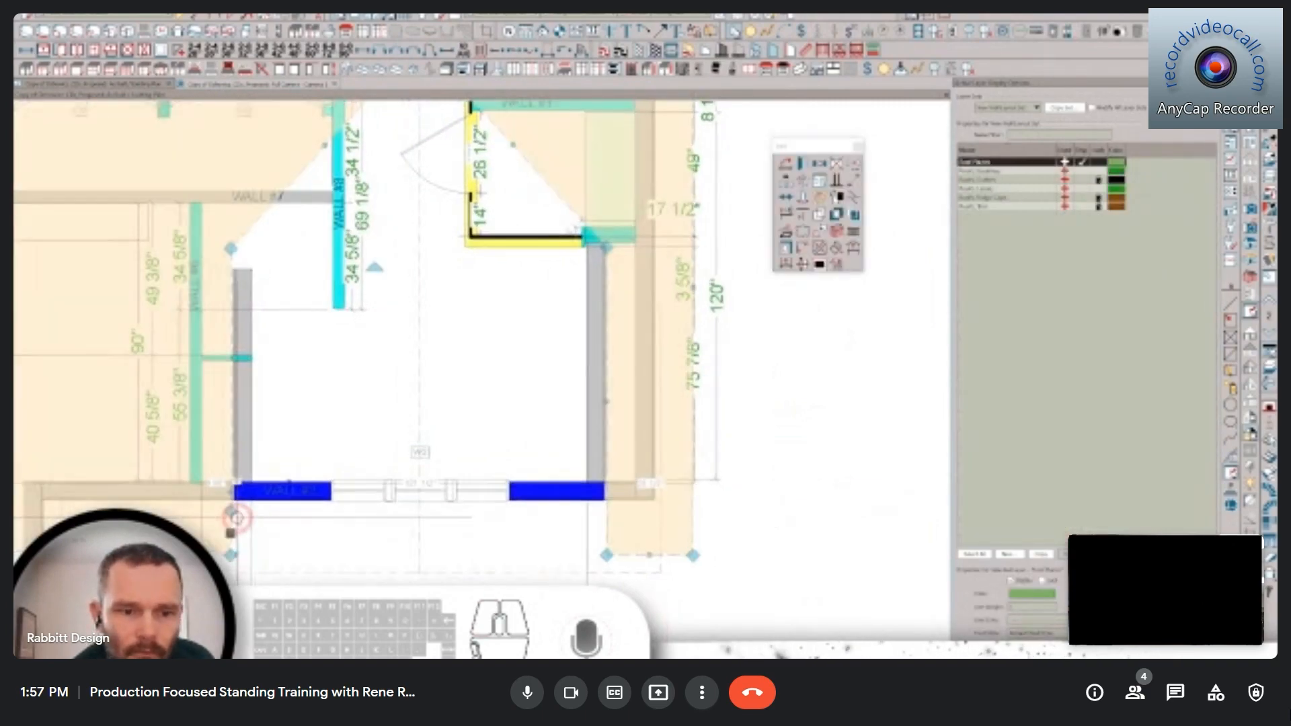
scroll(251, 539, up, 3)
drag(332, 560, 489, 561)
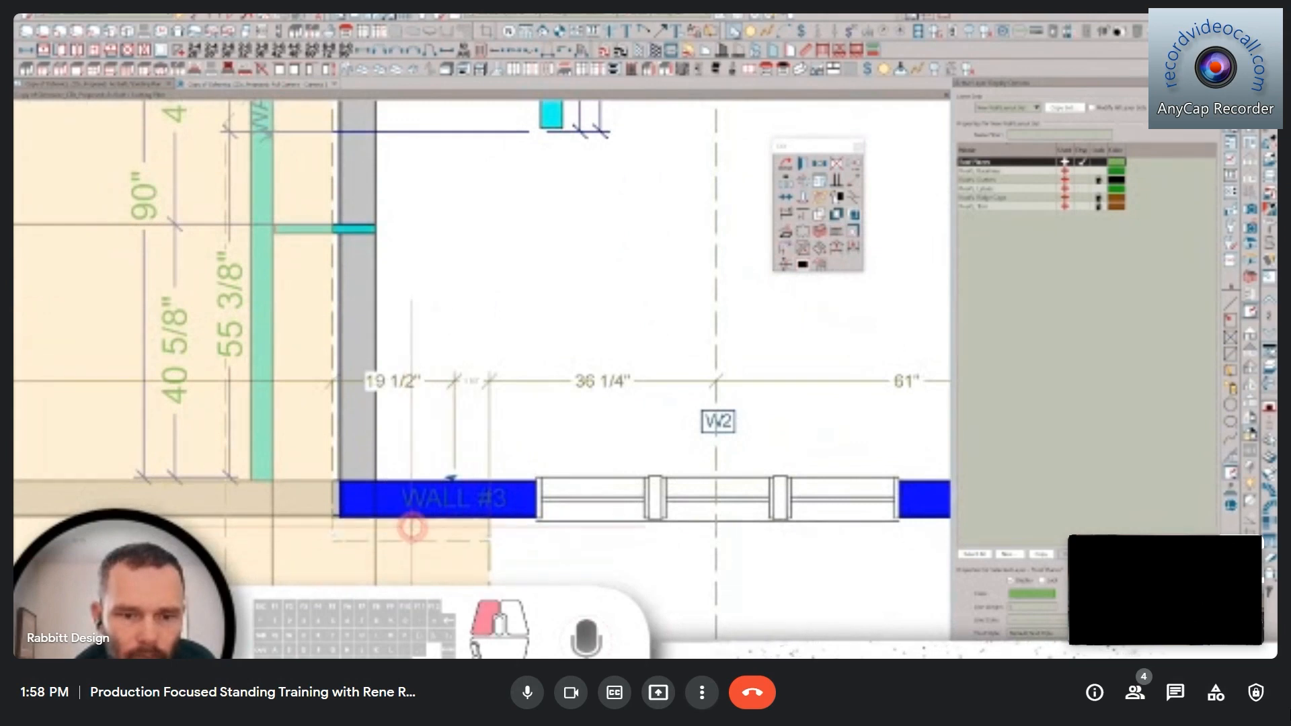
scroll(411, 528, down, 3)
drag(409, 481, 749, 485)
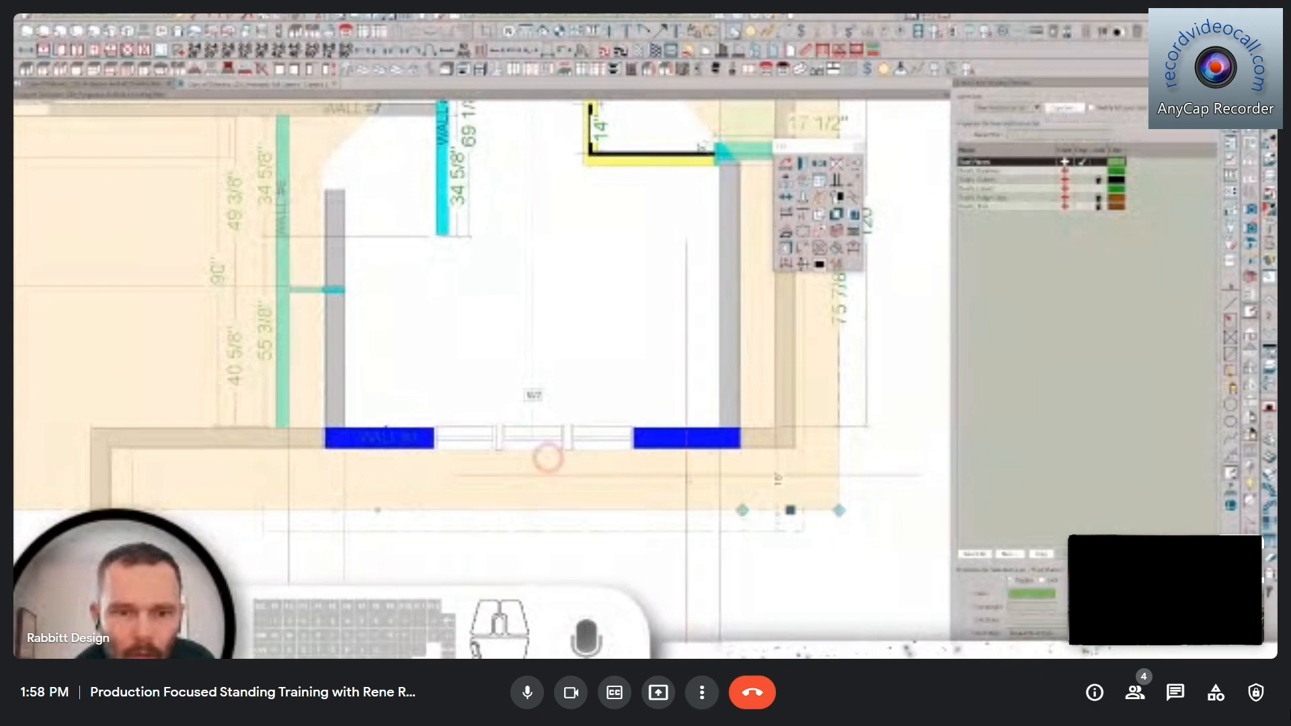
- Check the dormer side wall next to WALL #6 and the dormer roof plane above it in plan
scroll(407, 418, up, 5)
click(382, 392)
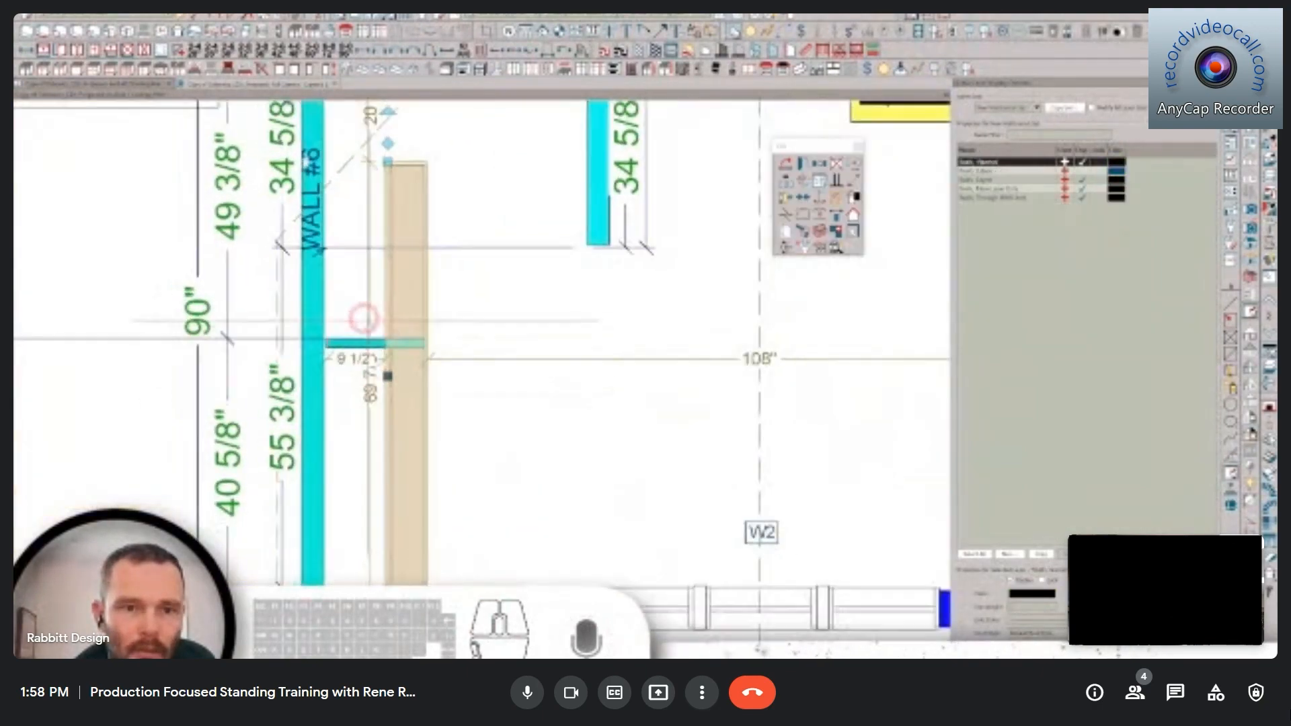
scroll(366, 322, down, 2)
click(435, 182)
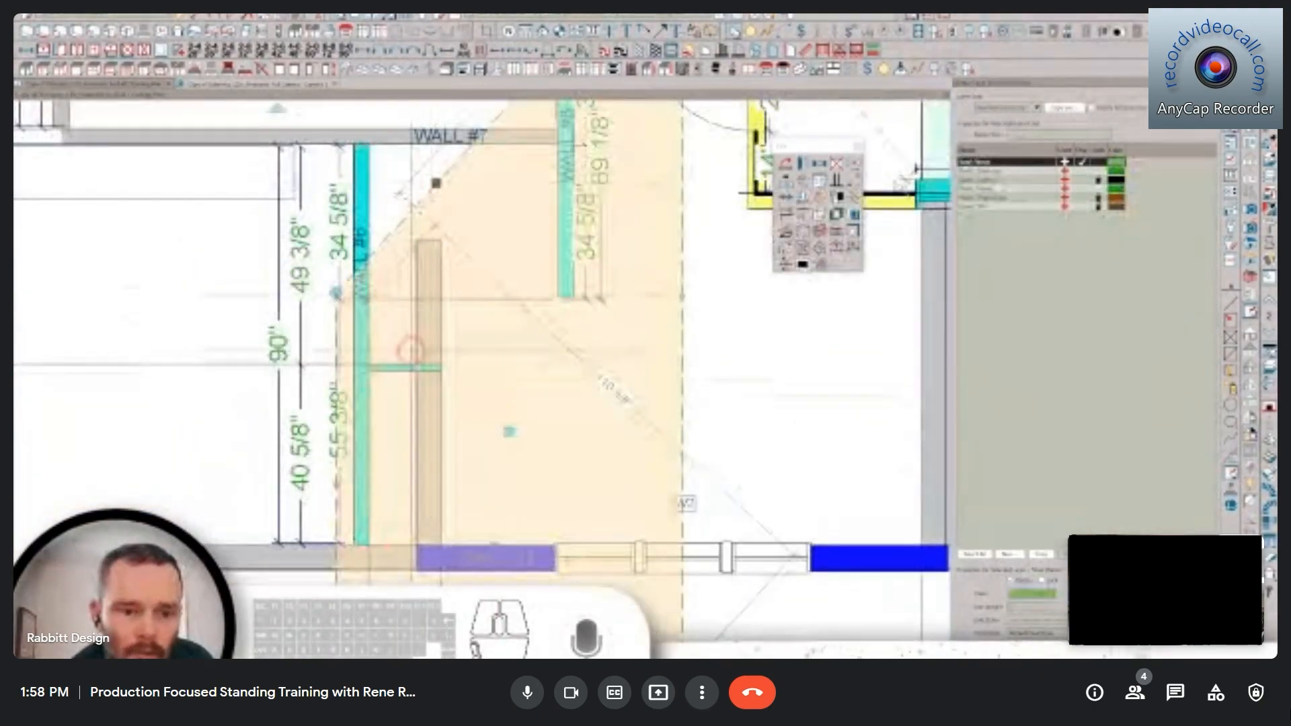
key(Tab)
key(Escape)
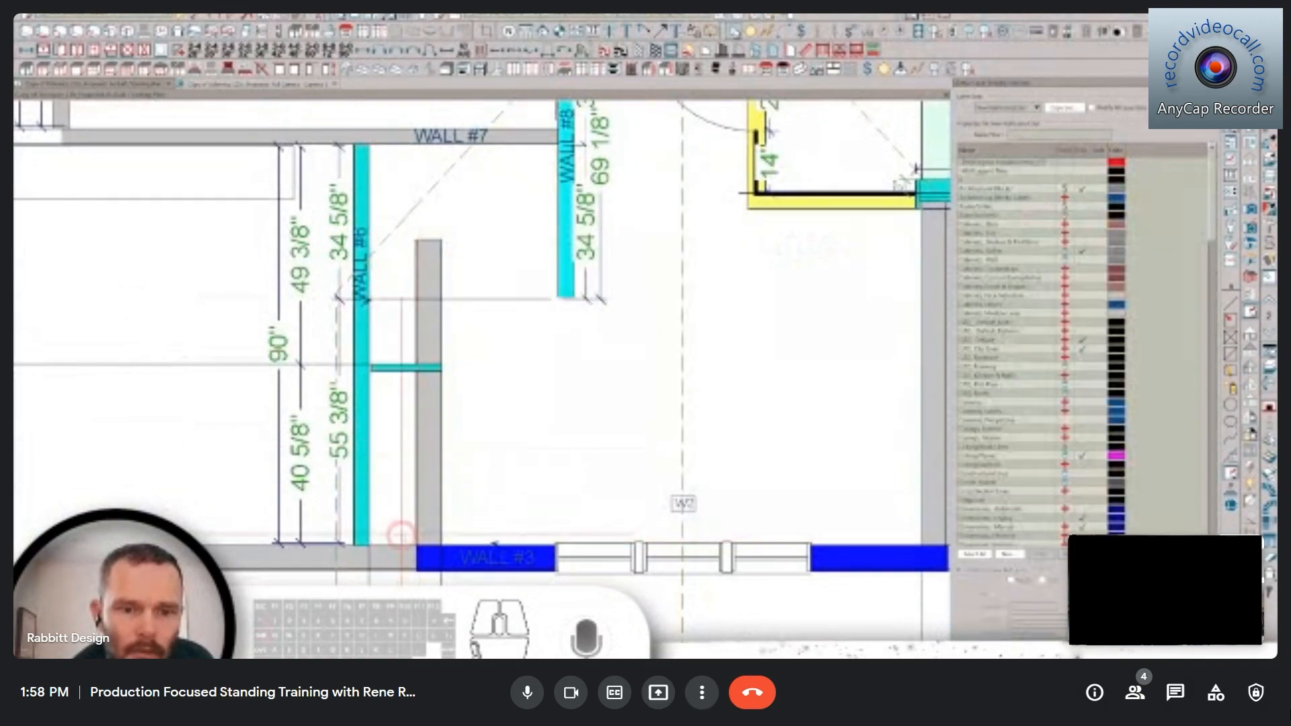
- Select the main roof plane and each dormer roof plane in turn to compare their edges with the dormer walls
scroll(406, 575, up, 1)
scroll(406, 575, down, 2)
scroll(398, 609, up, 2)
click(395, 618)
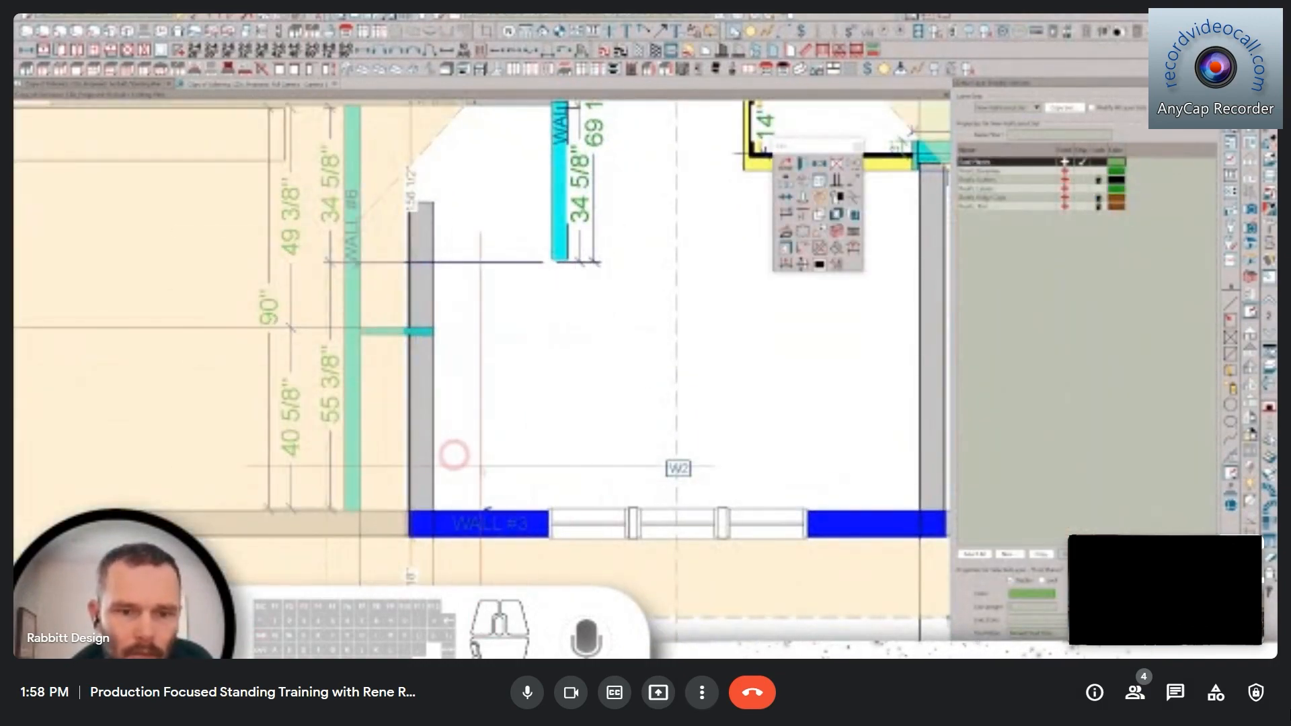
scroll(601, 426, down, 2)
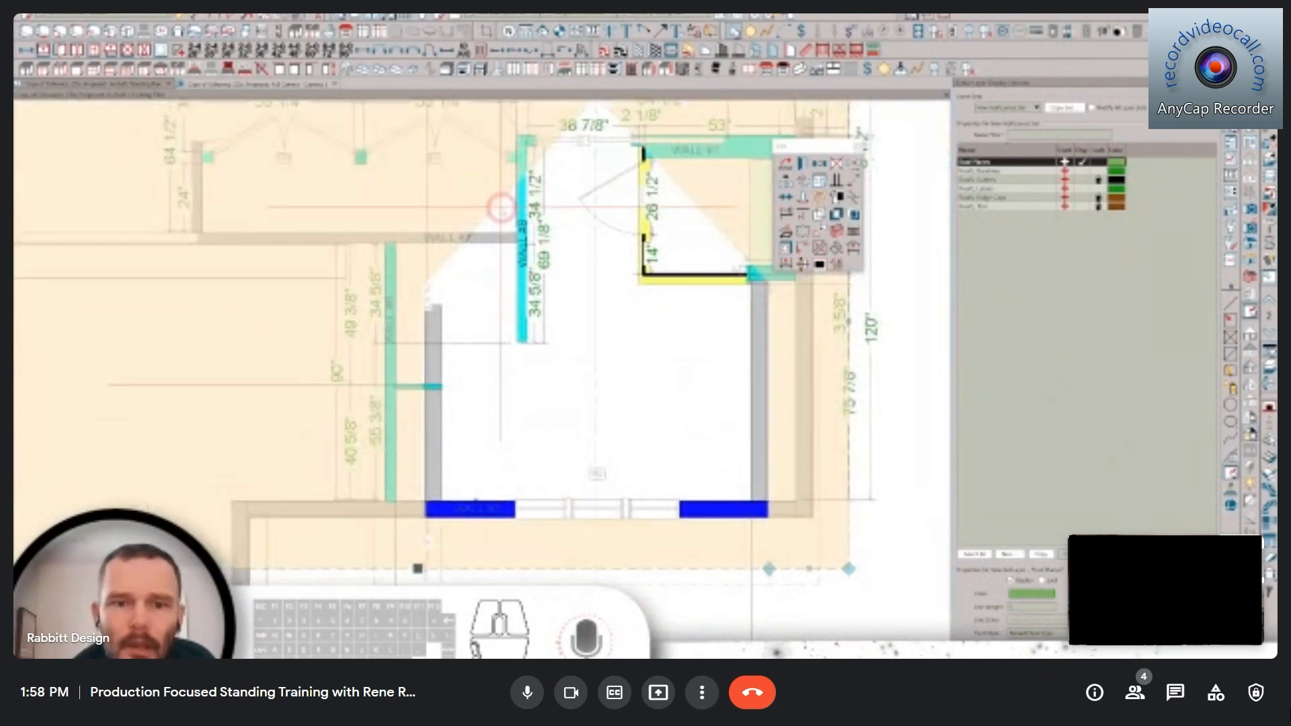
click(501, 201)
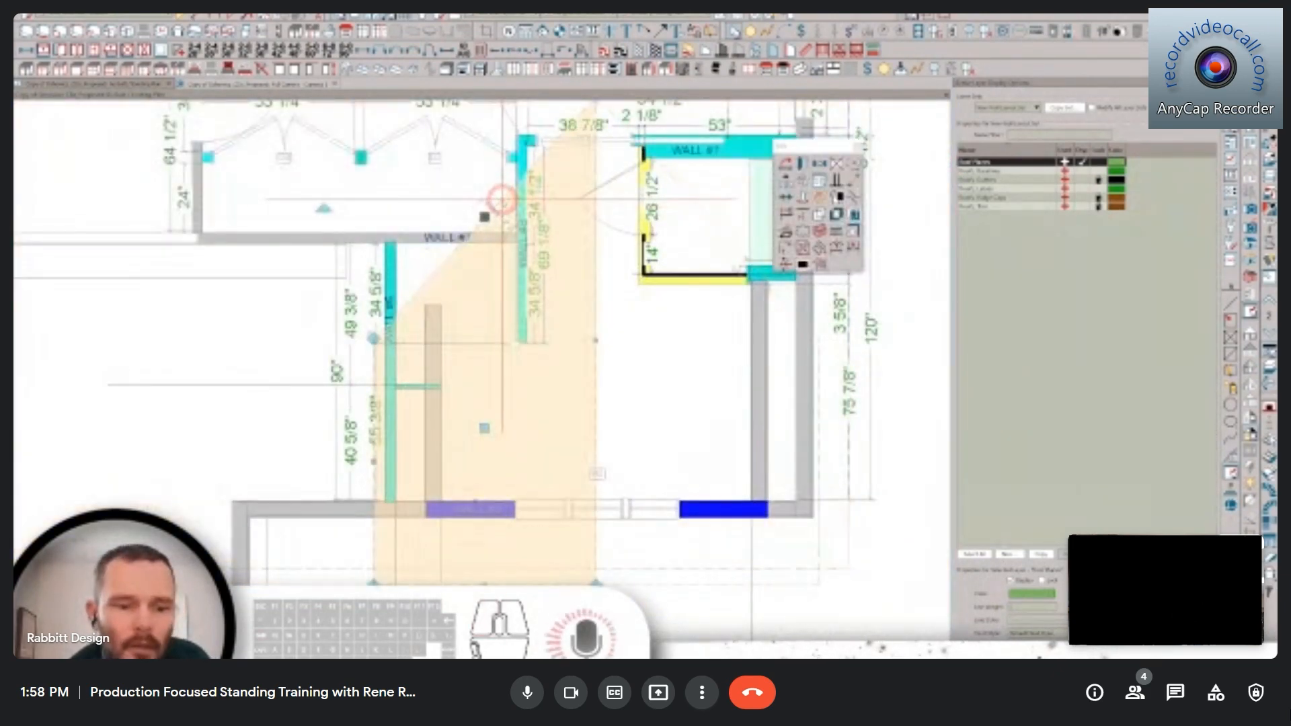
key(Tab)
key(Escape)
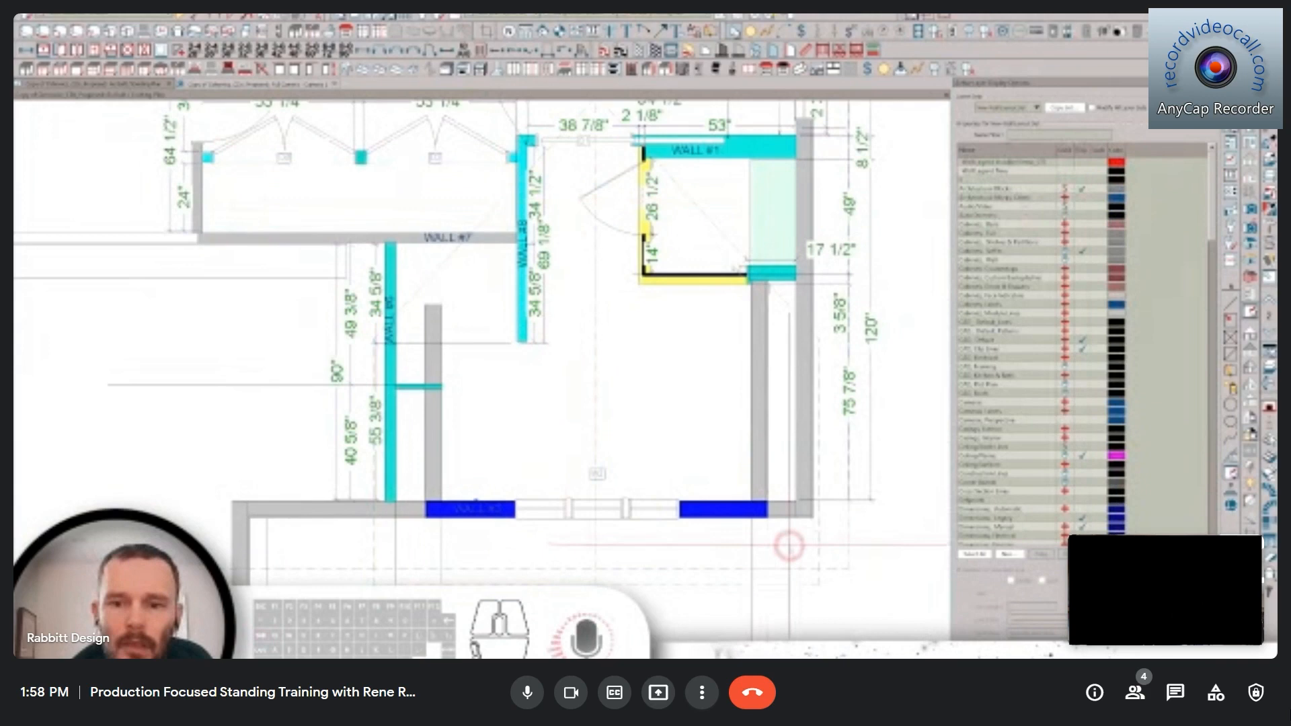
click(817, 566)
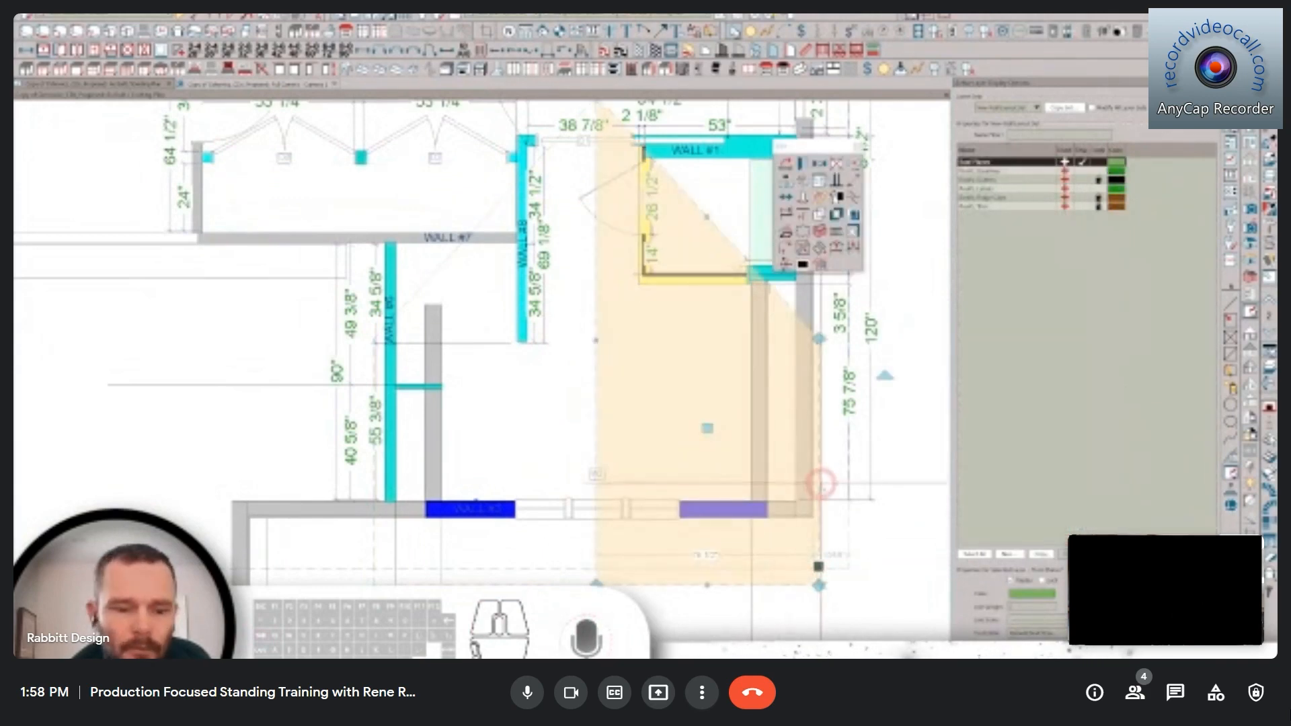
key(Escape)
- Adjust the main roof plane's cutout edge along the side wall near WALL #6 and rejoin the strip below the front wall
click(495, 561)
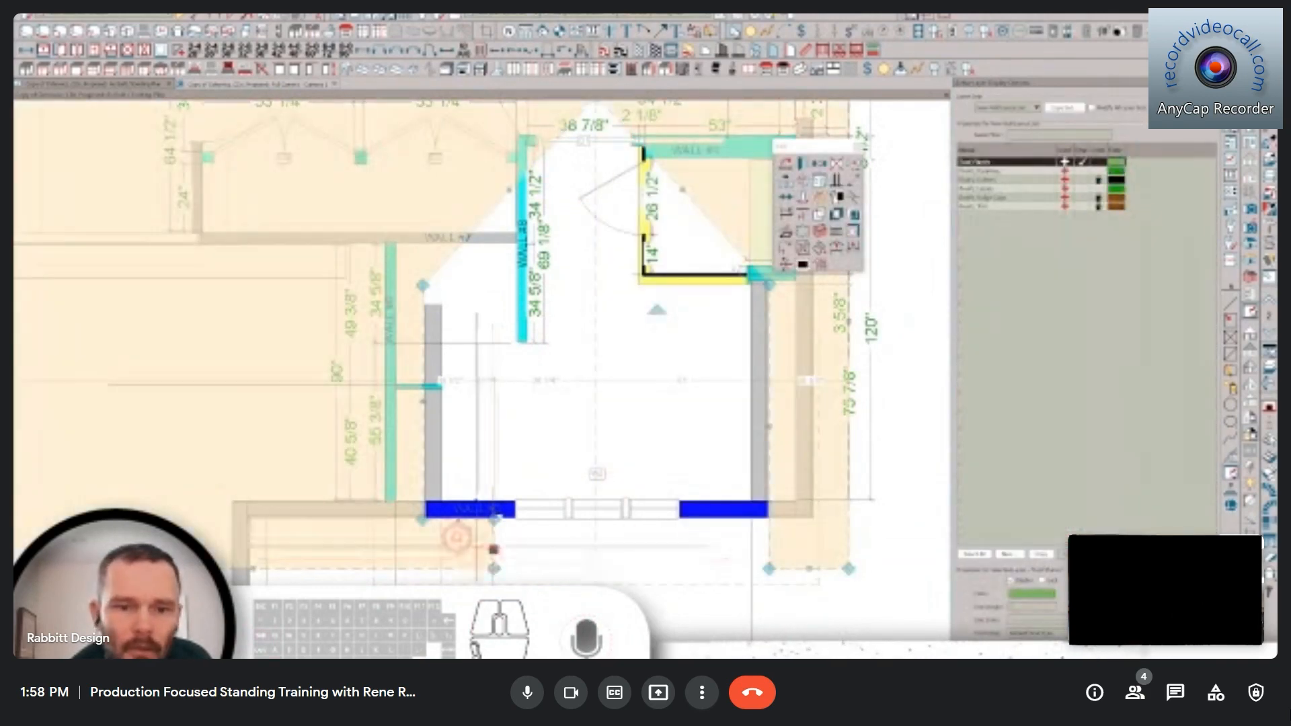
scroll(425, 396, up, 4)
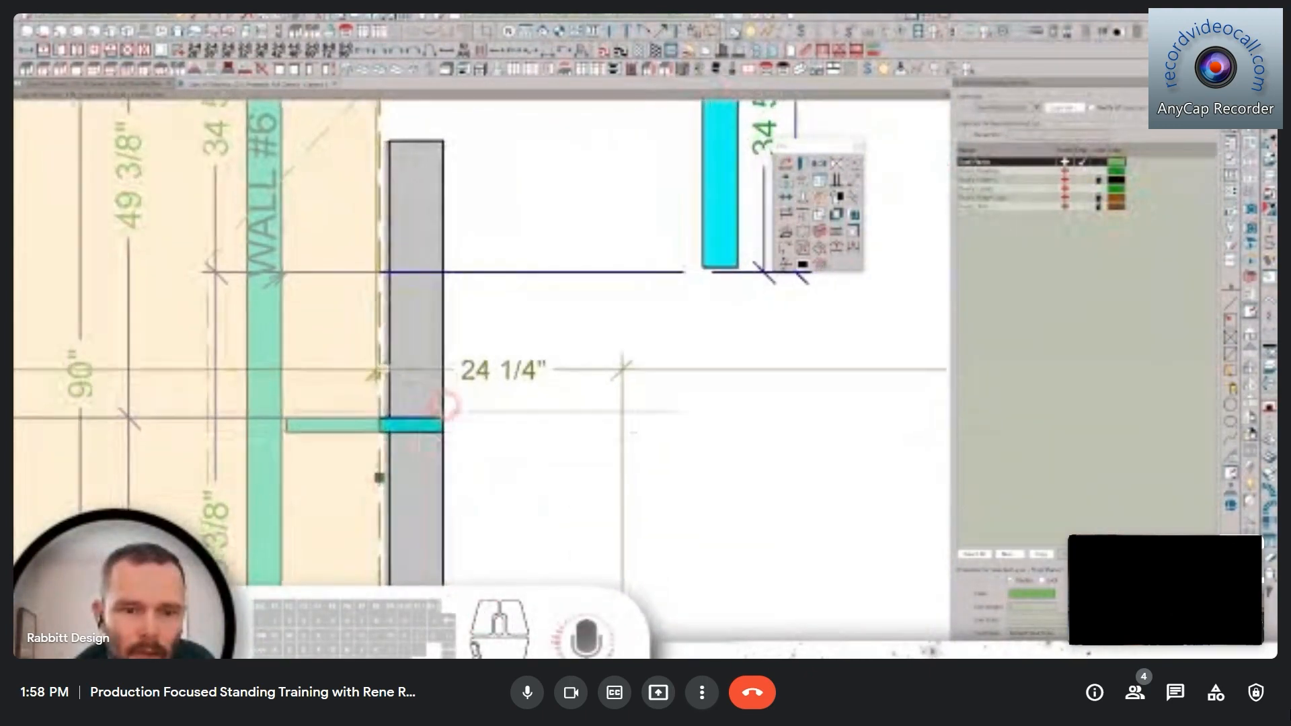
scroll(471, 484, down, 4)
drag(407, 453, 649, 456)
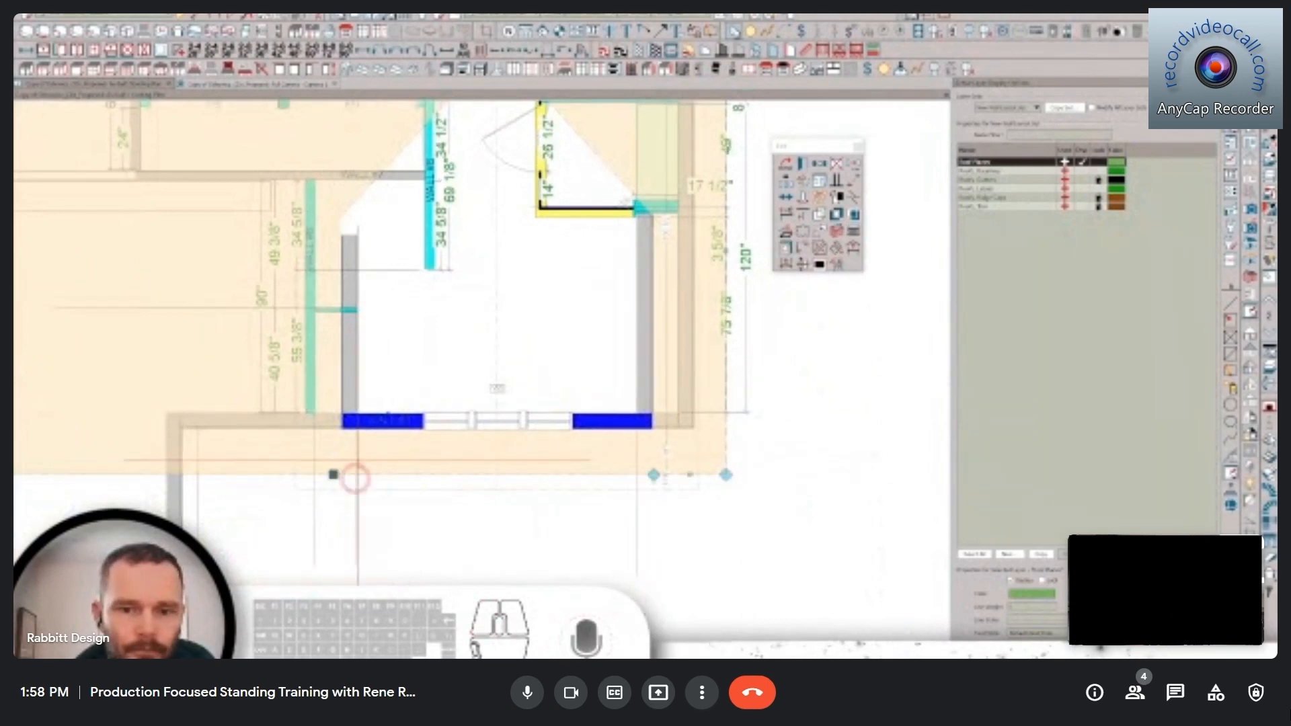
- Pull the front edges of both dormer roof planes back toward the dormer's front wall so they line up
click(408, 485)
drag(408, 485, 397, 458)
click(434, 442)
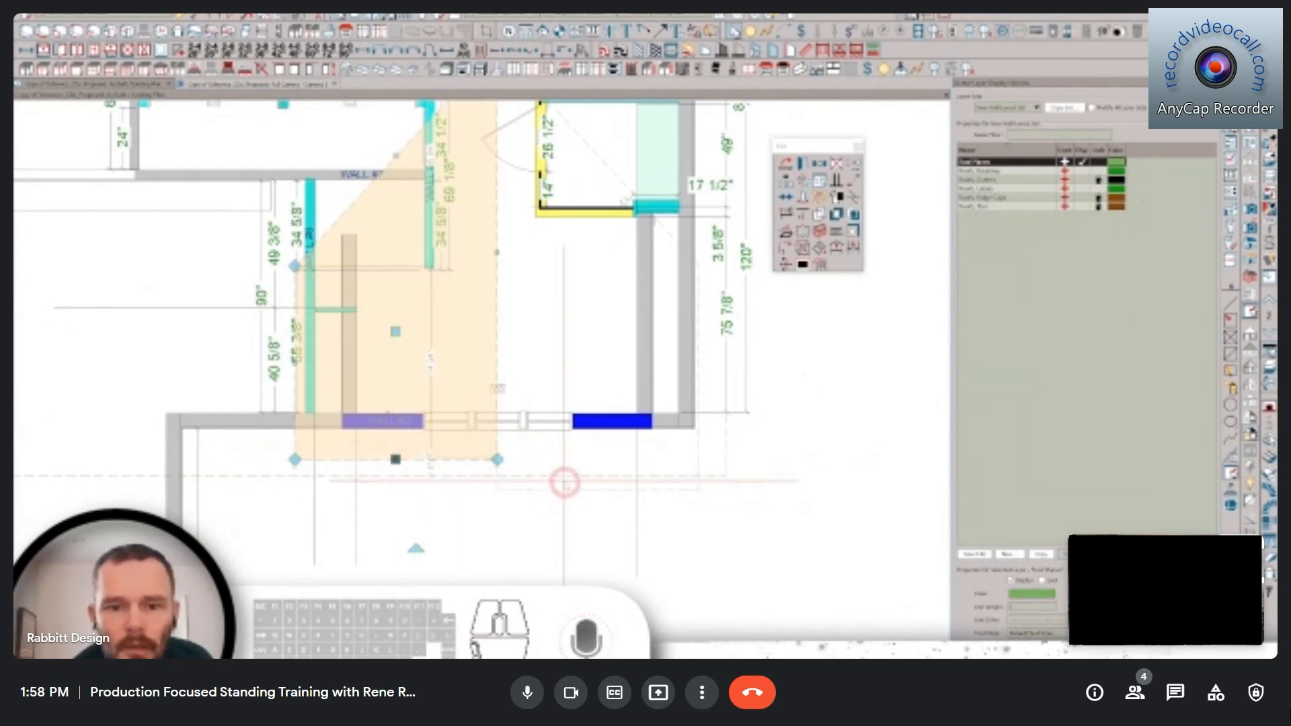
click(568, 490)
drag(568, 489, 503, 460)
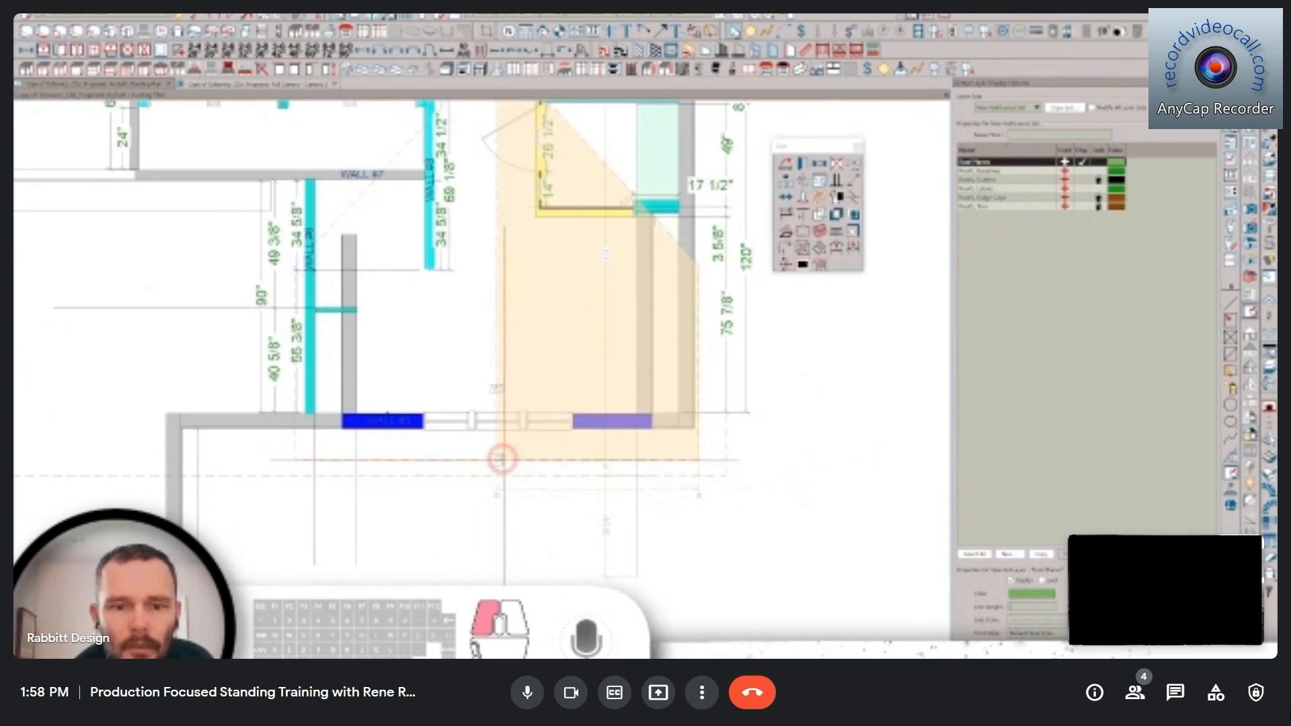
- Return to the camera view, deselect the roof plane and examine the dormer's exterior and roof edges
click(275, 85)
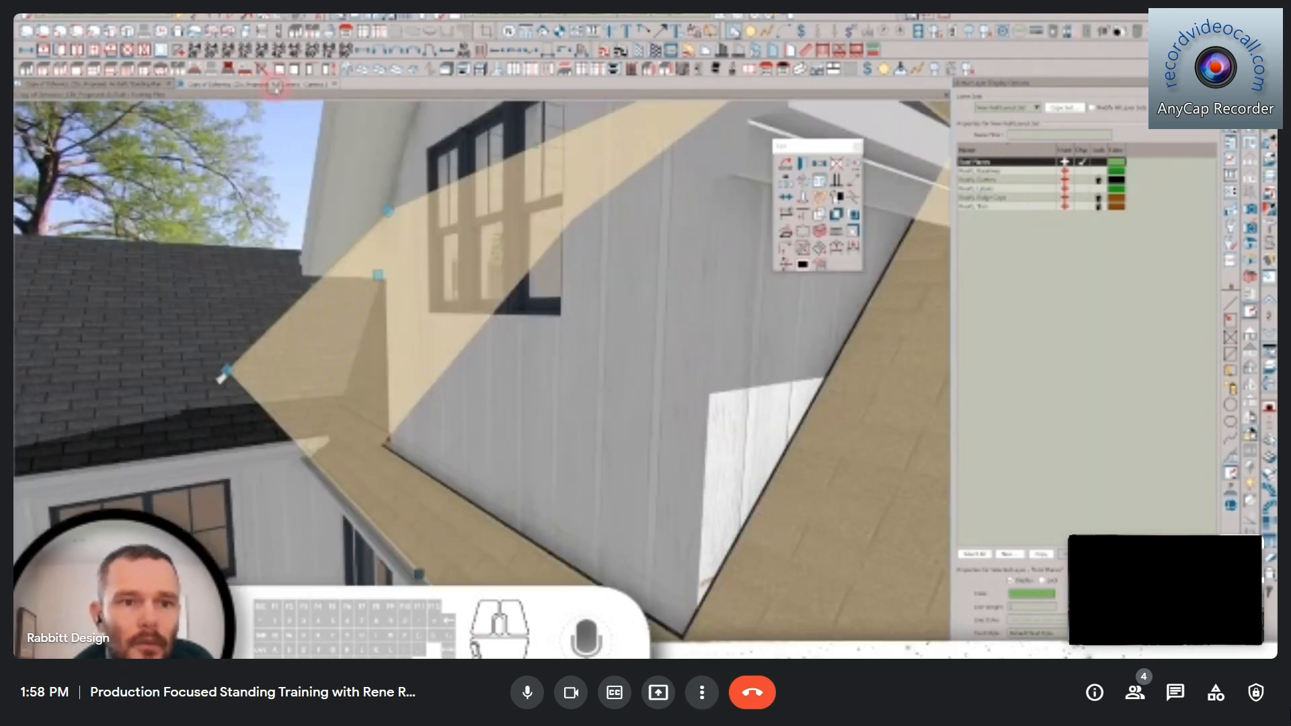
click(397, 198)
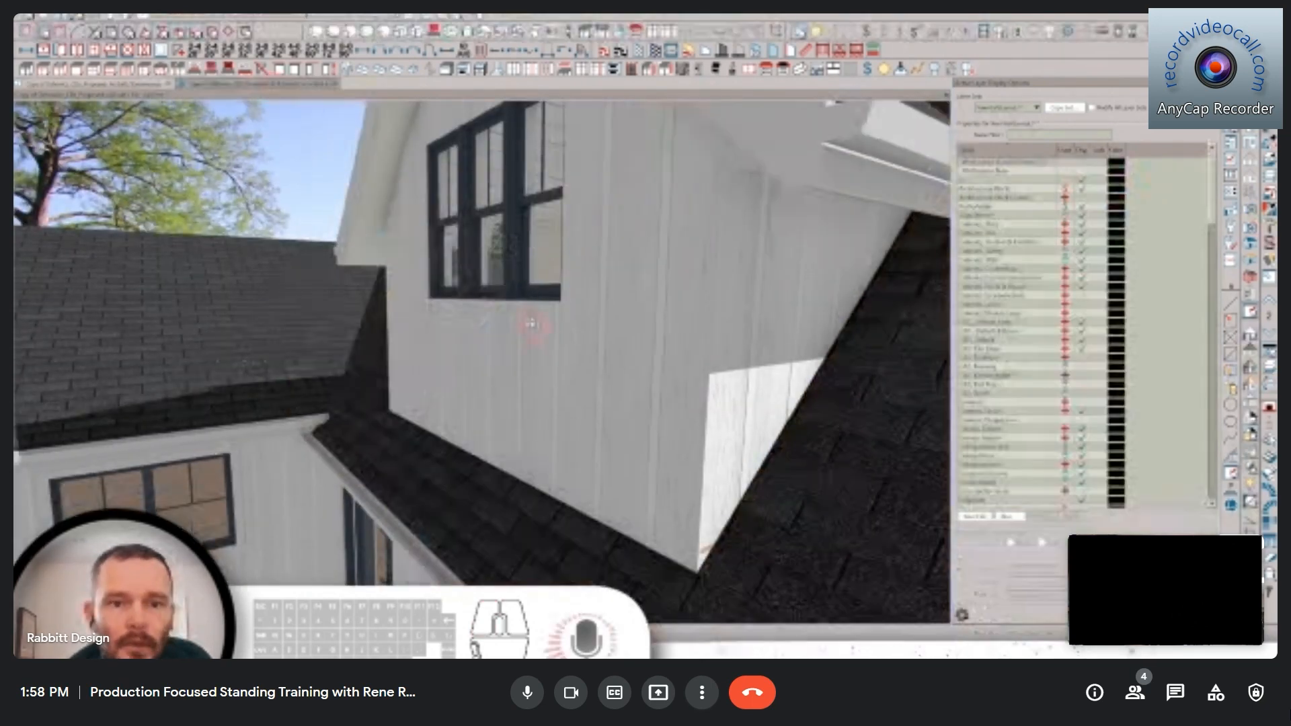
scroll(557, 325, down, 3)
scroll(558, 325, down, 3)
scroll(564, 314, up, 3)
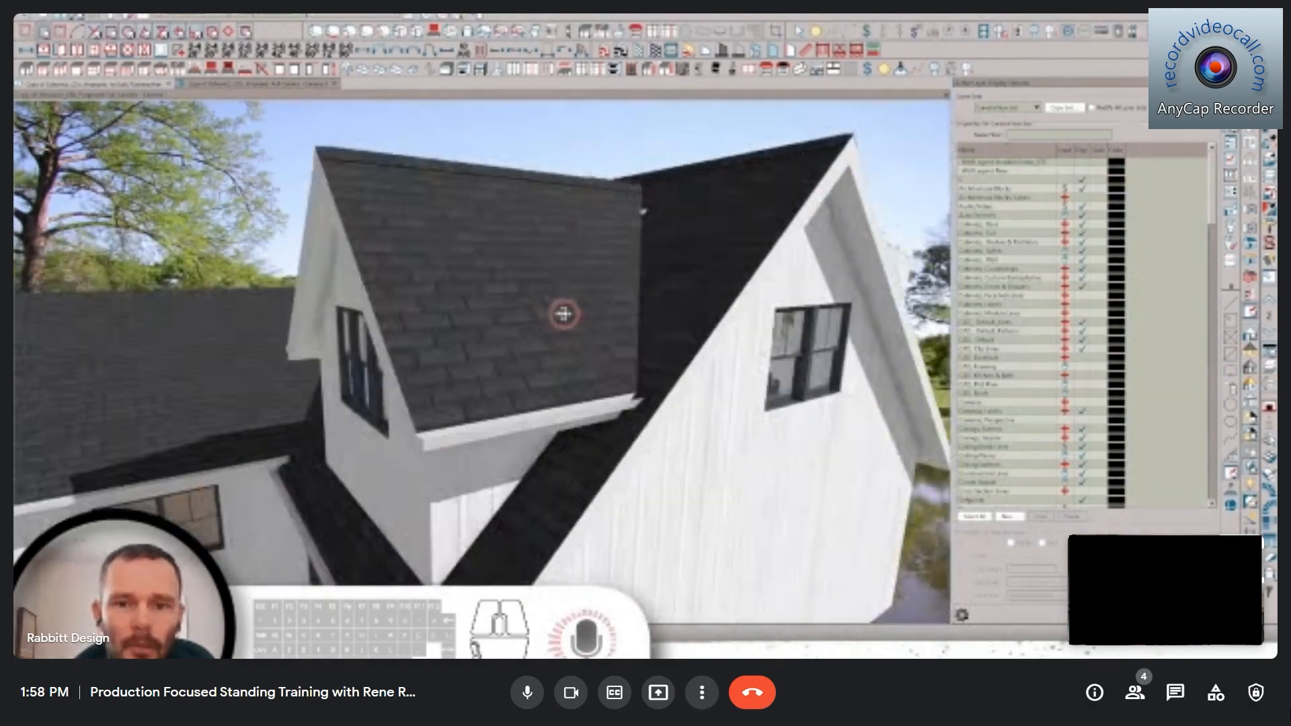
- Select the wall containing the bathroom door and apply its structure settings in the wall specification
scroll(564, 314, up, 5)
click(686, 384)
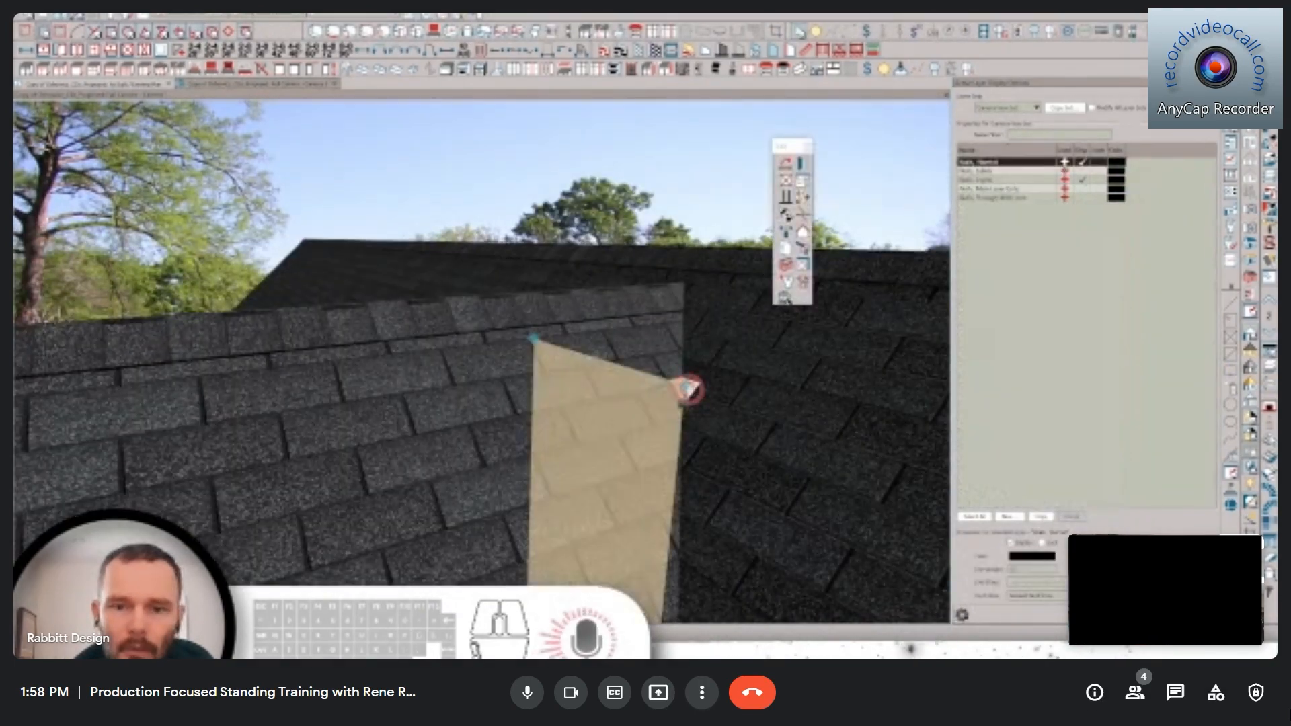
scroll(686, 414, up, 6)
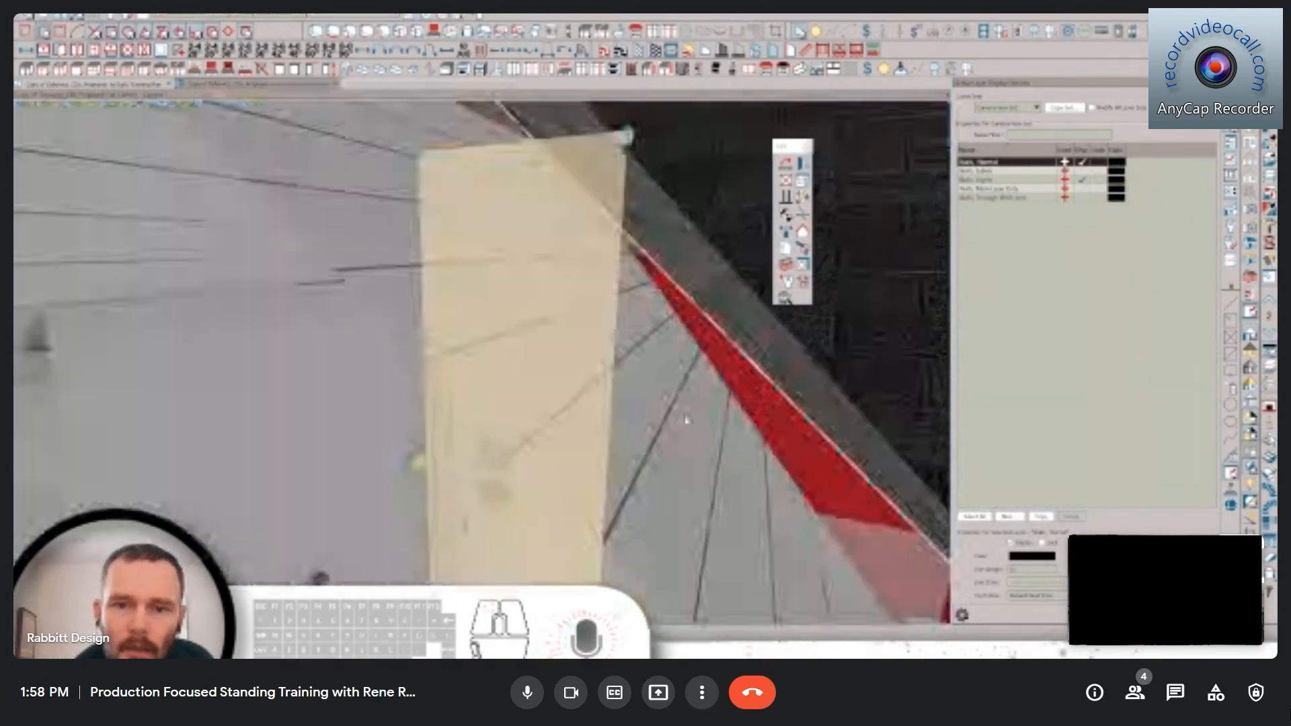
scroll(685, 410, up, 2)
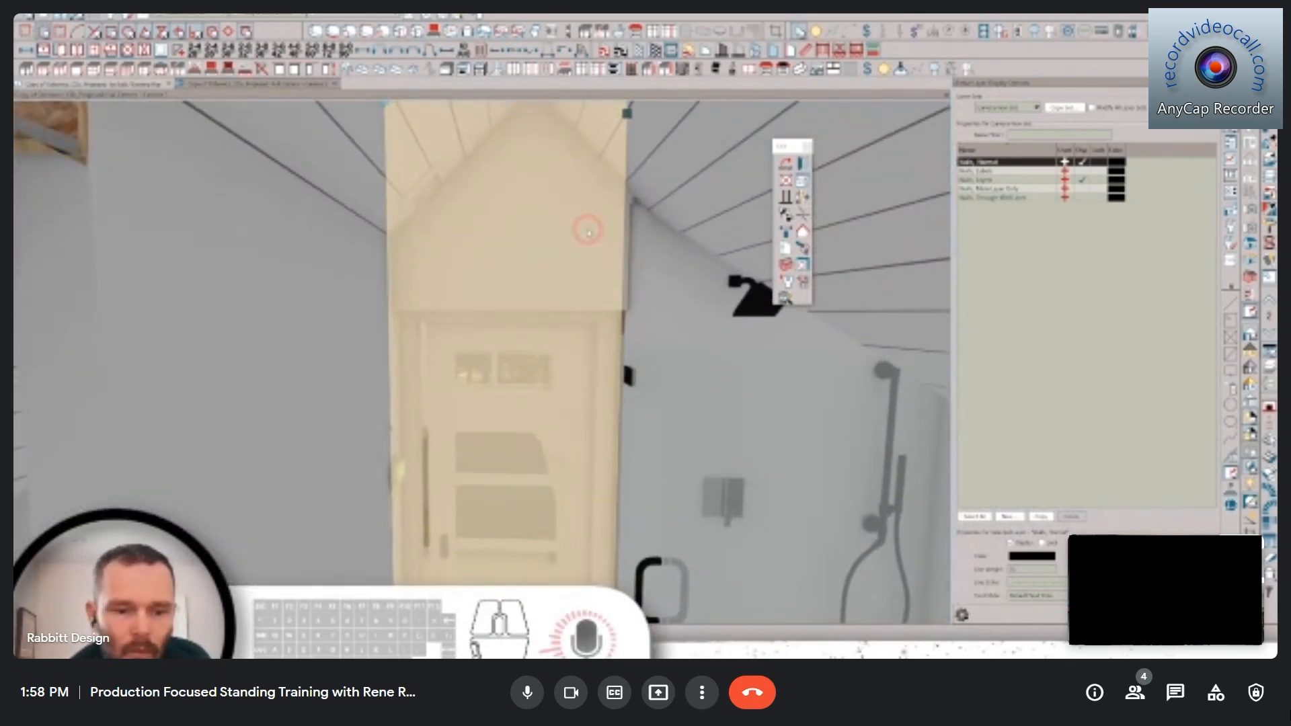
double_click(589, 230)
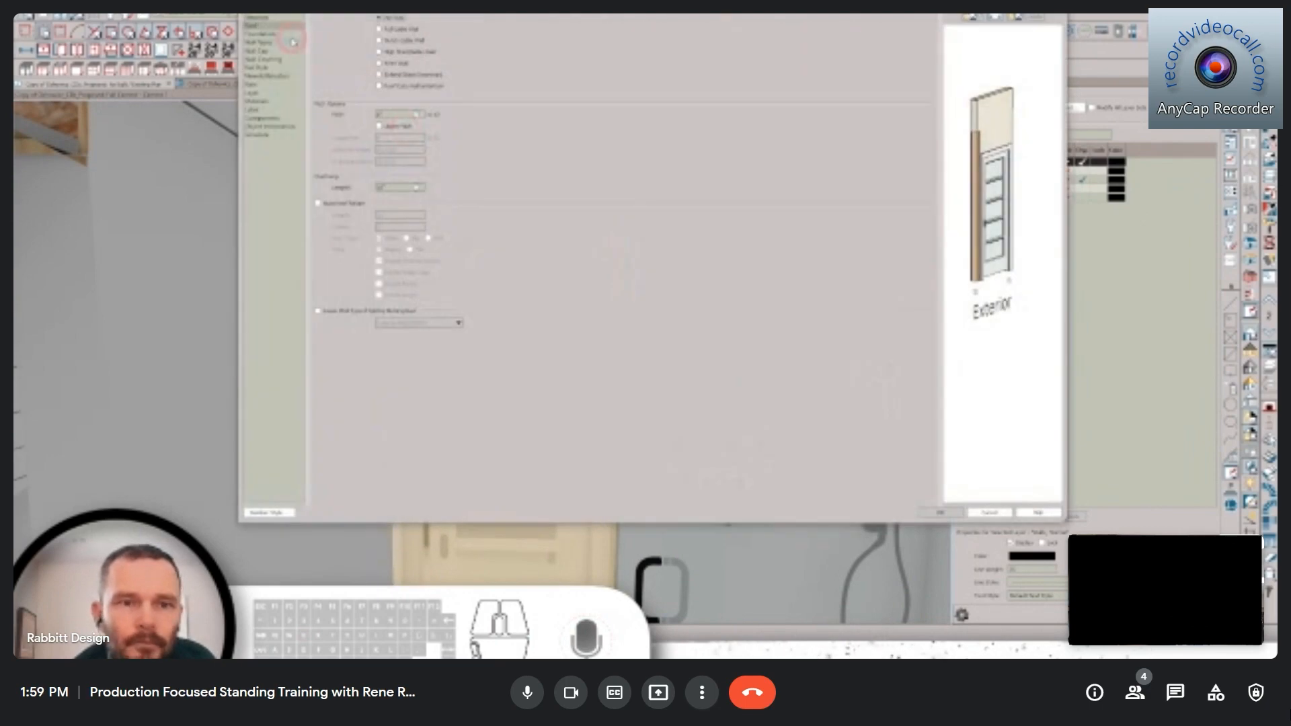
click(266, 19)
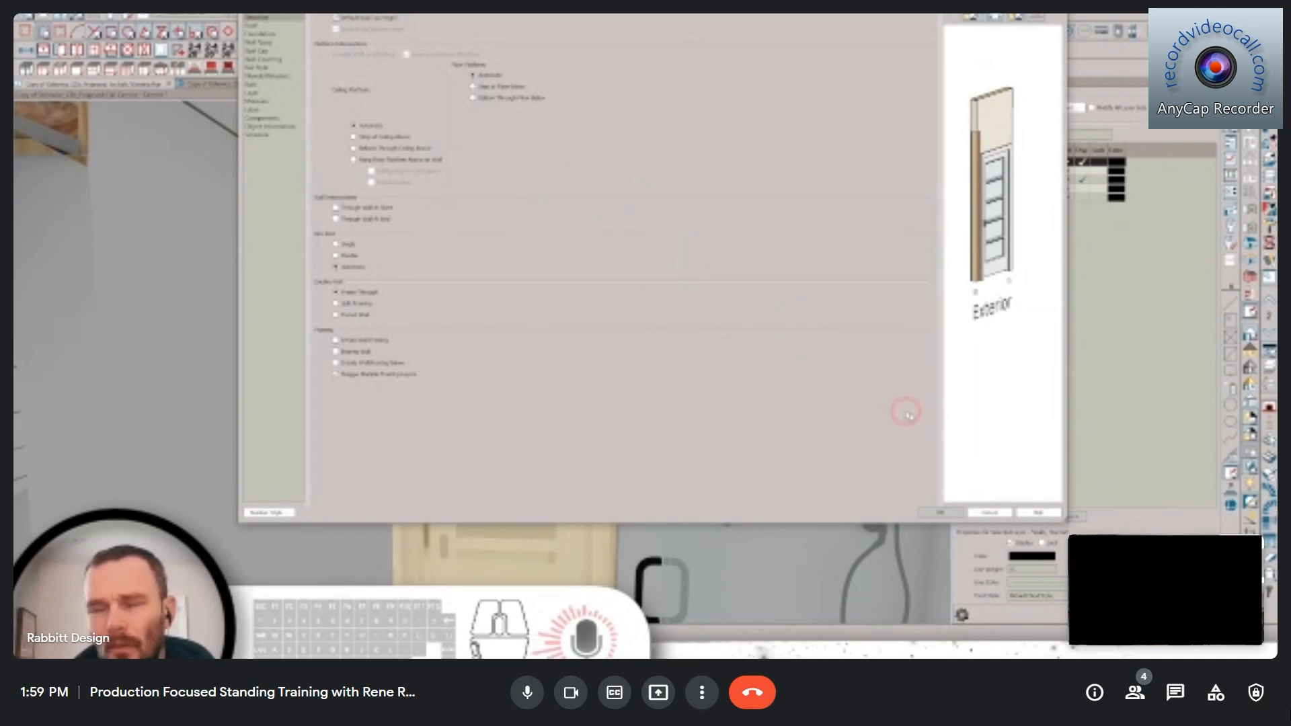
click(948, 512)
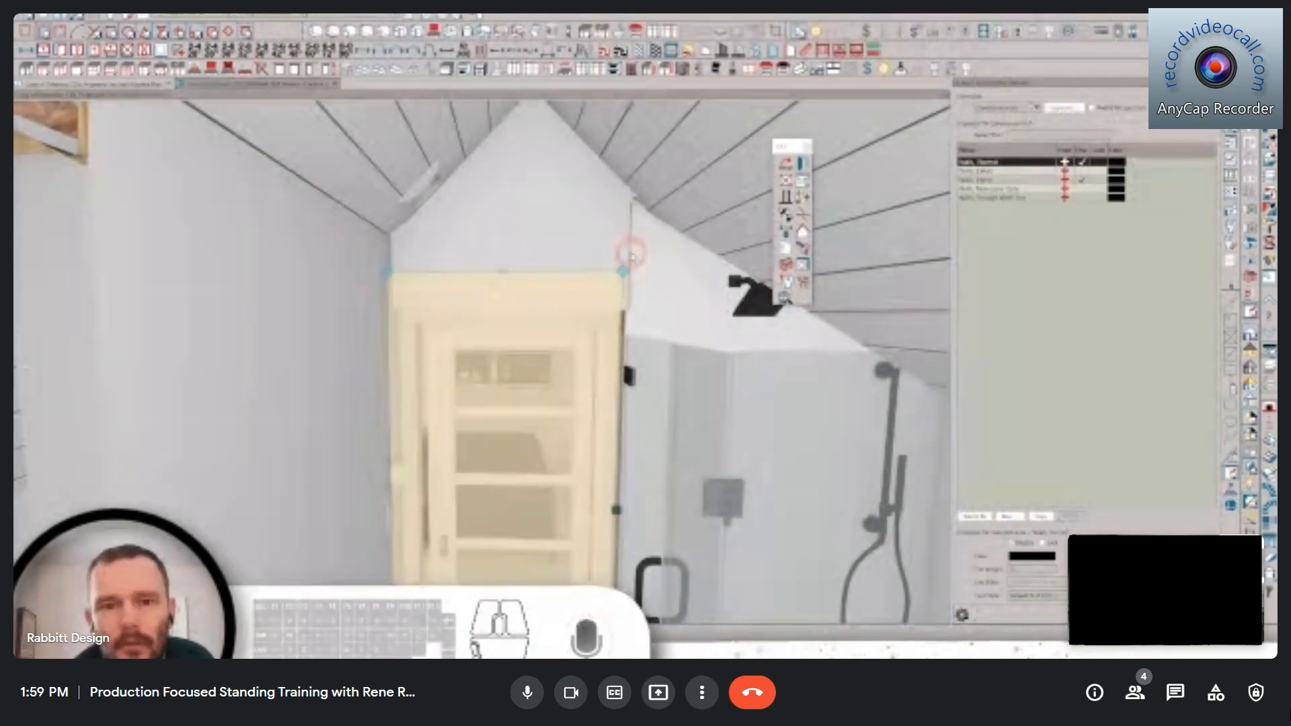
- Select the attic wall above the bathroom door and examine its shape from outside and inside the shower room
middle_drag(632, 255, 619, 228)
click(548, 144)
click(533, 179)
scroll(573, 354, down, 5)
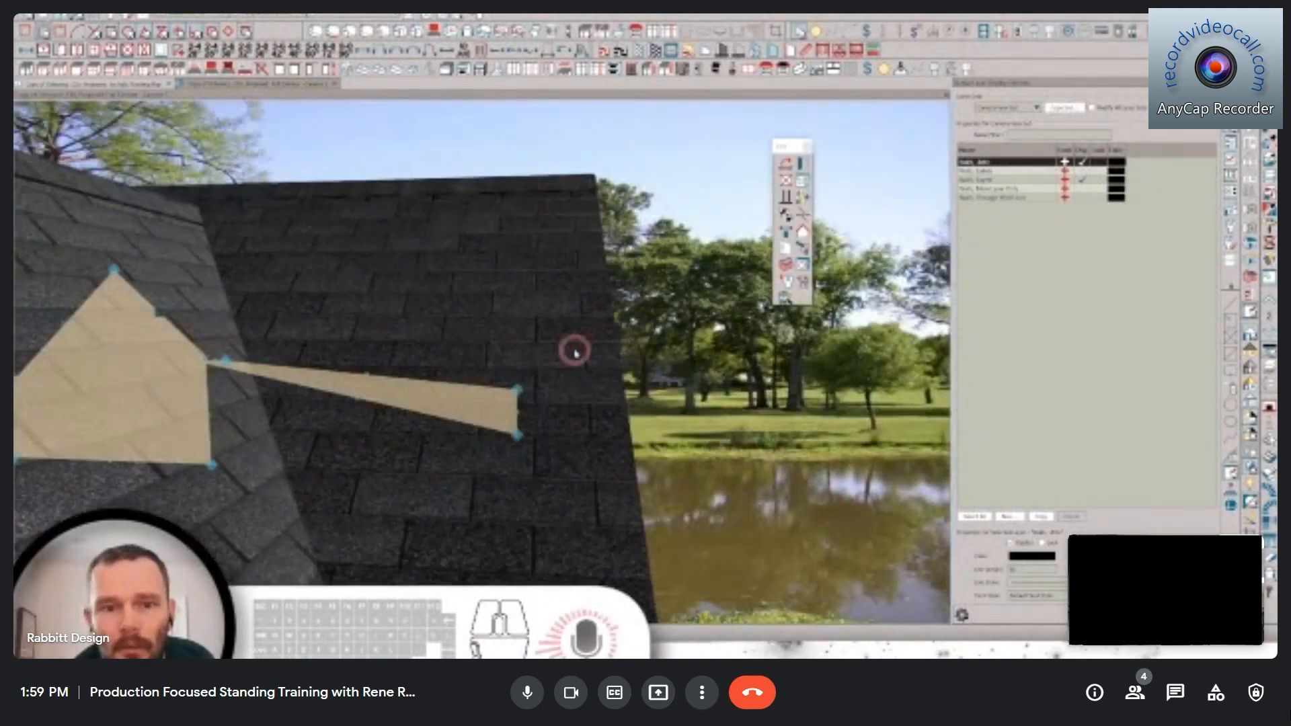
scroll(575, 350, up, 5)
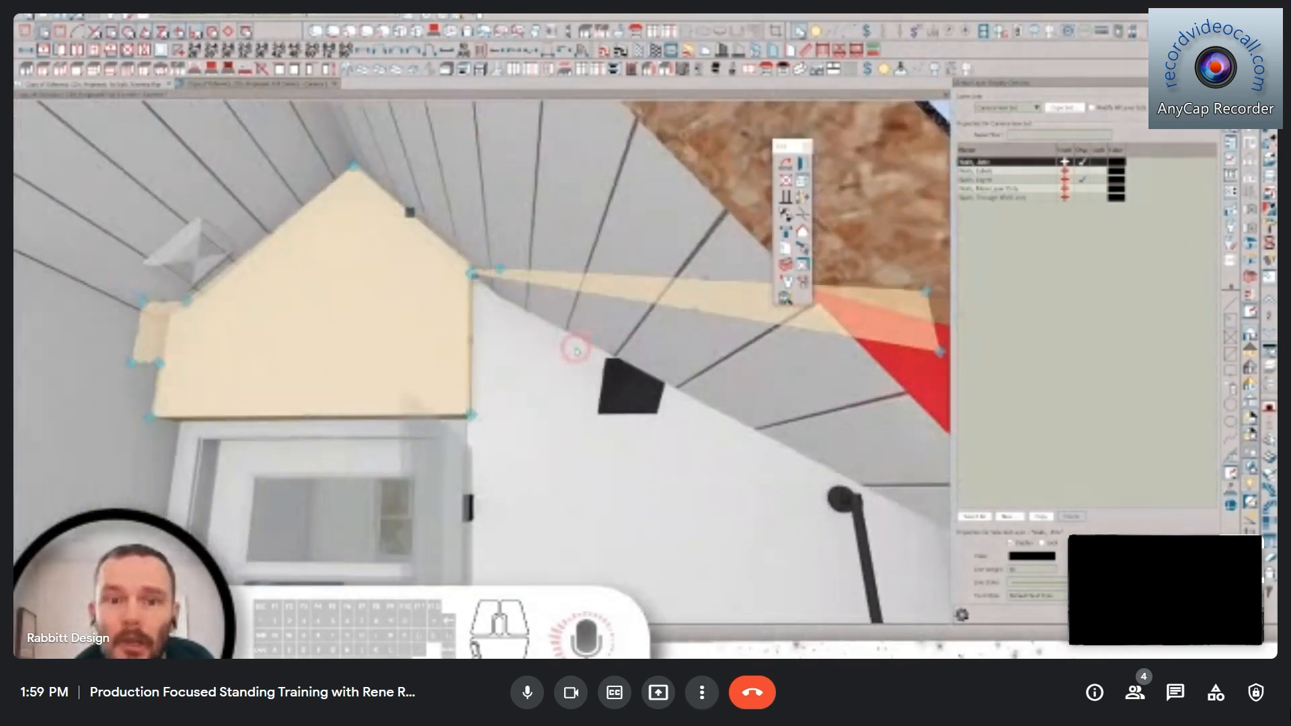
middle_drag(585, 368, 567, 411)
key(Escape)
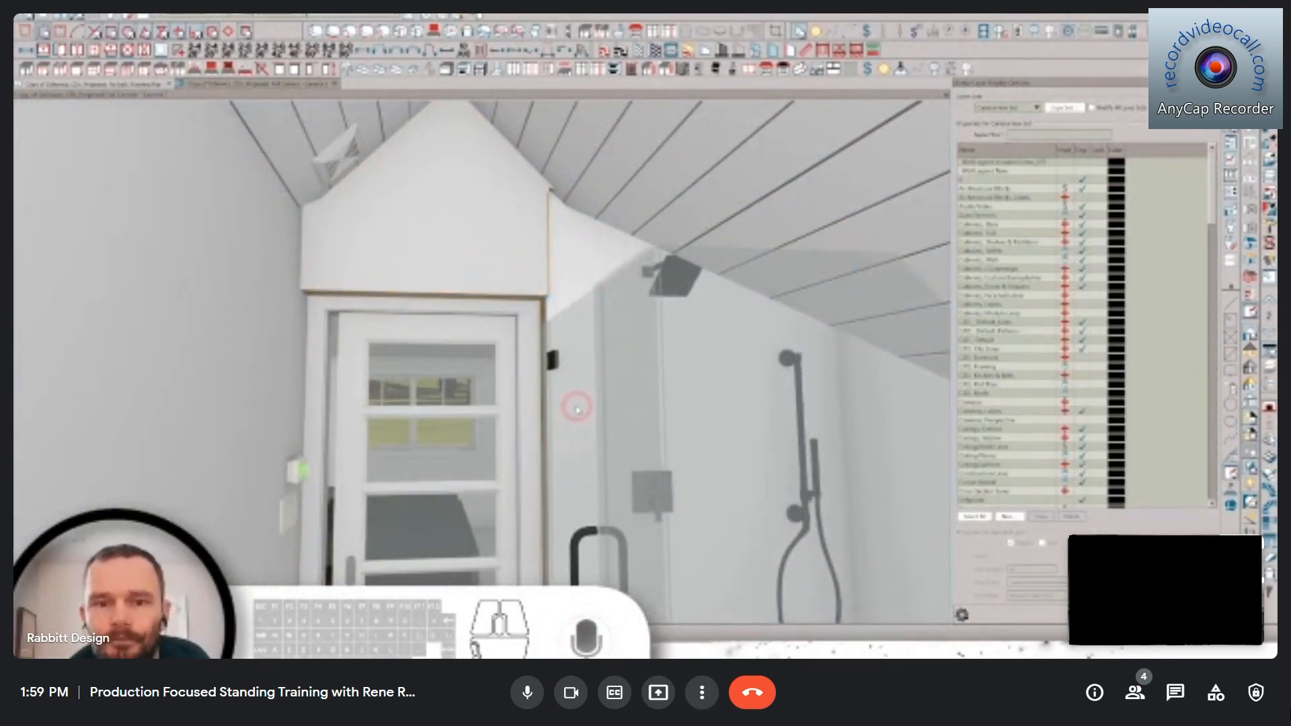
scroll(538, 261, up, 5)
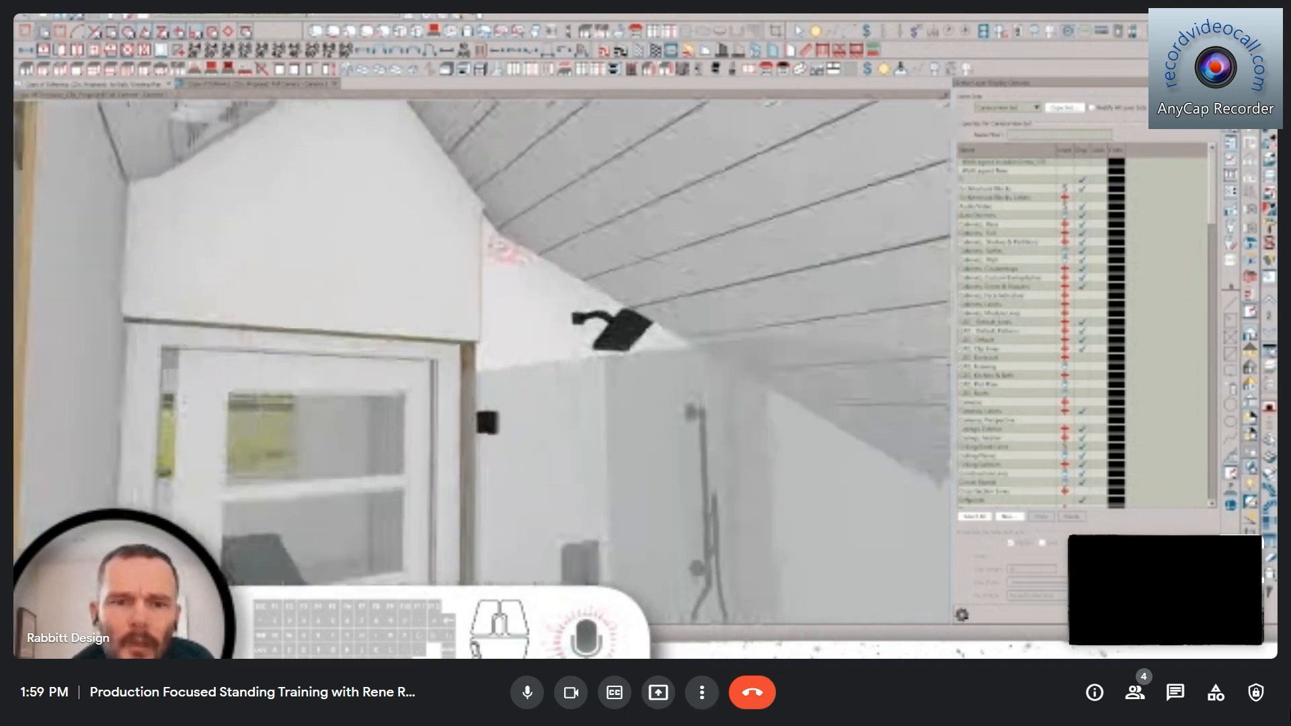
- Select the wall above the bathroom door in the camera view and examine its corner beside the shower
scroll(495, 274, up, 4)
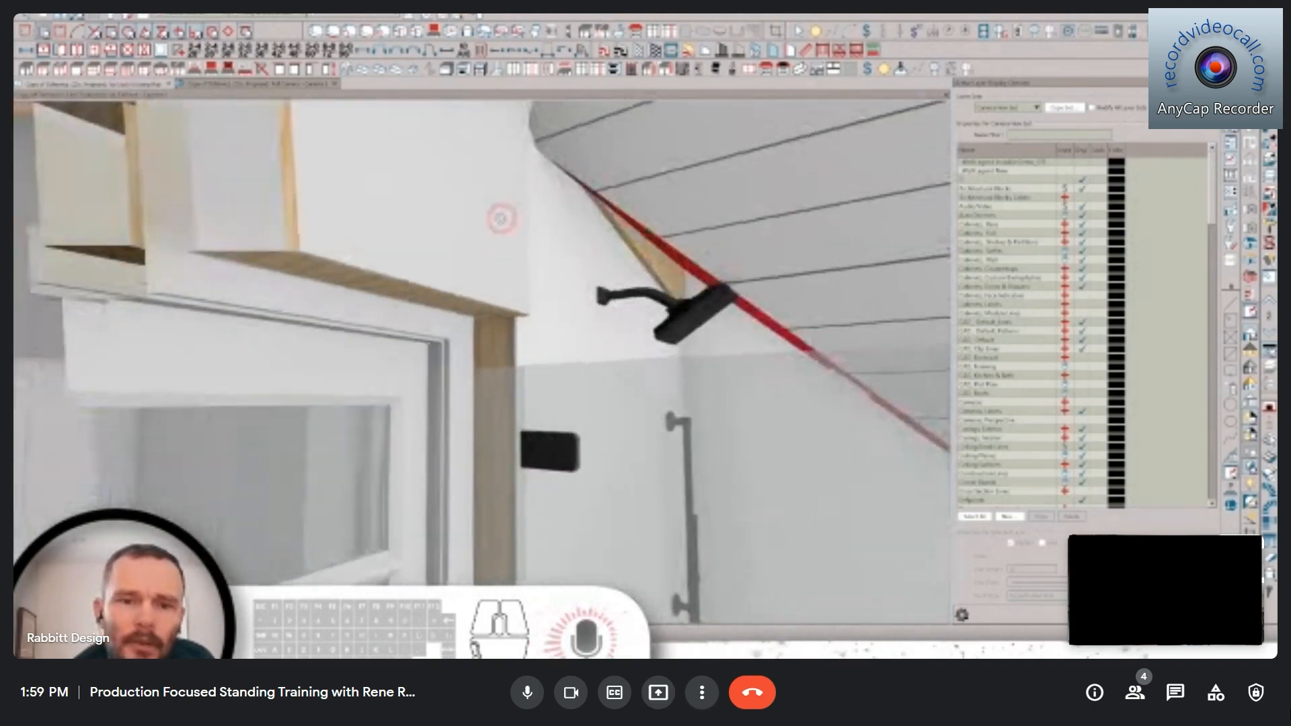
click(499, 214)
middle_drag(513, 230, 632, 323)
- Switch to the floor plan and examine the pocket door D1 wall, Wall #1 and the junction between them
click(113, 85)
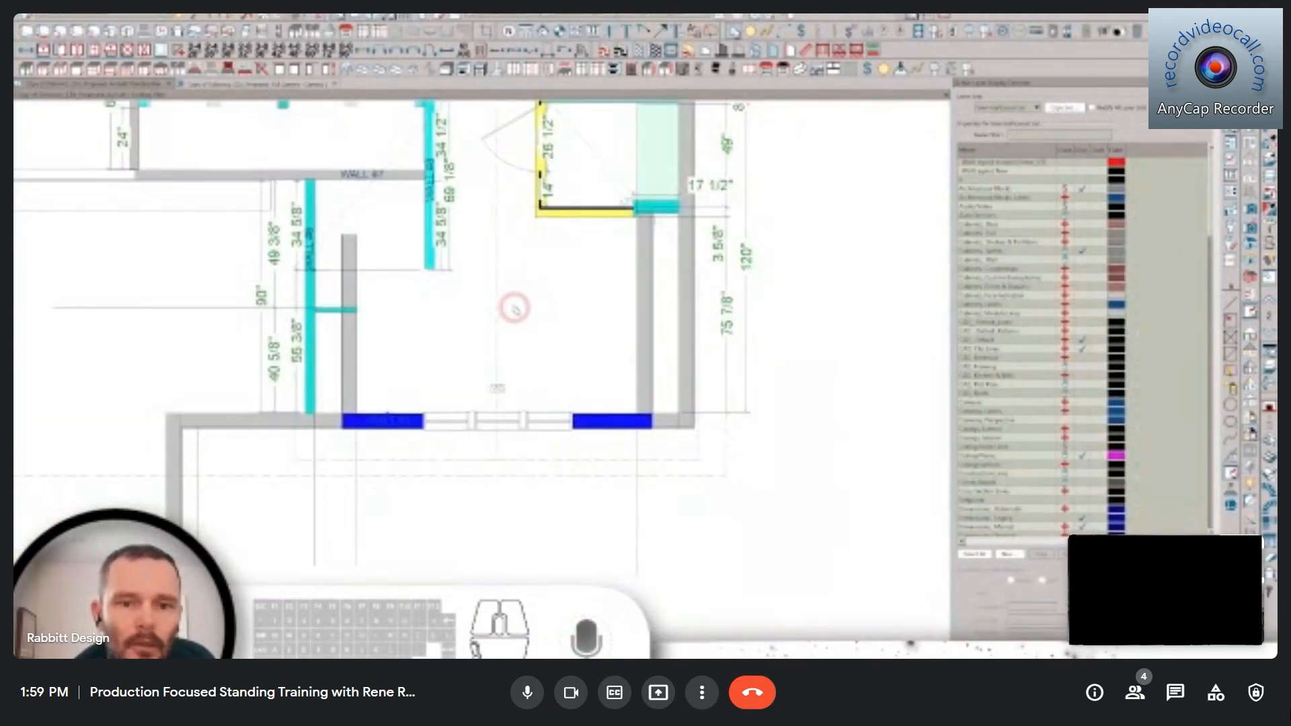
scroll(533, 332, up, 3)
scroll(511, 334, up, 4)
click(524, 372)
scroll(497, 338, up, 1)
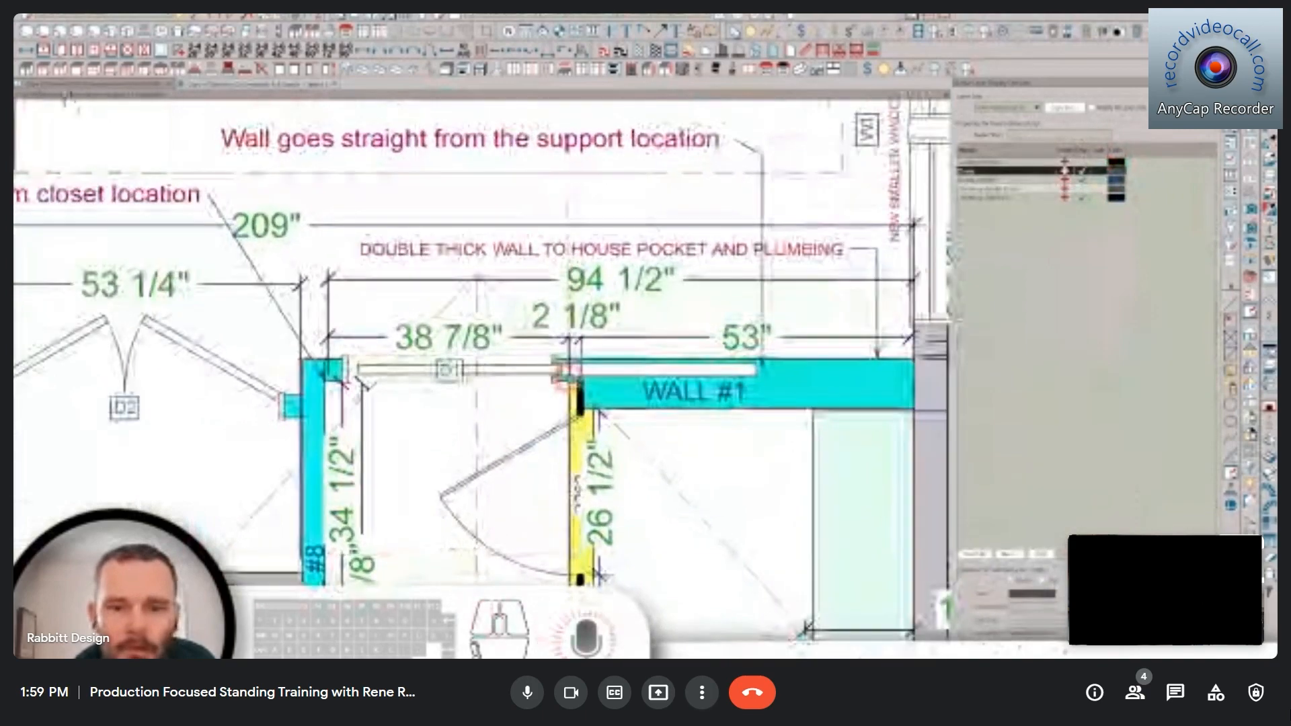
click(577, 370)
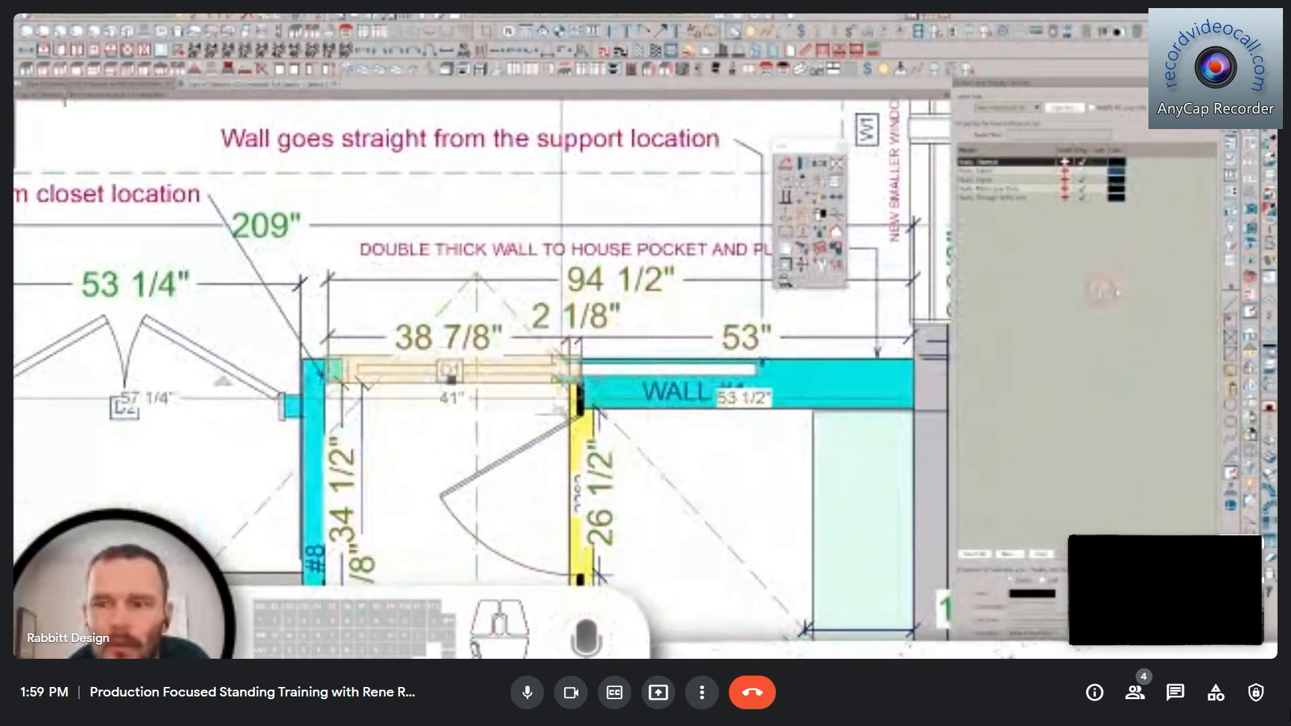
scroll(677, 341, up, 3)
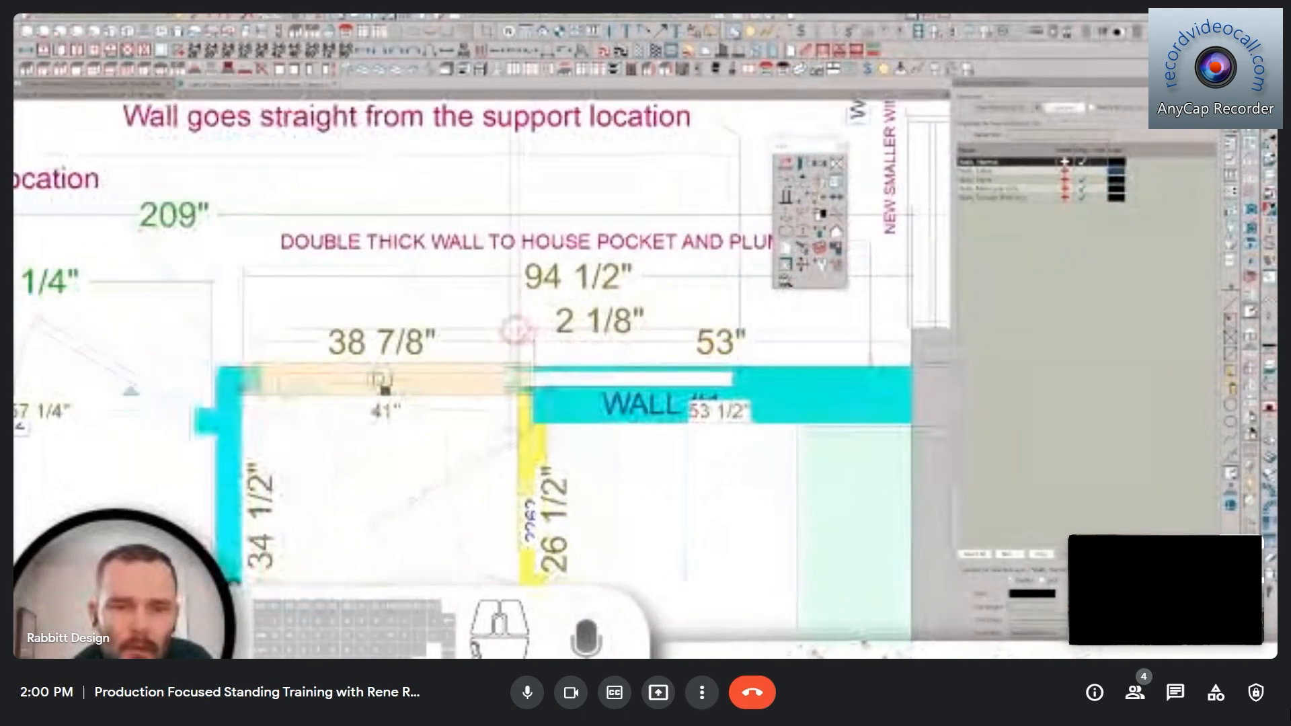
scroll(515, 330, up, 3)
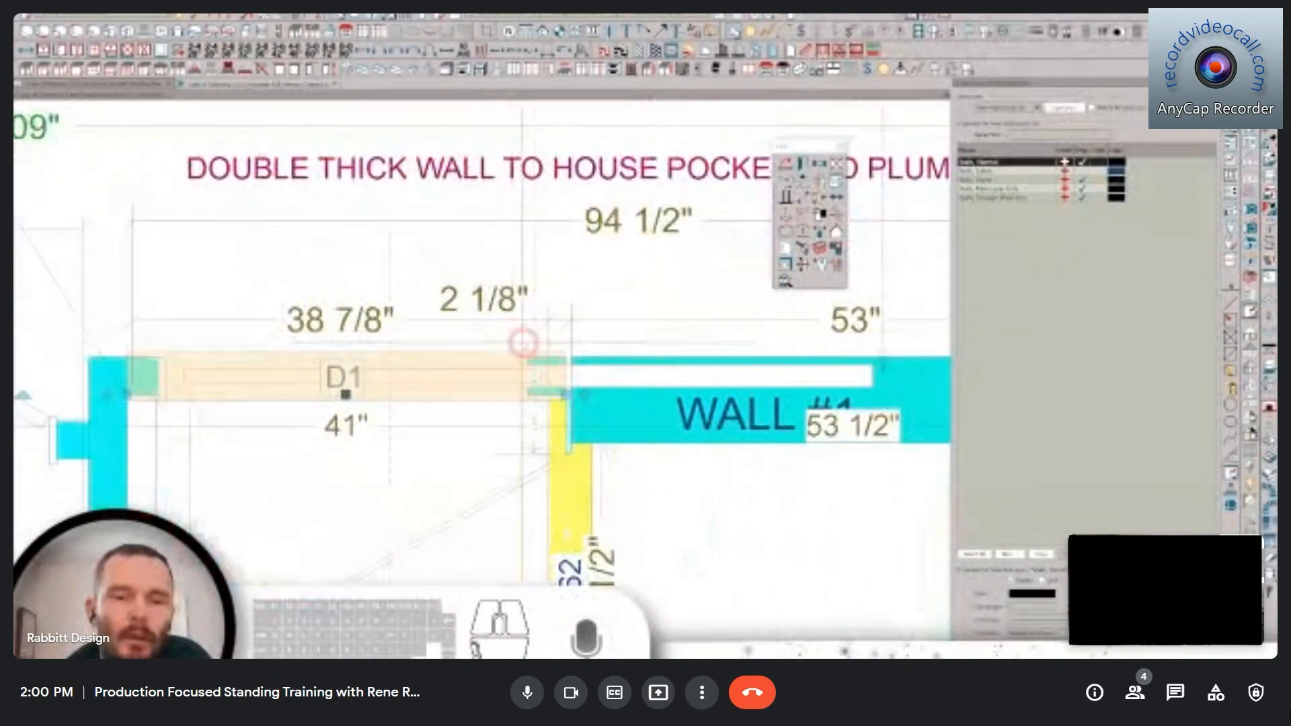
key(Escape)
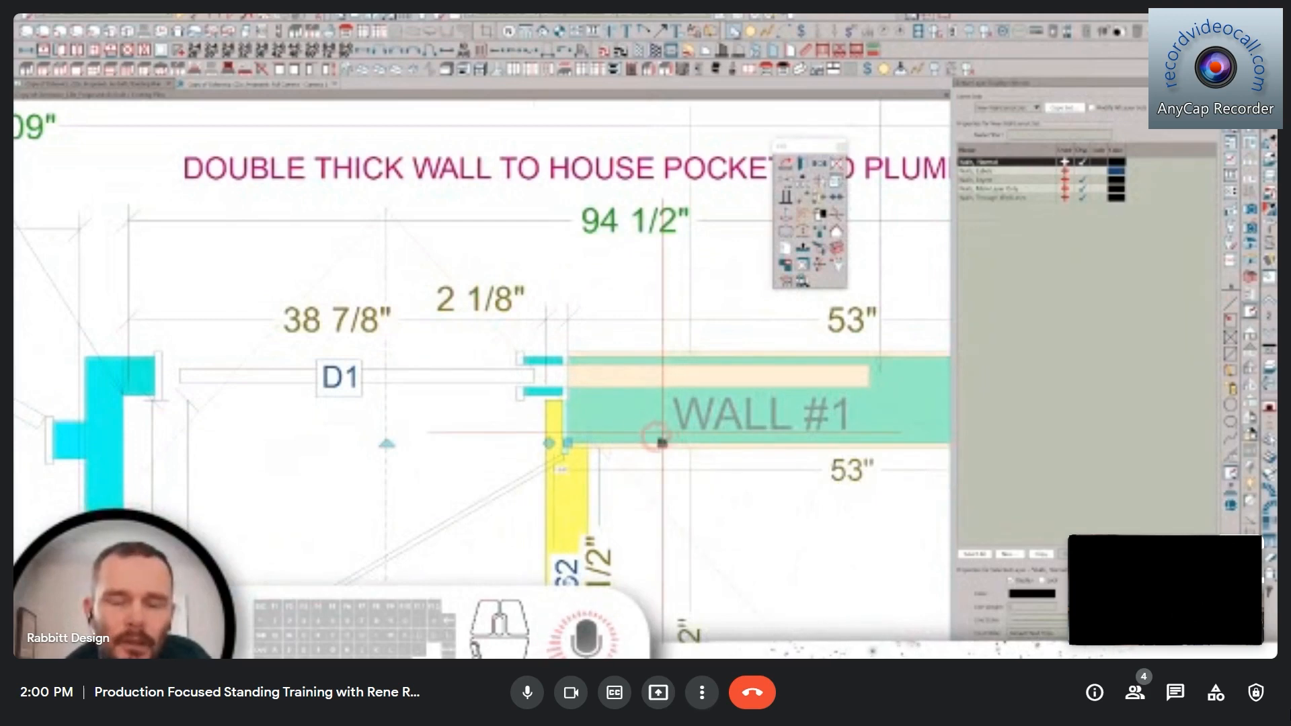
click(484, 427)
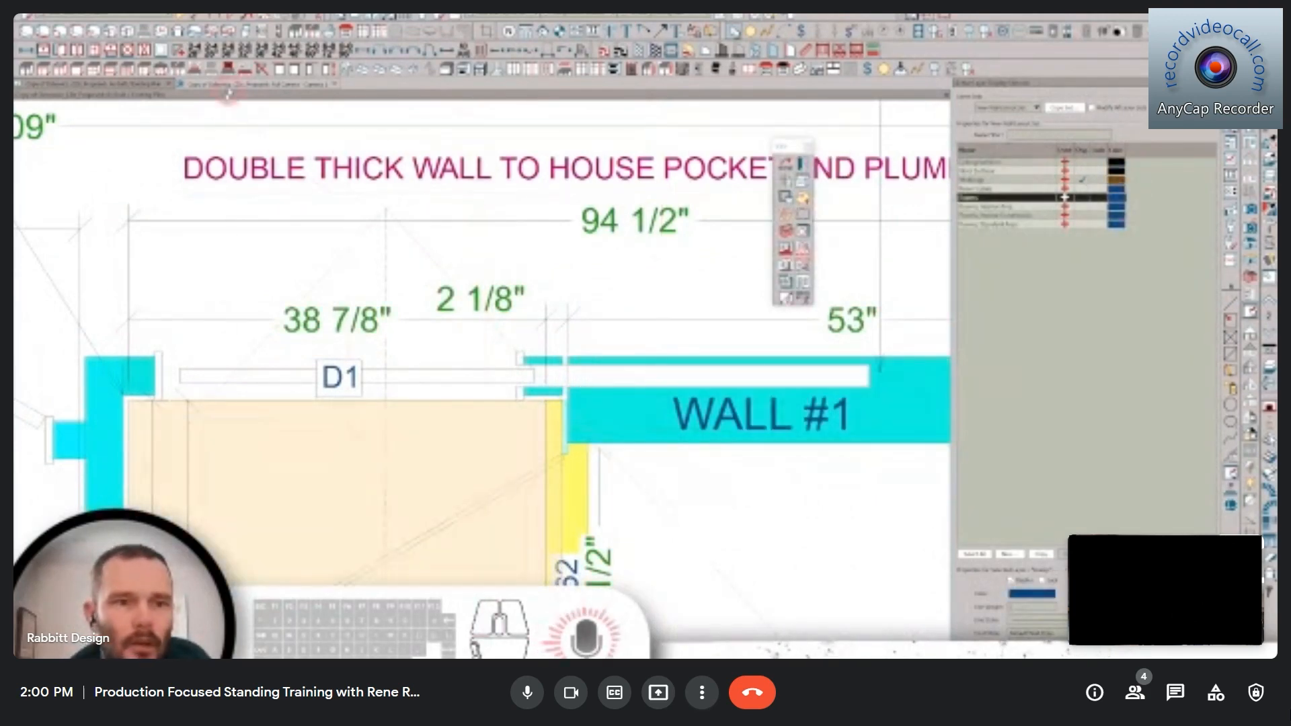
- Delete the attic wall above the bathroom door in the camera view and examine the area around the door and shower
click(240, 86)
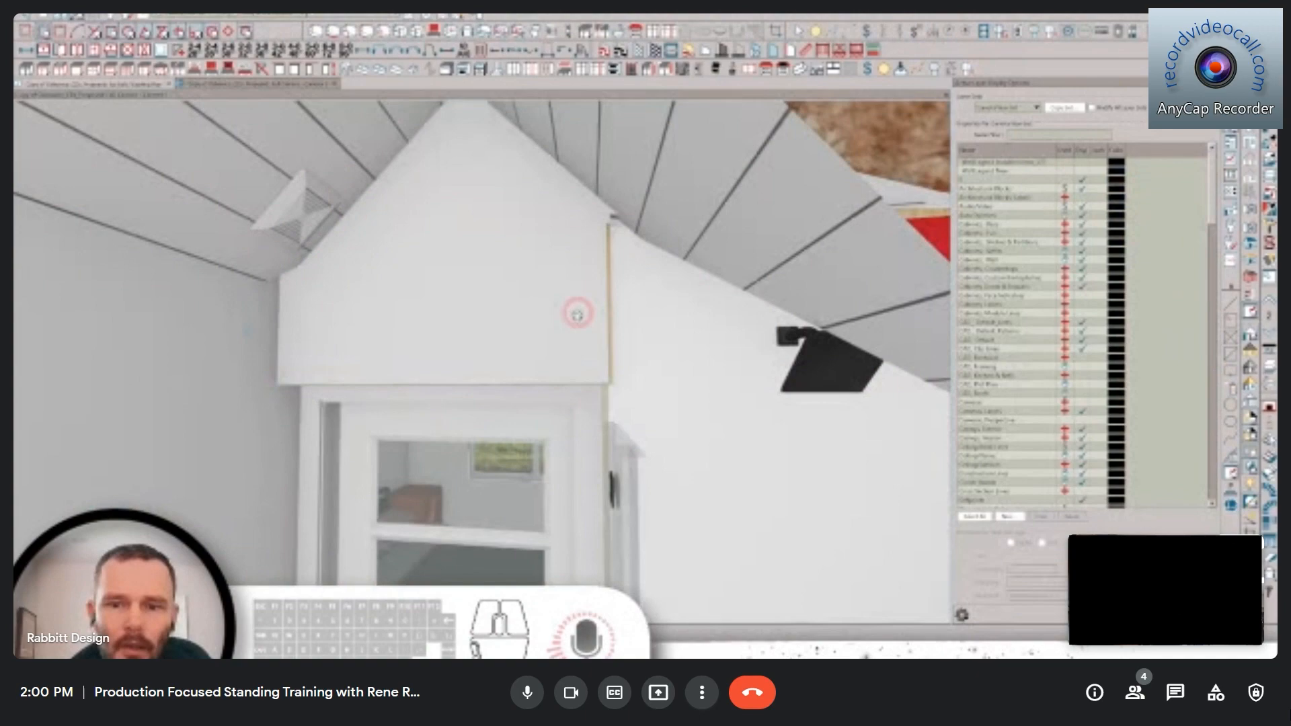
middle_drag(577, 314, 431, 255)
click(430, 255)
key(Delete)
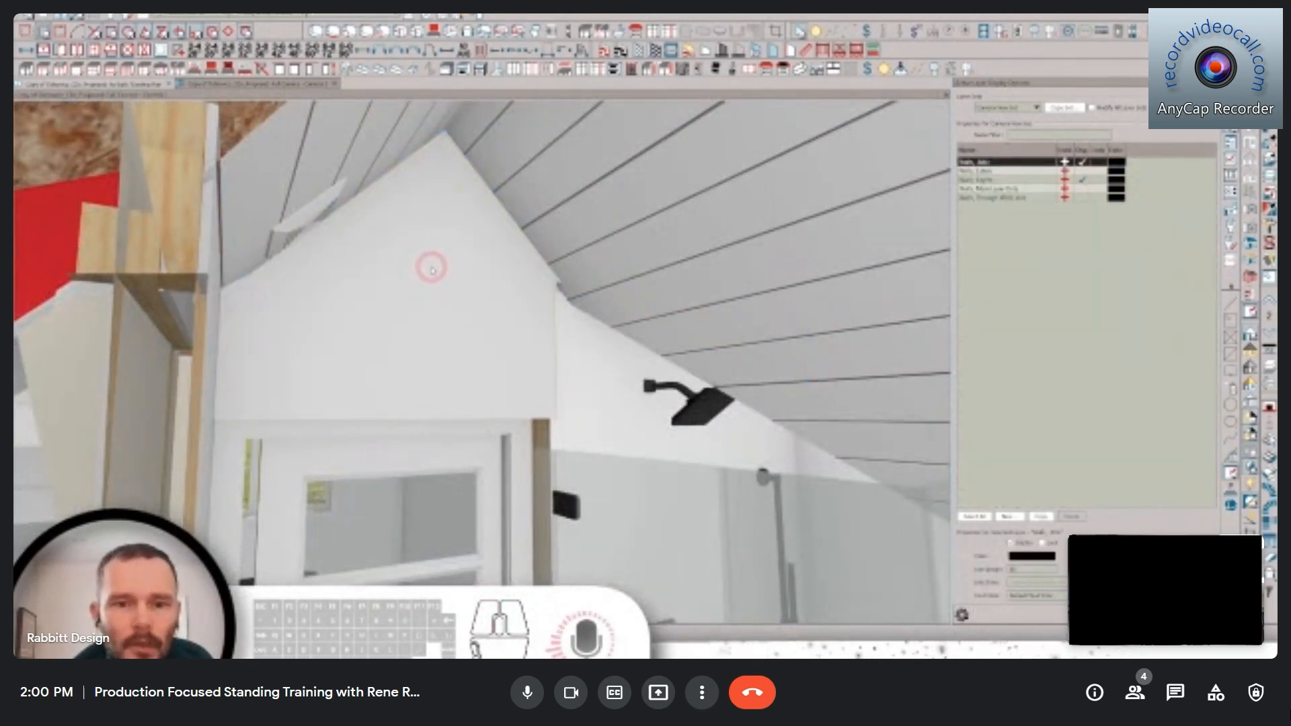
middle_drag(416, 264, 441, 363)
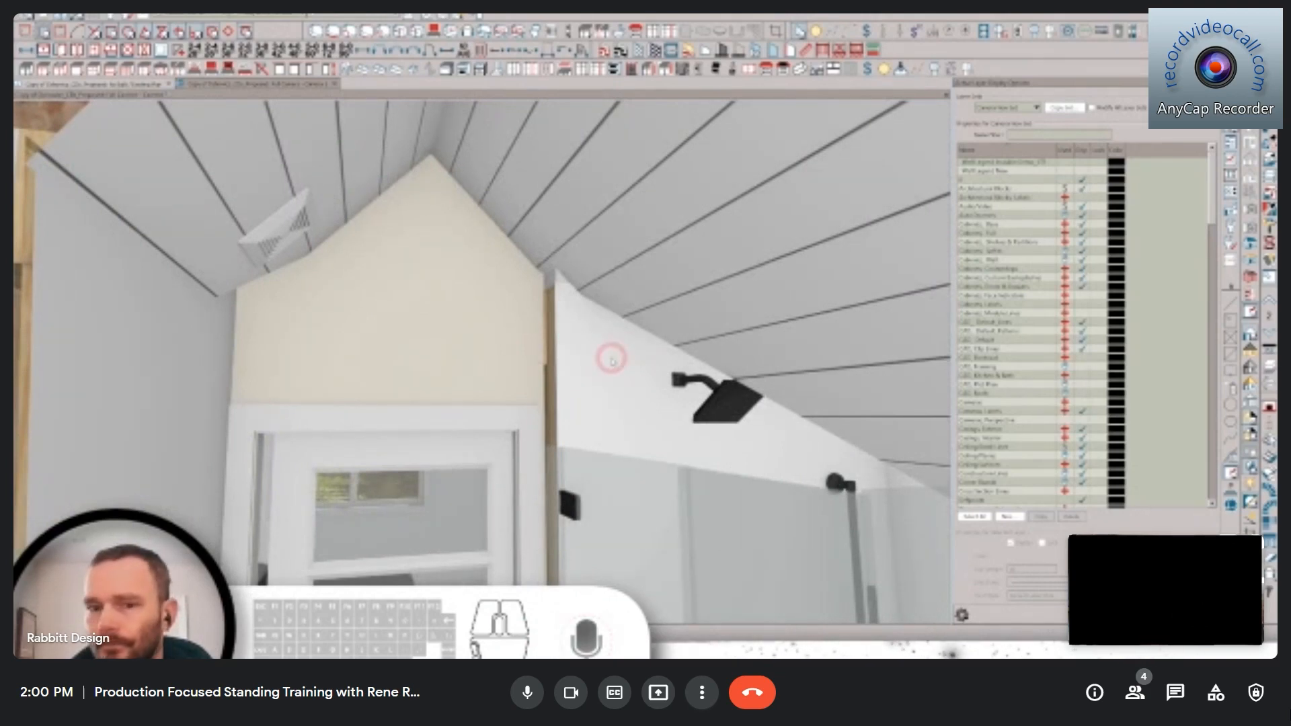
scroll(609, 358, down, 5)
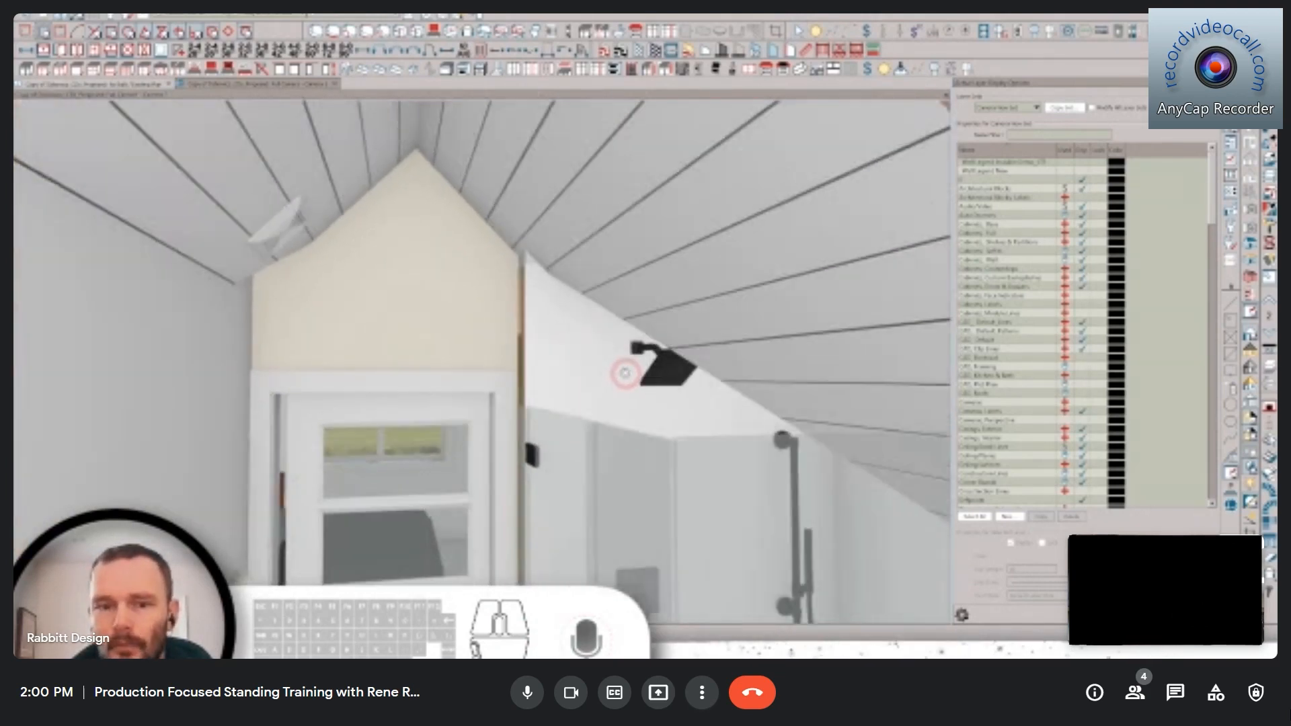
scroll(624, 373, down, 5)
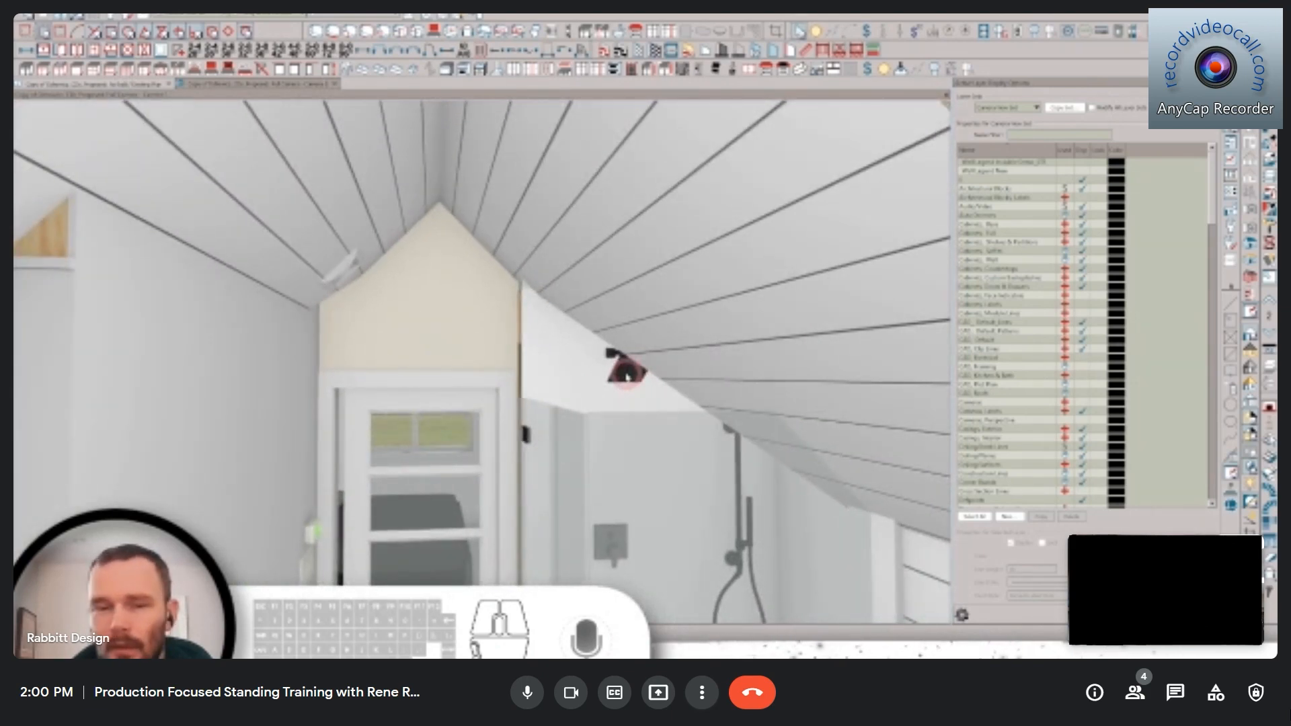
middle_drag(627, 377, 628, 362)
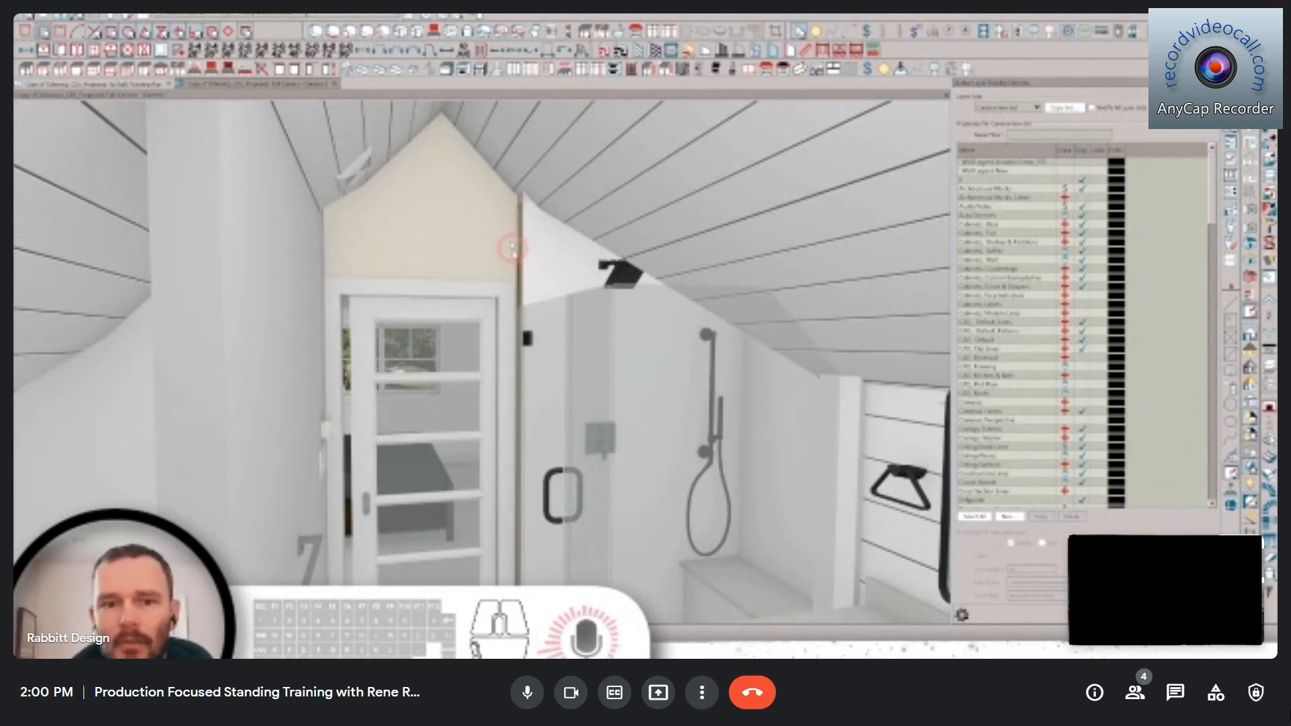
- Try to reshape the end of Wall #1 beside the pocket door in the floor plan, and undo the change
click(116, 84)
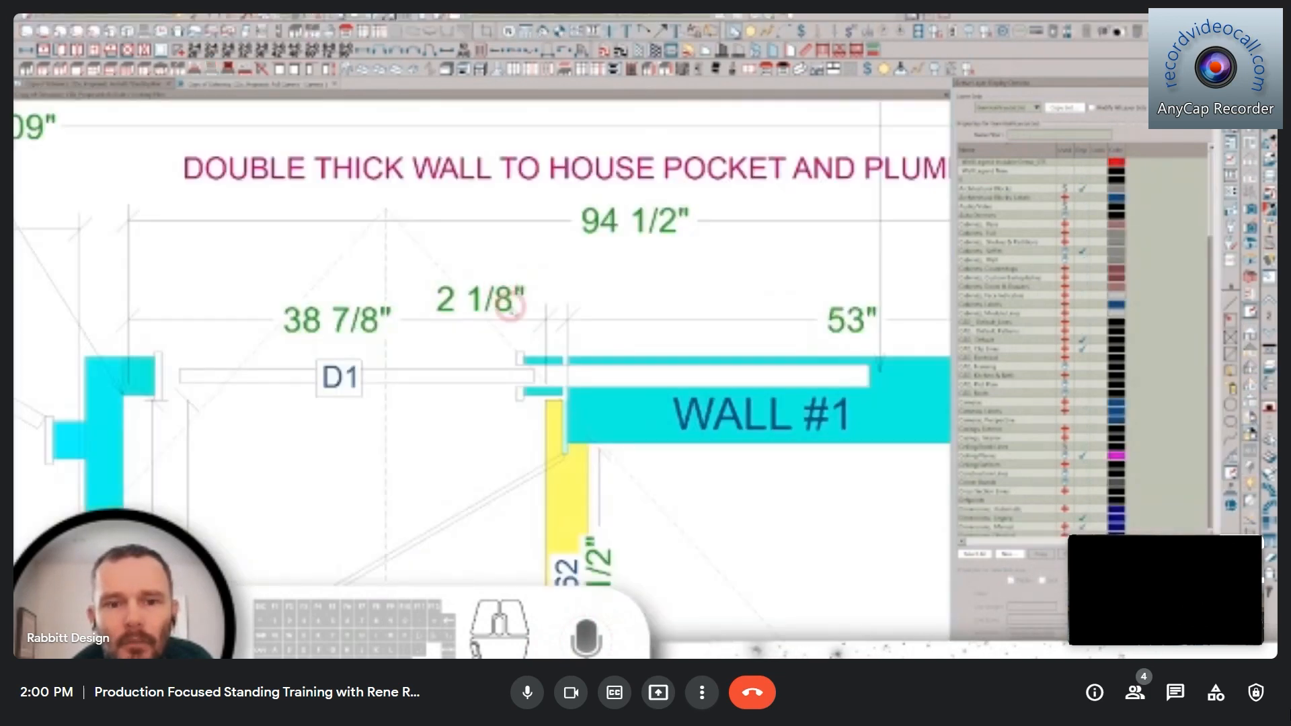
click(597, 433)
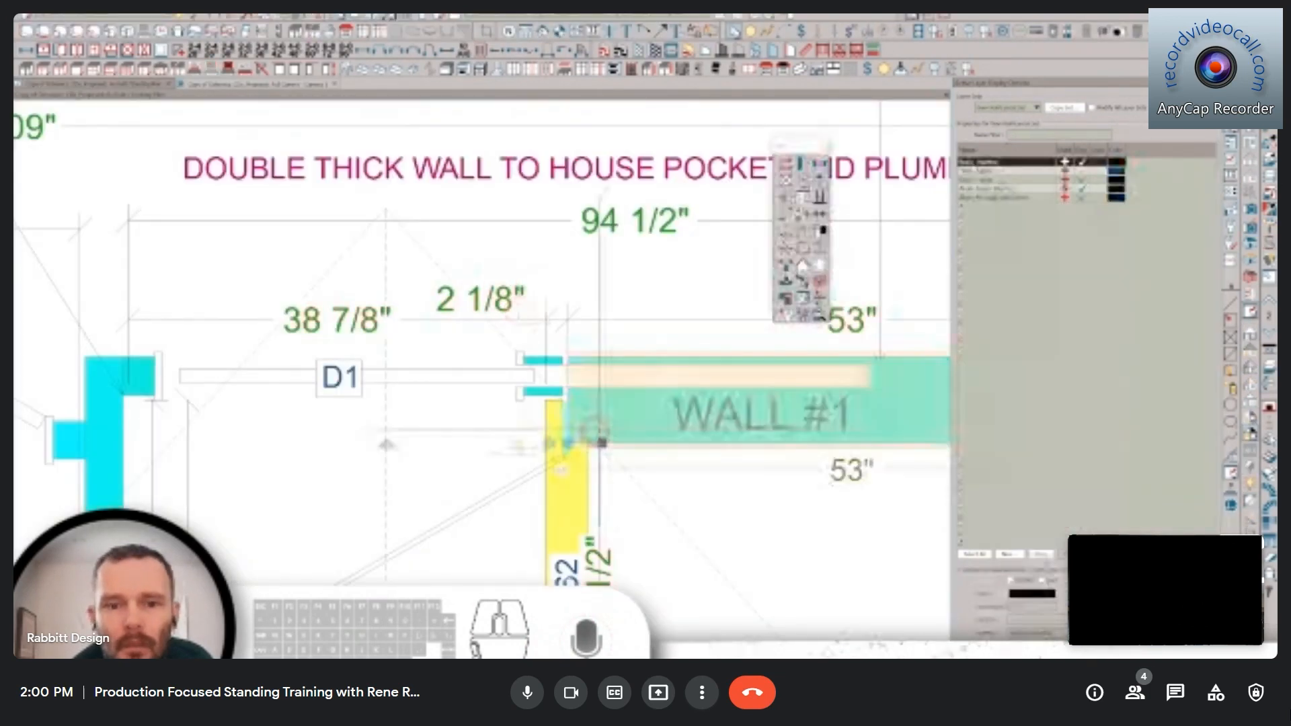
drag(554, 441, 577, 320)
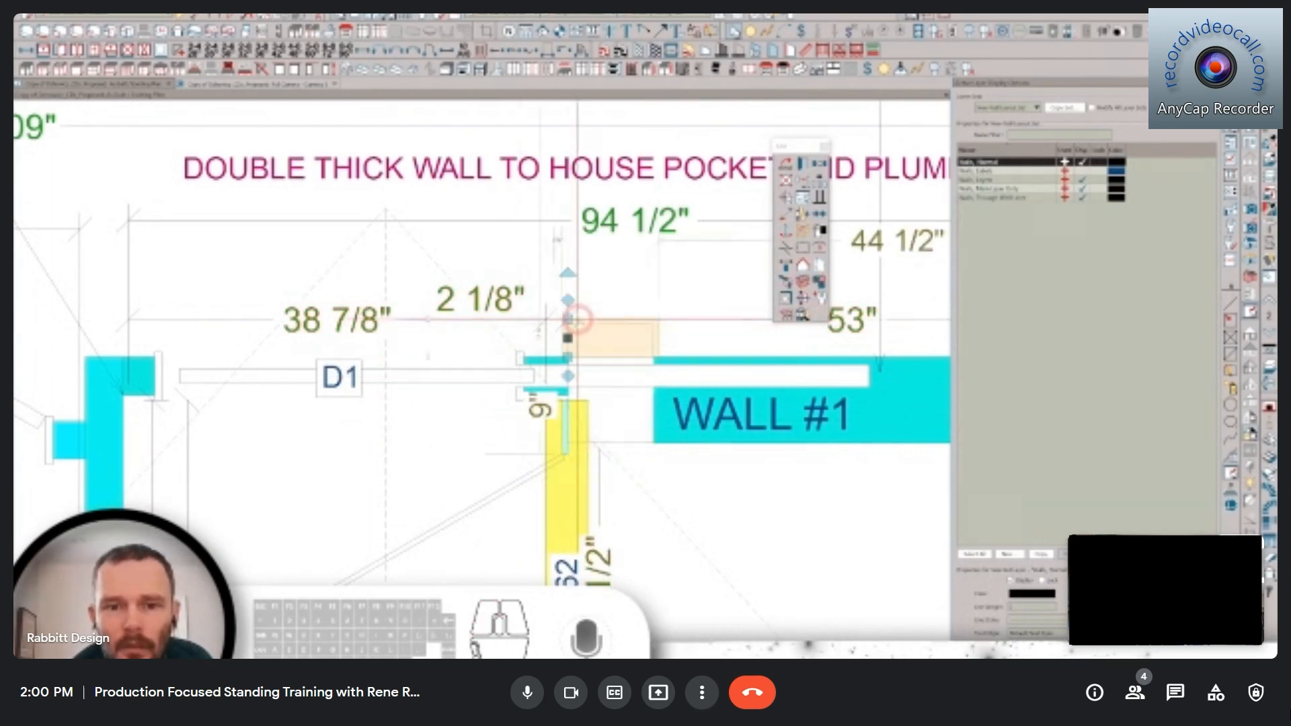
click(602, 326)
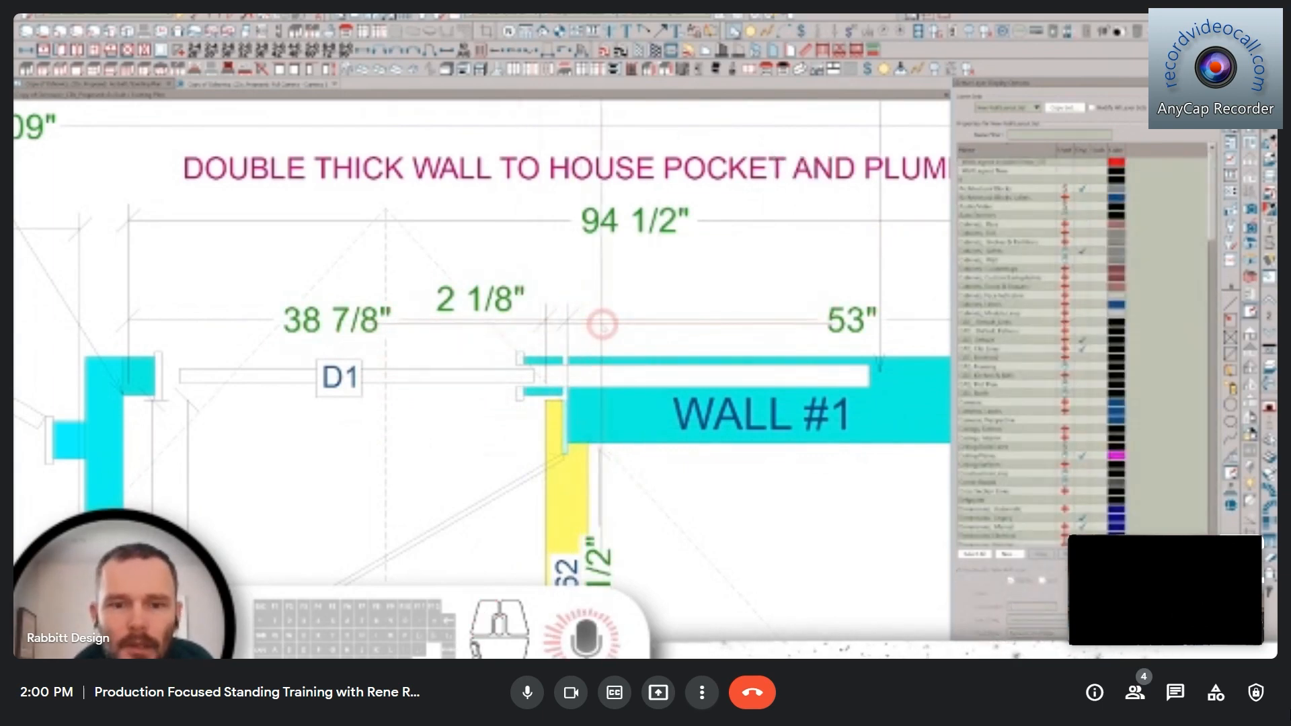
- Select the shower wall's material region and the attic wall above the door in the camera view to examine where they meet
click(272, 83)
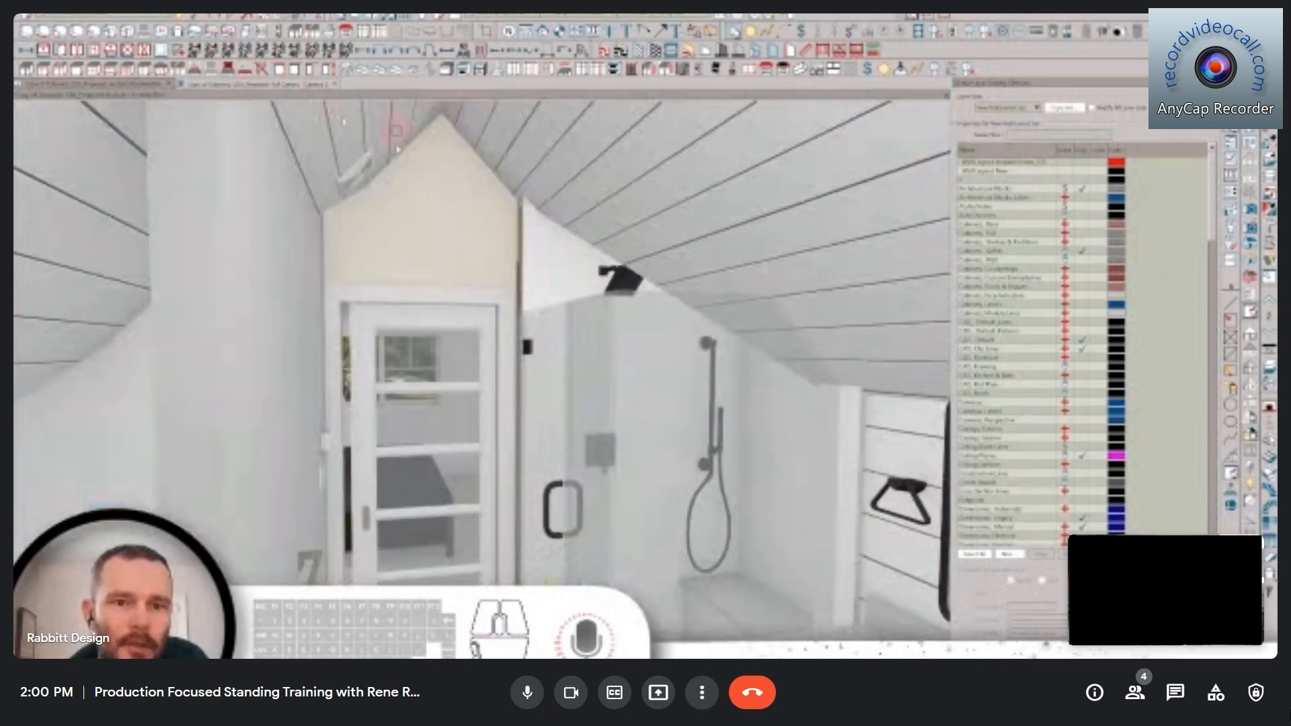
click(533, 243)
scroll(552, 296, up, 3)
scroll(554, 308, up, 5)
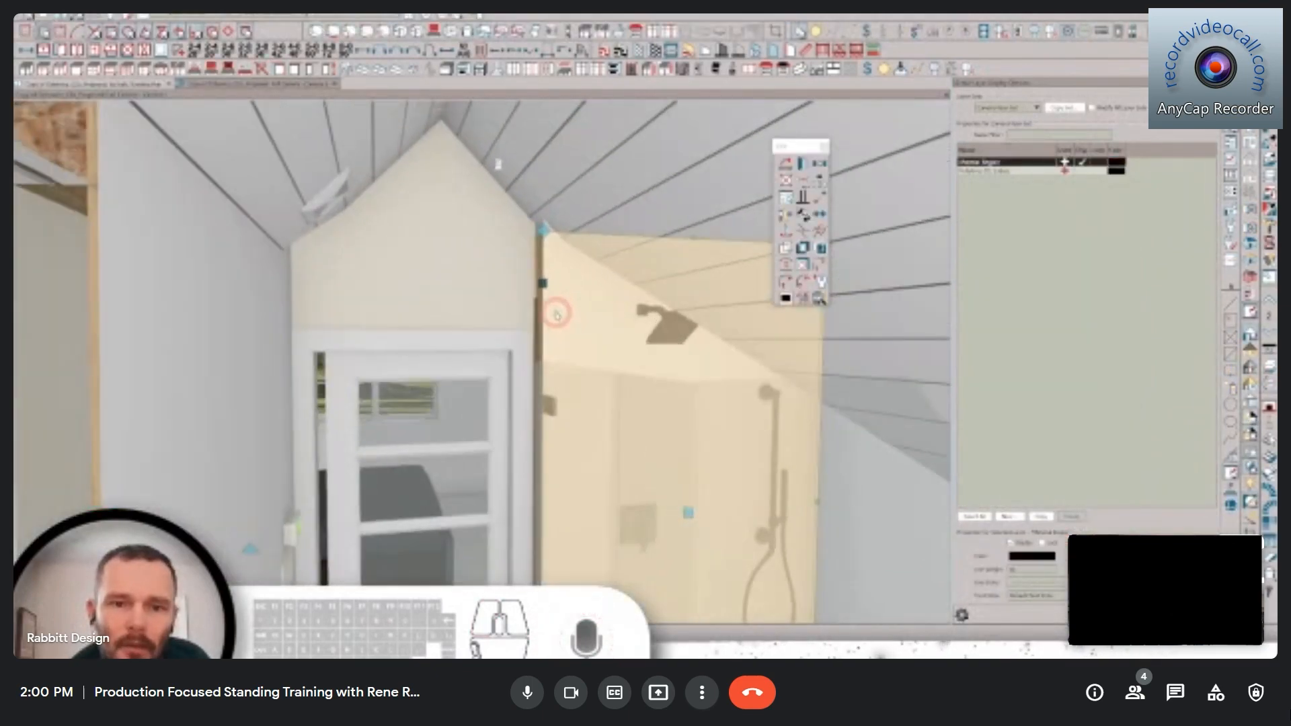
scroll(575, 332, down, 5)
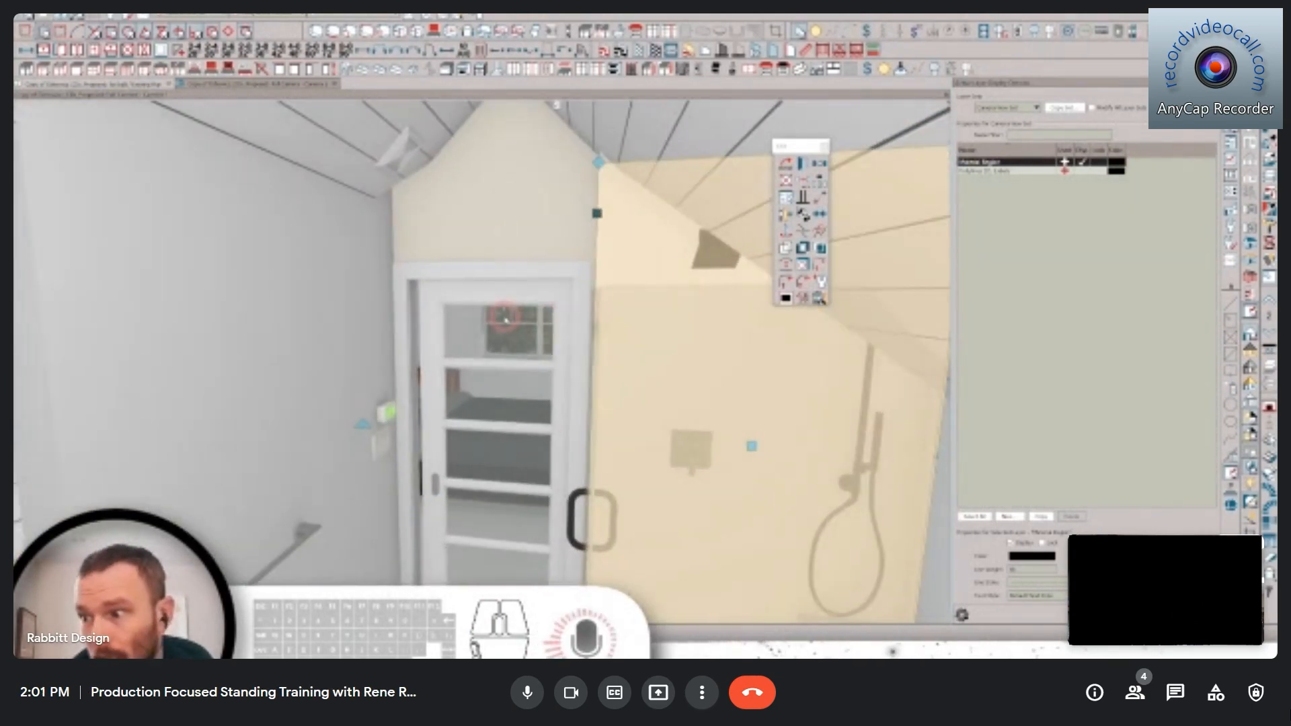
click(489, 224)
- Select the pocket door wall, Wall #1 and the objects at their junction in the floor plan to examine how they connect
click(113, 83)
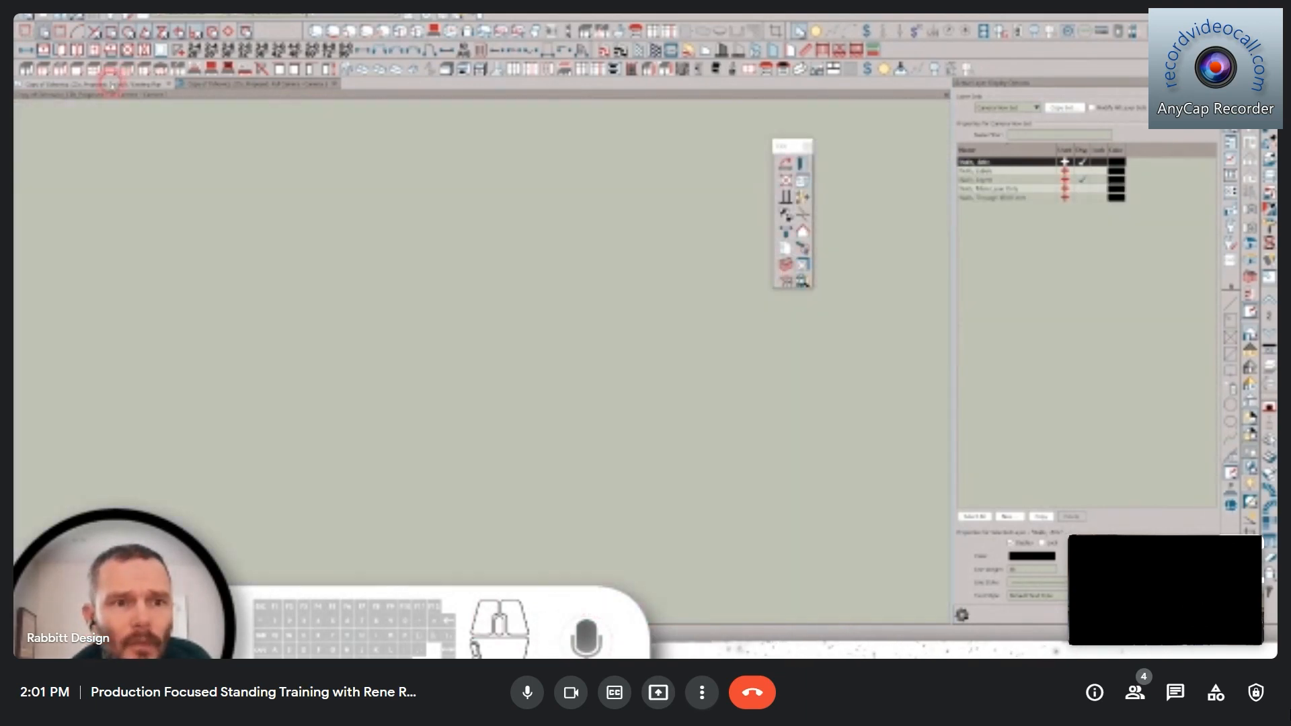
click(557, 370)
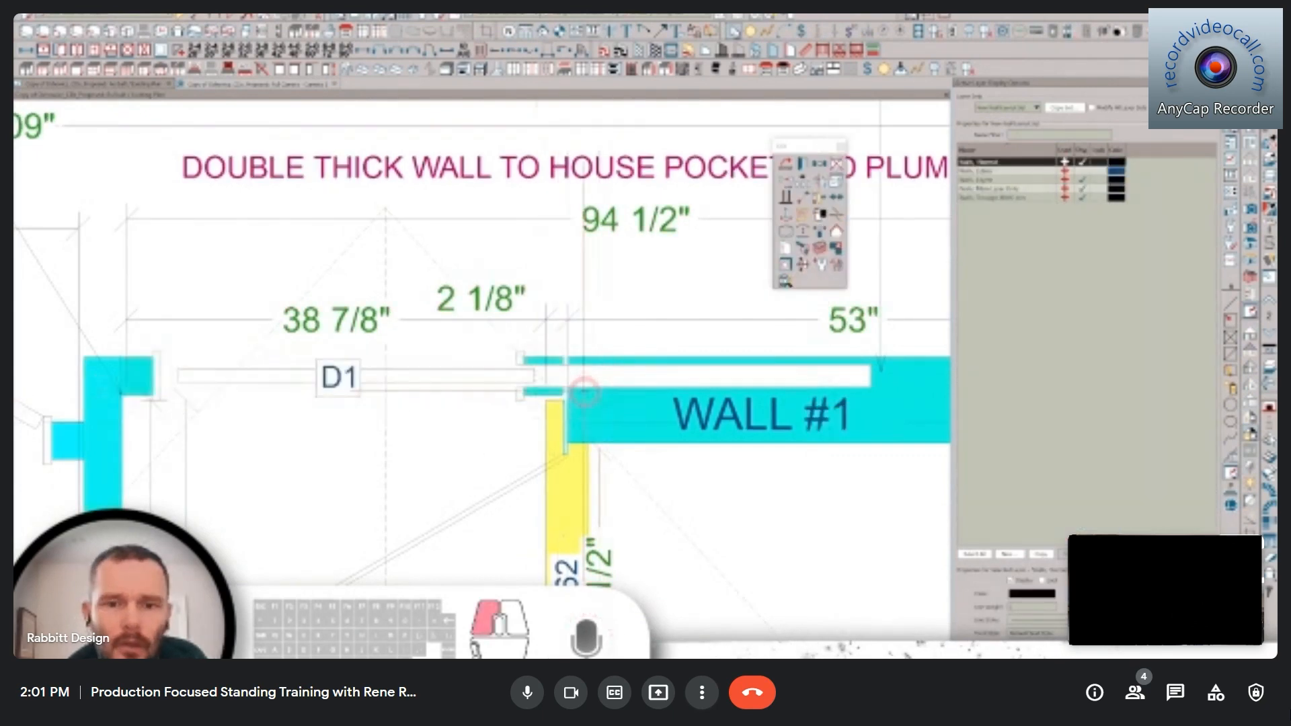
click(569, 423)
drag(568, 423, 452, 451)
click(564, 378)
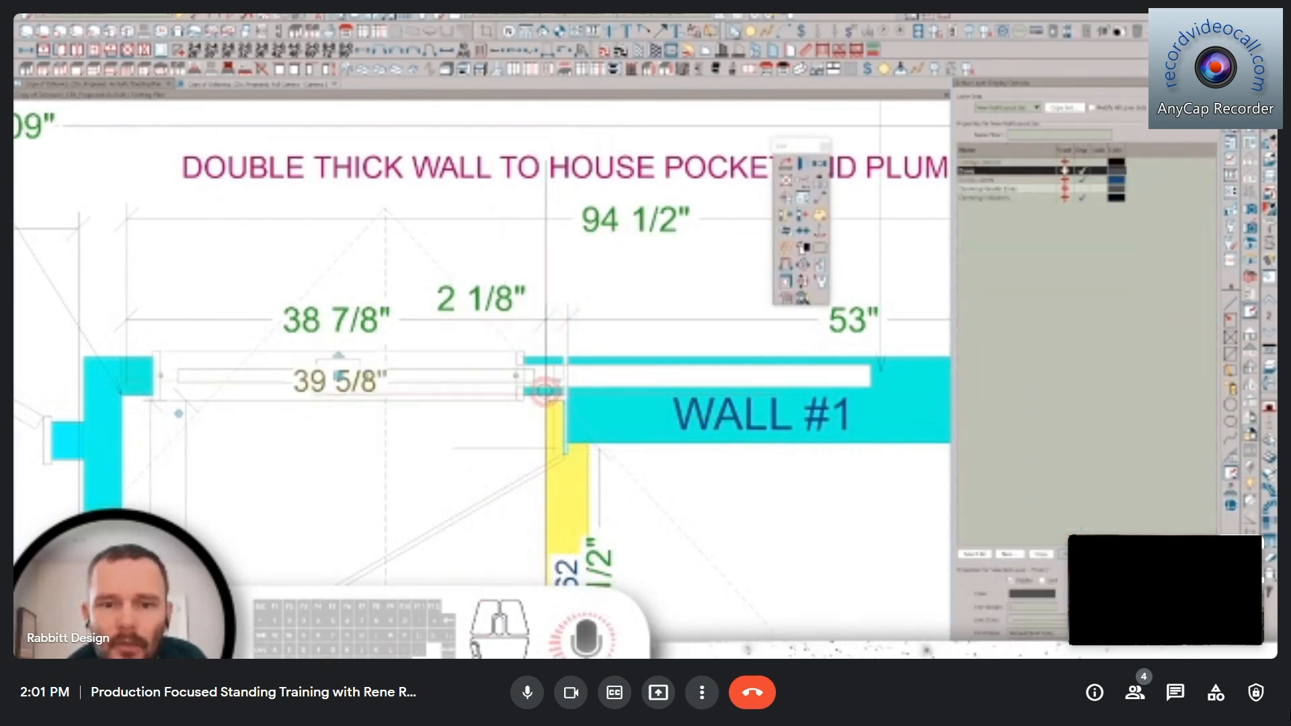
key(Tab)
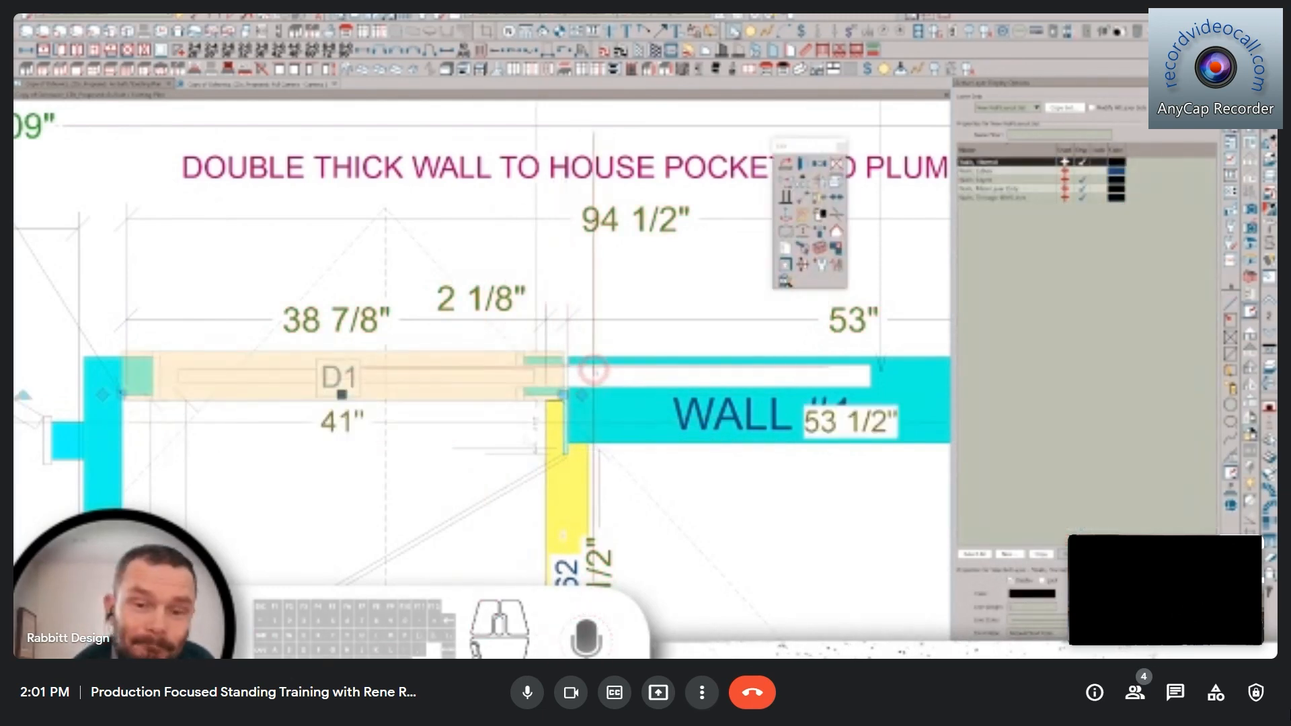
drag(582, 389, 556, 447)
click(553, 424)
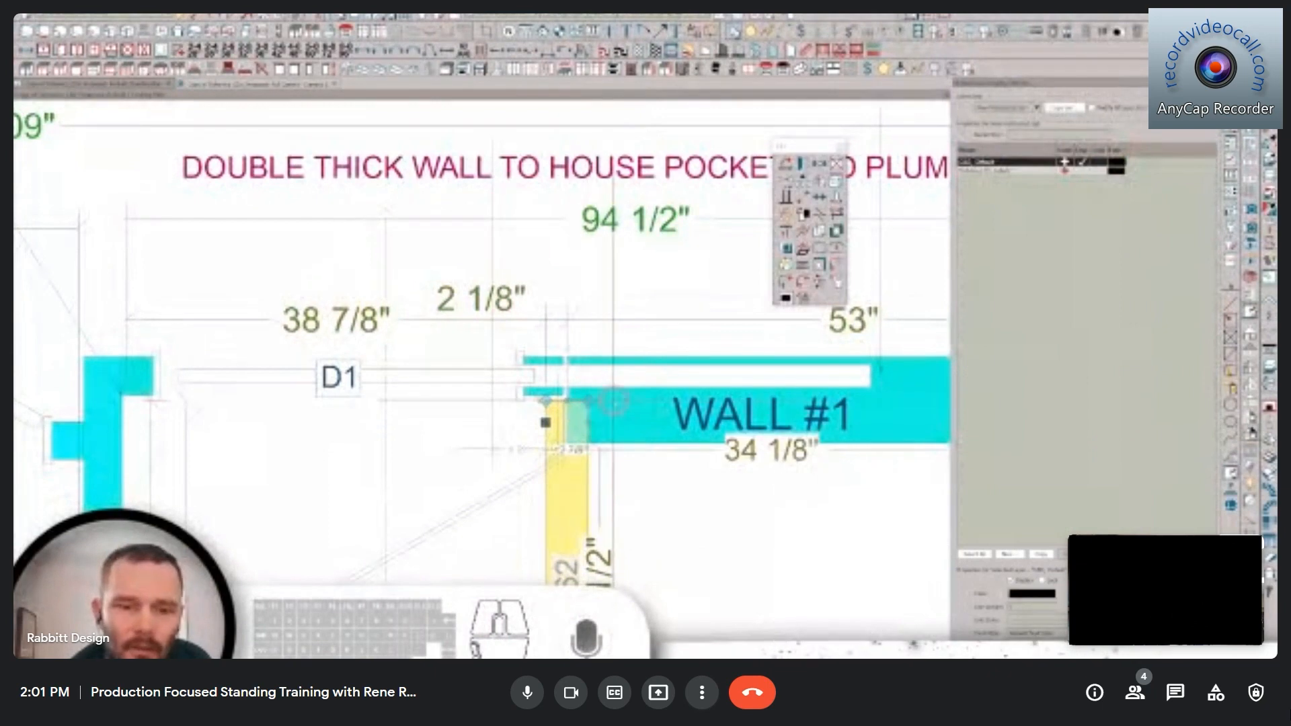
scroll(598, 414, down, 3)
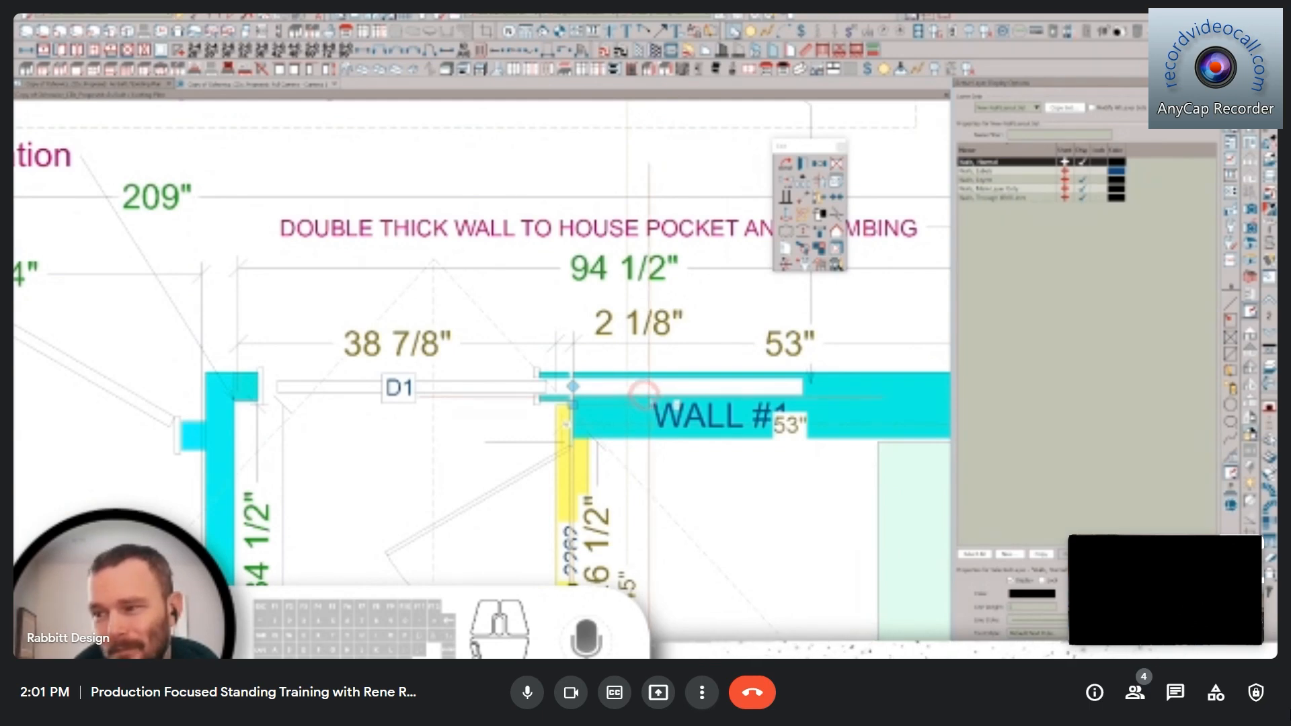
- Create a new blank plan, draw a rectangular room of four walls about 30 ft wide, and cancel the extra wall inside it
key(ctrl+n)
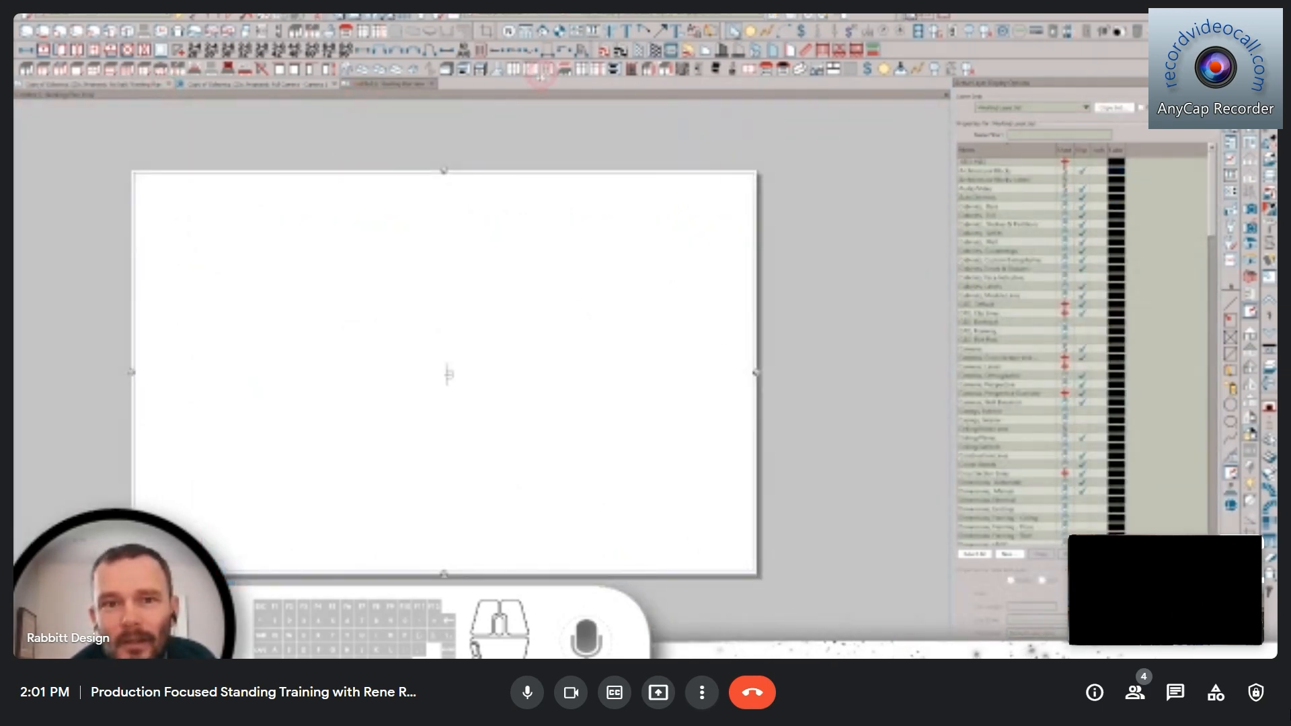
right_drag(382, 288, 525, 287)
right_drag(526, 288, 522, 416)
right_click(522, 416)
right_click(382, 420)
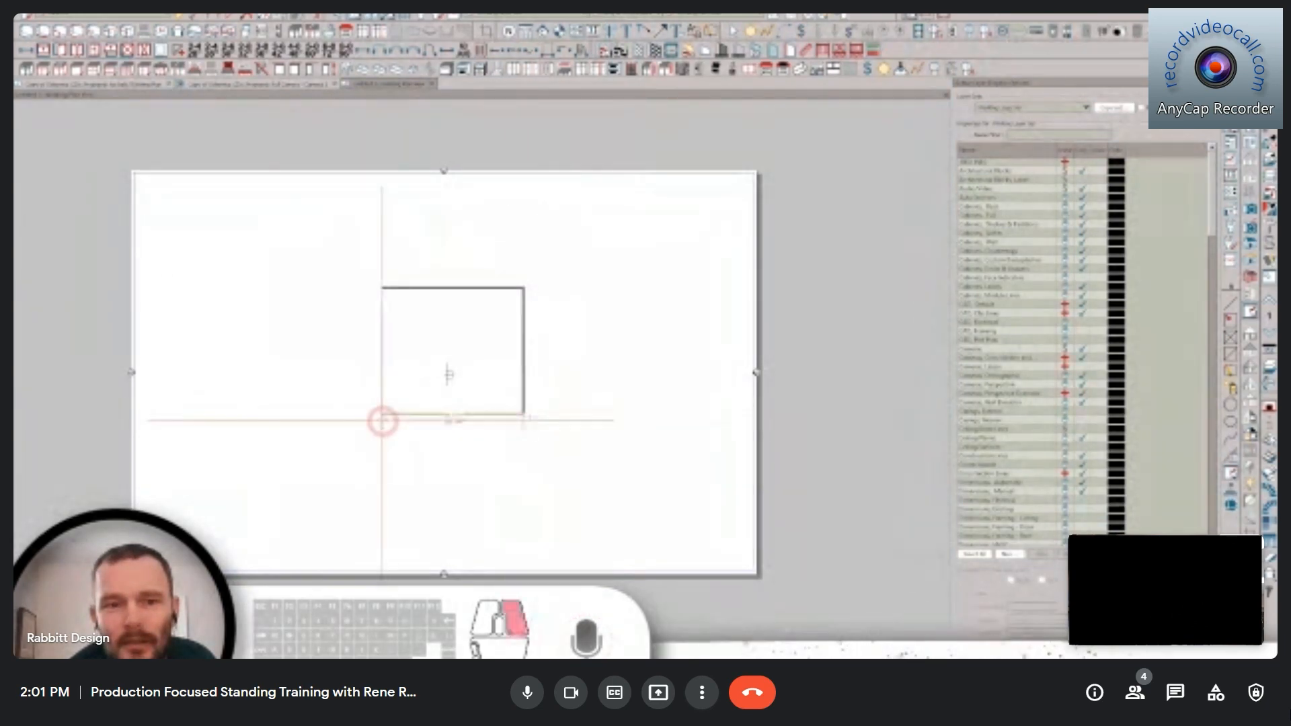
click(380, 299)
scroll(471, 282, up, 5)
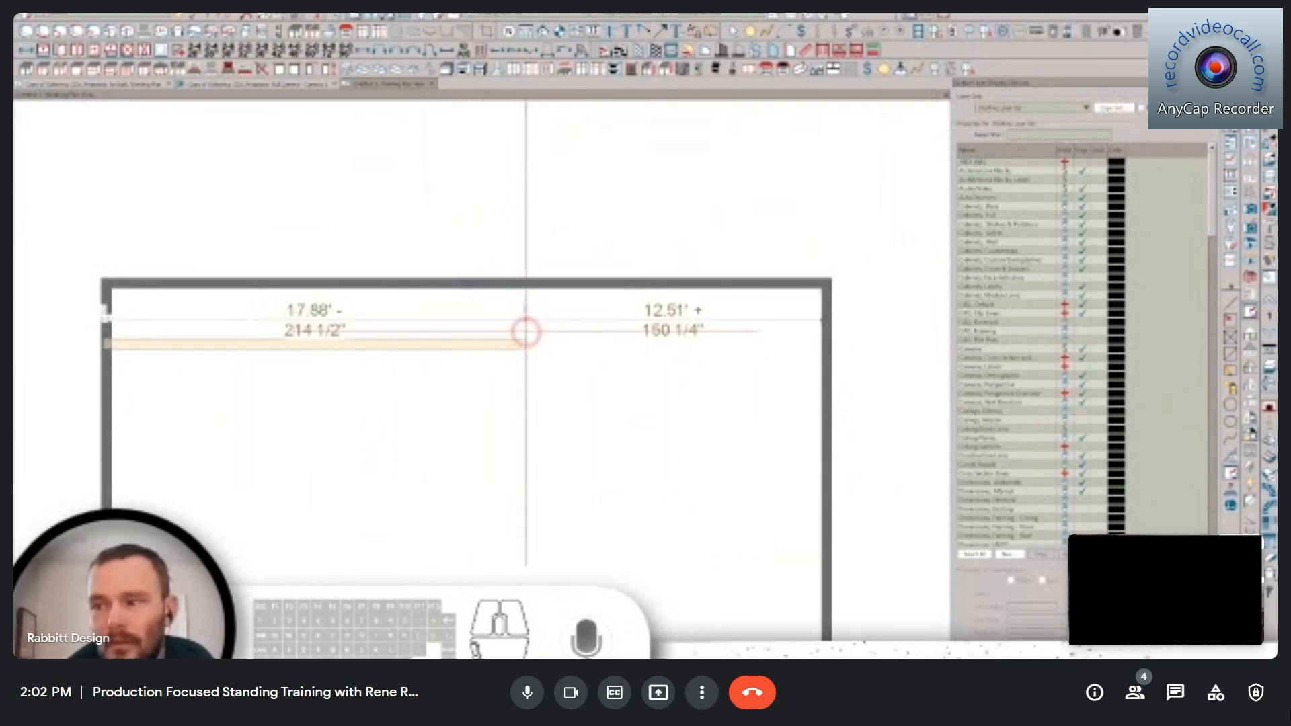
key(Escape)
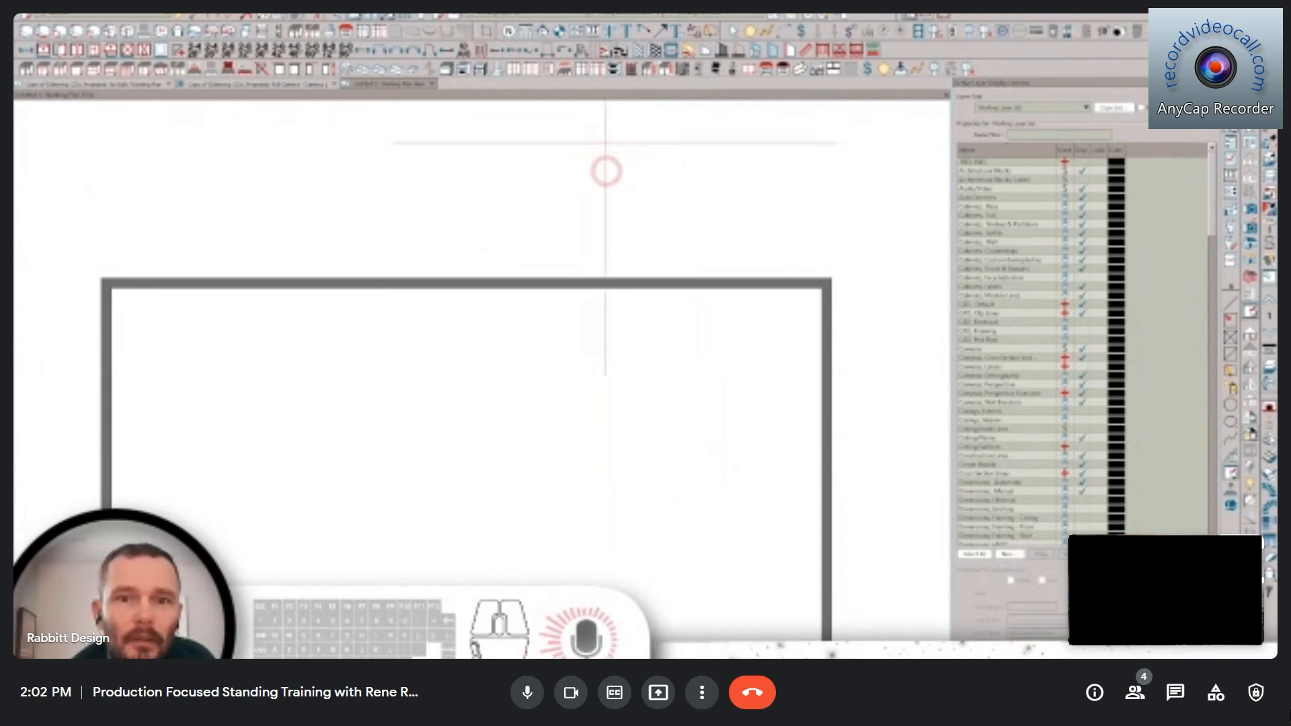
- Draw an interior wall about 6.4 ft long inside the blank plan's room, parallel to the upper exterior wall
click(641, 50)
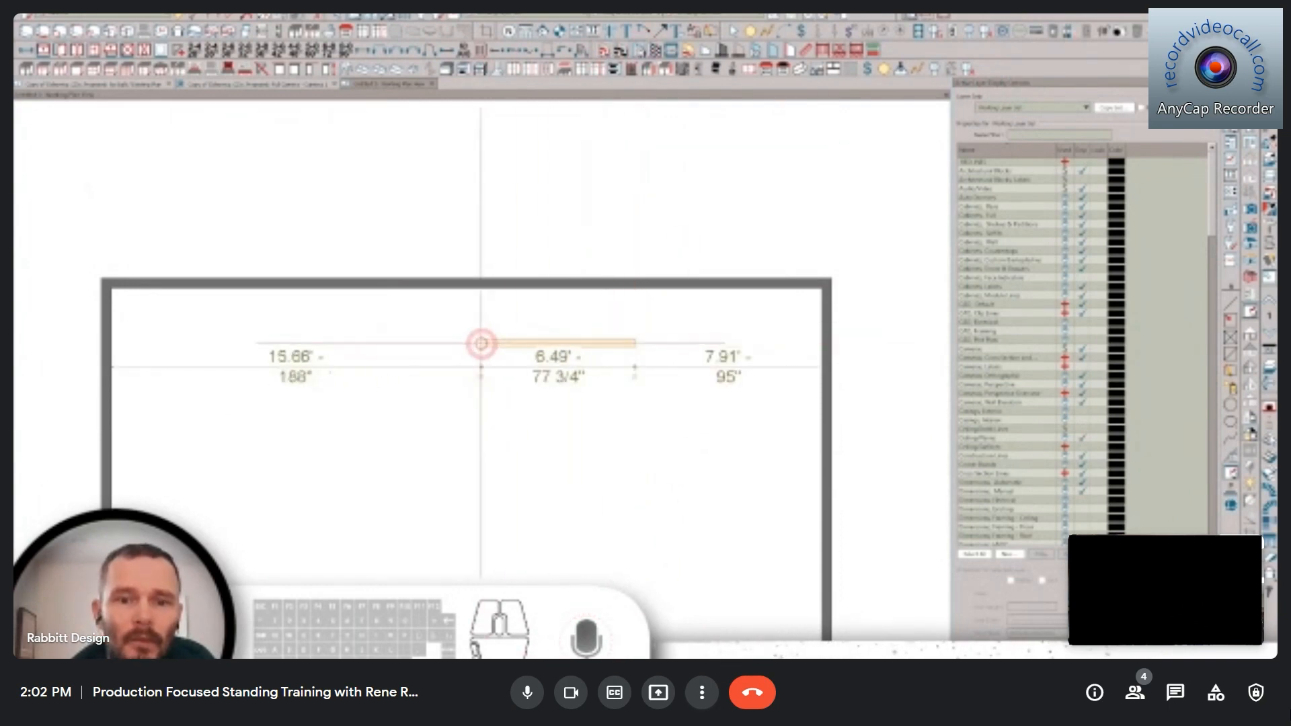
click(565, 344)
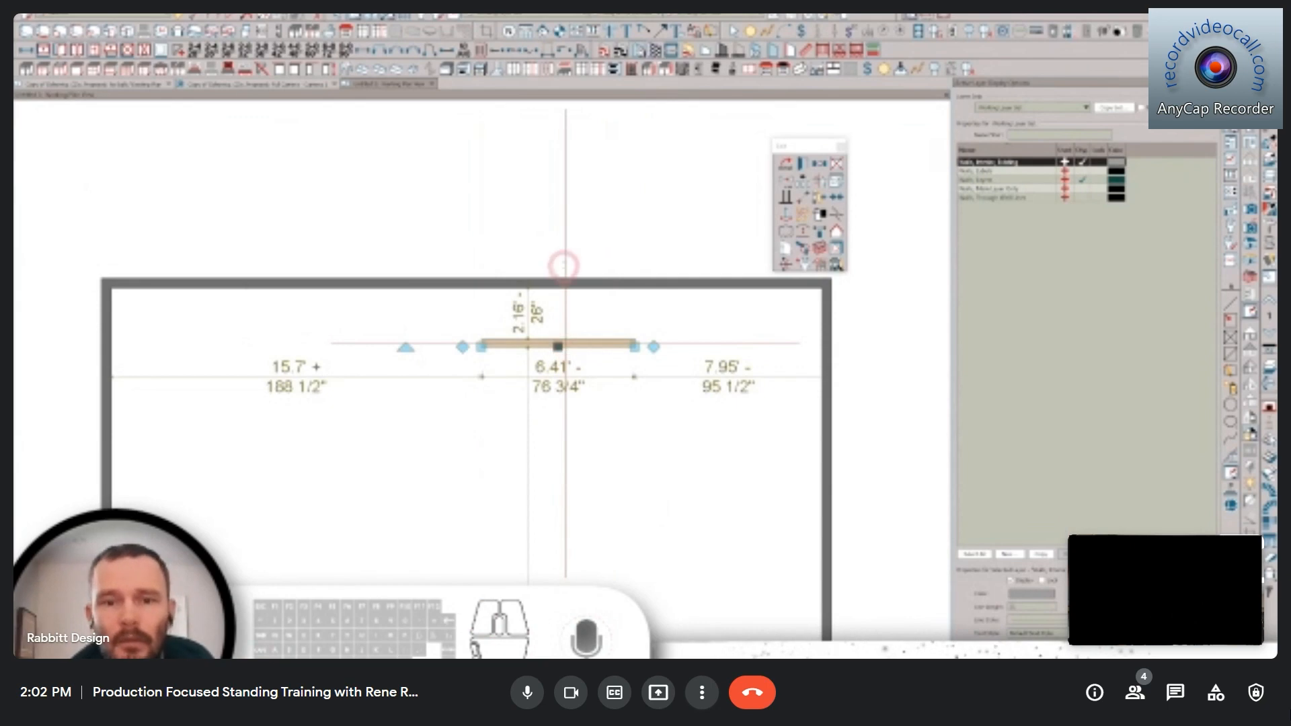
- Set the short interior wall's double wall option to Furred Wall and move the wall against the room's upper exterior wall
key(ctrl+e)
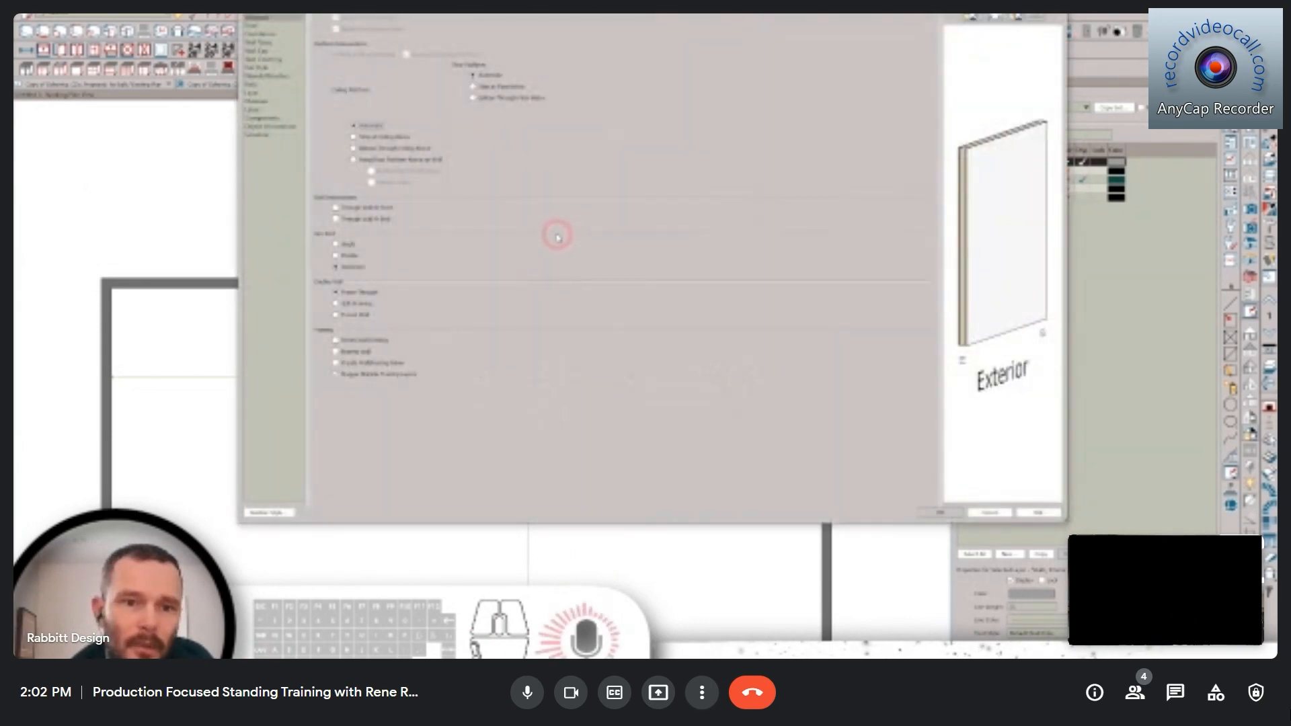
click(337, 315)
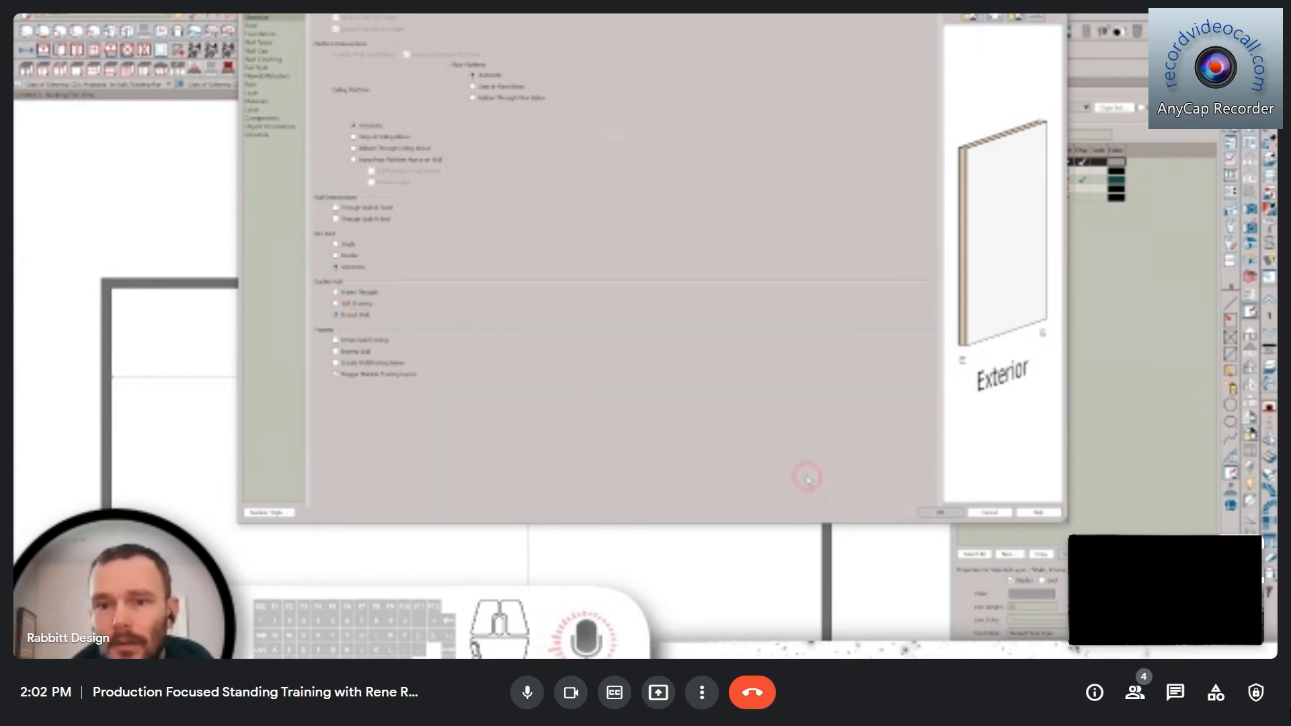
click(940, 512)
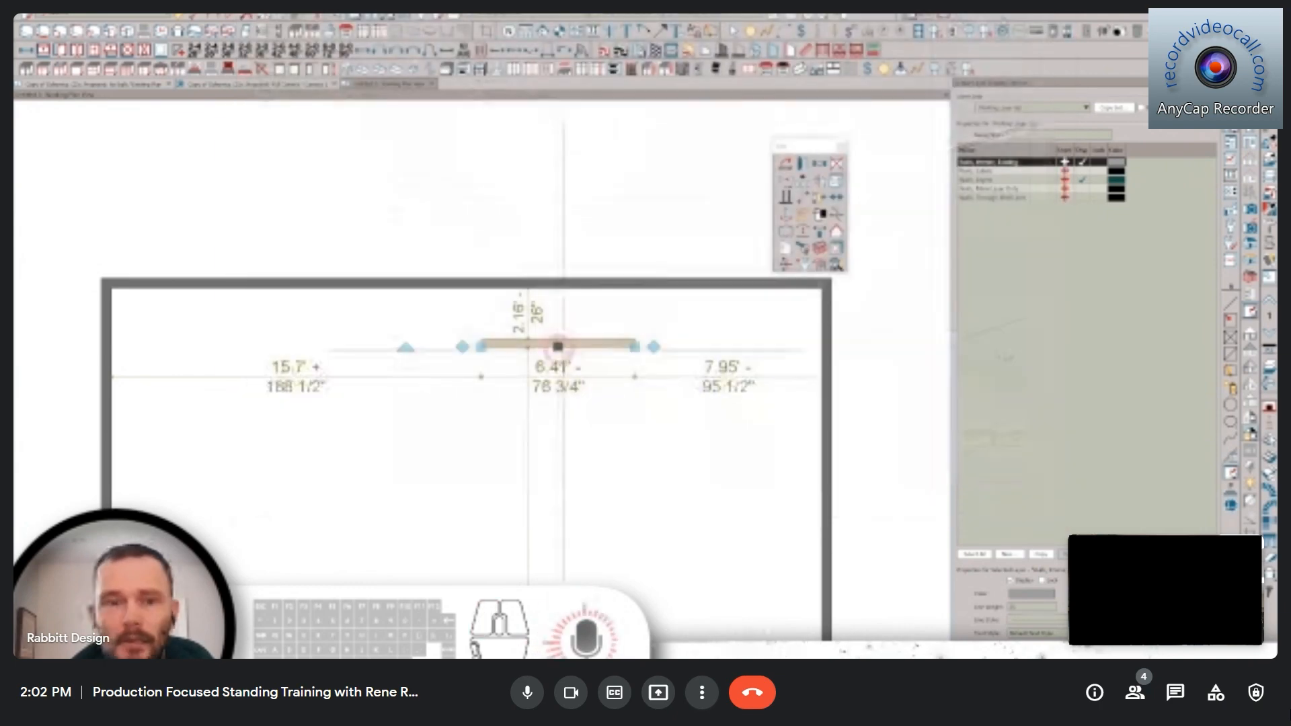
drag(556, 346, 546, 285)
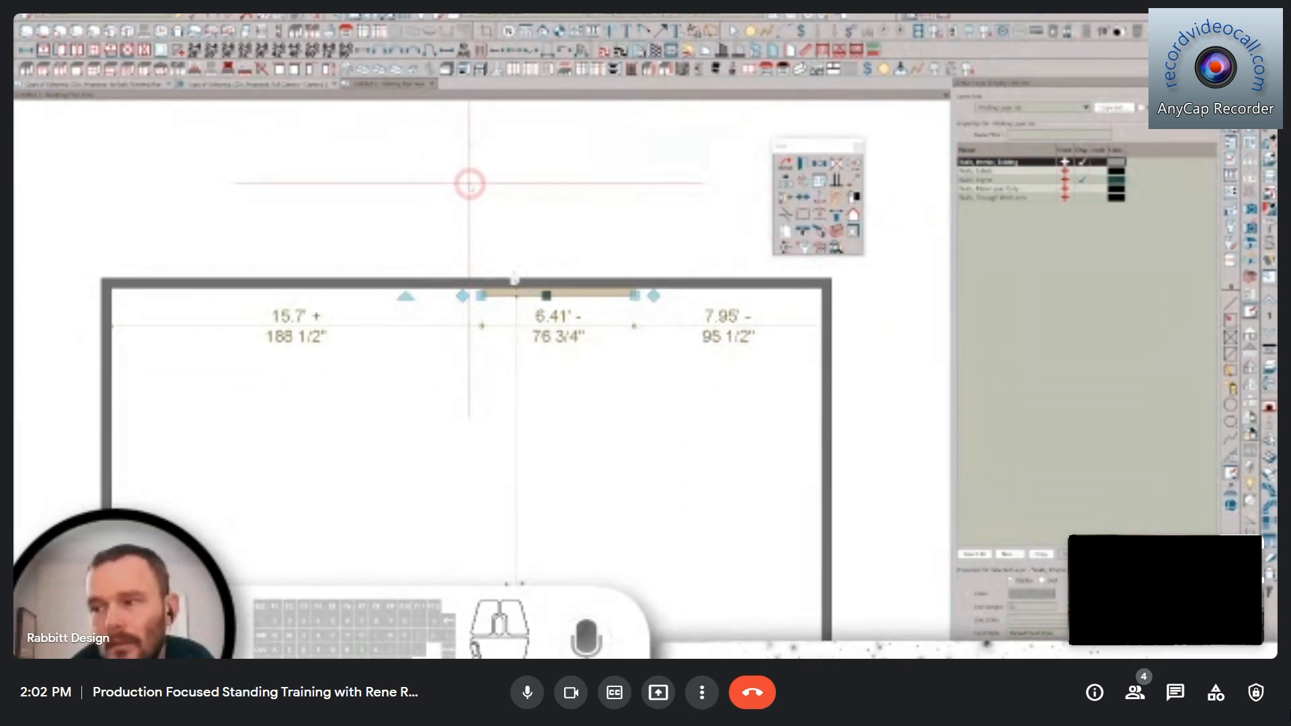
- Return to the bathroom floor plan and show the whole dormer area below the pocket door
click(130, 84)
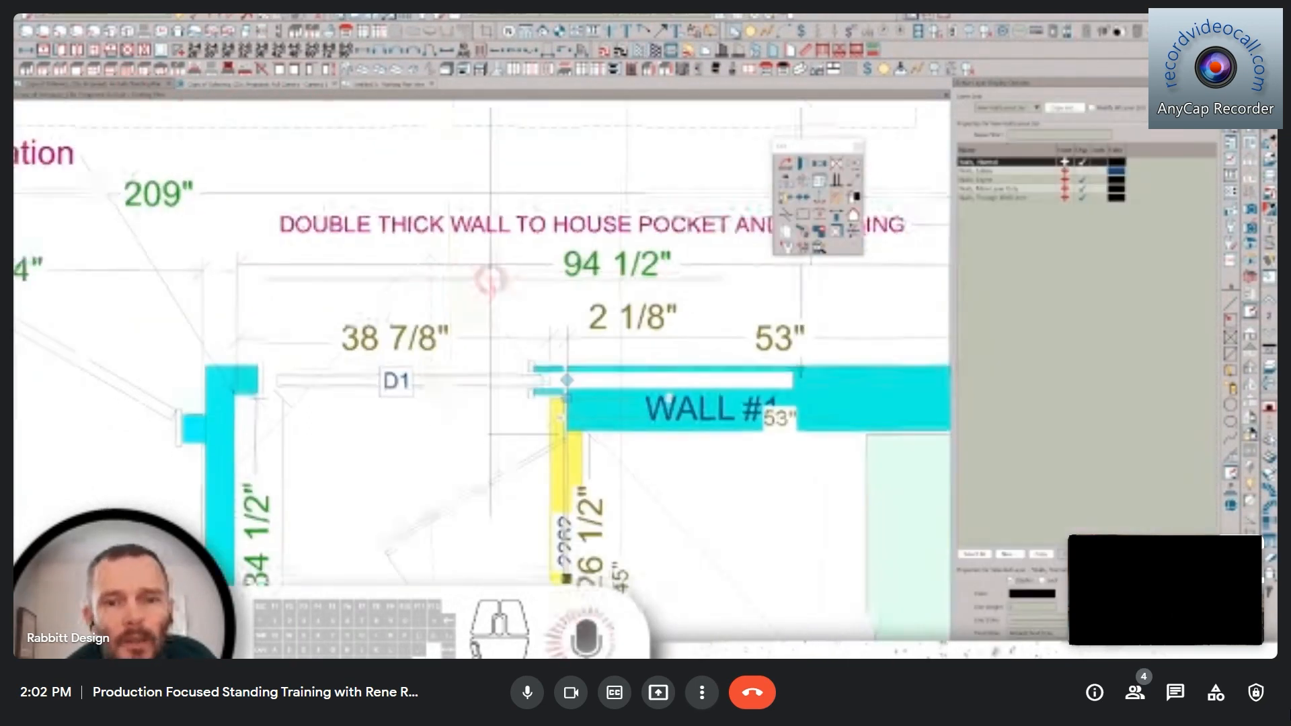
scroll(489, 277, down, 2)
scroll(490, 278, down, 1)
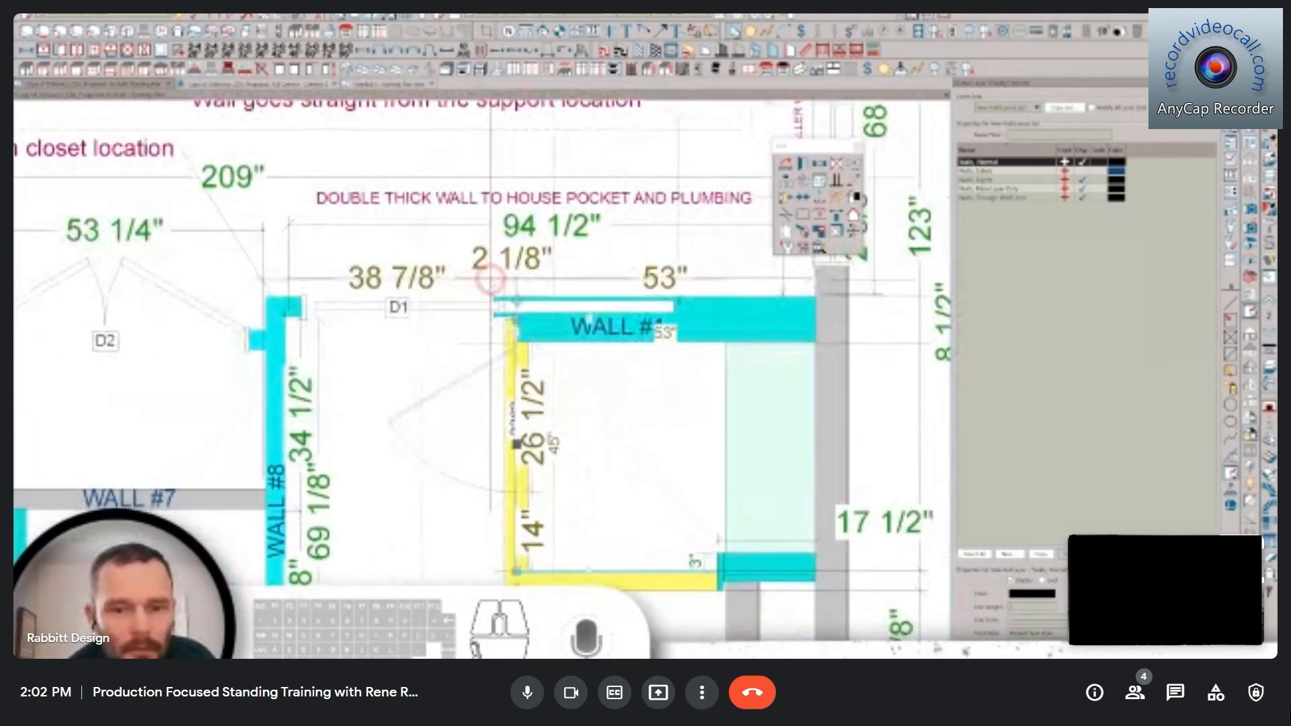
middle_drag(503, 417, 502, 353)
scroll(505, 353, down, 1)
scroll(477, 416, down, 5)
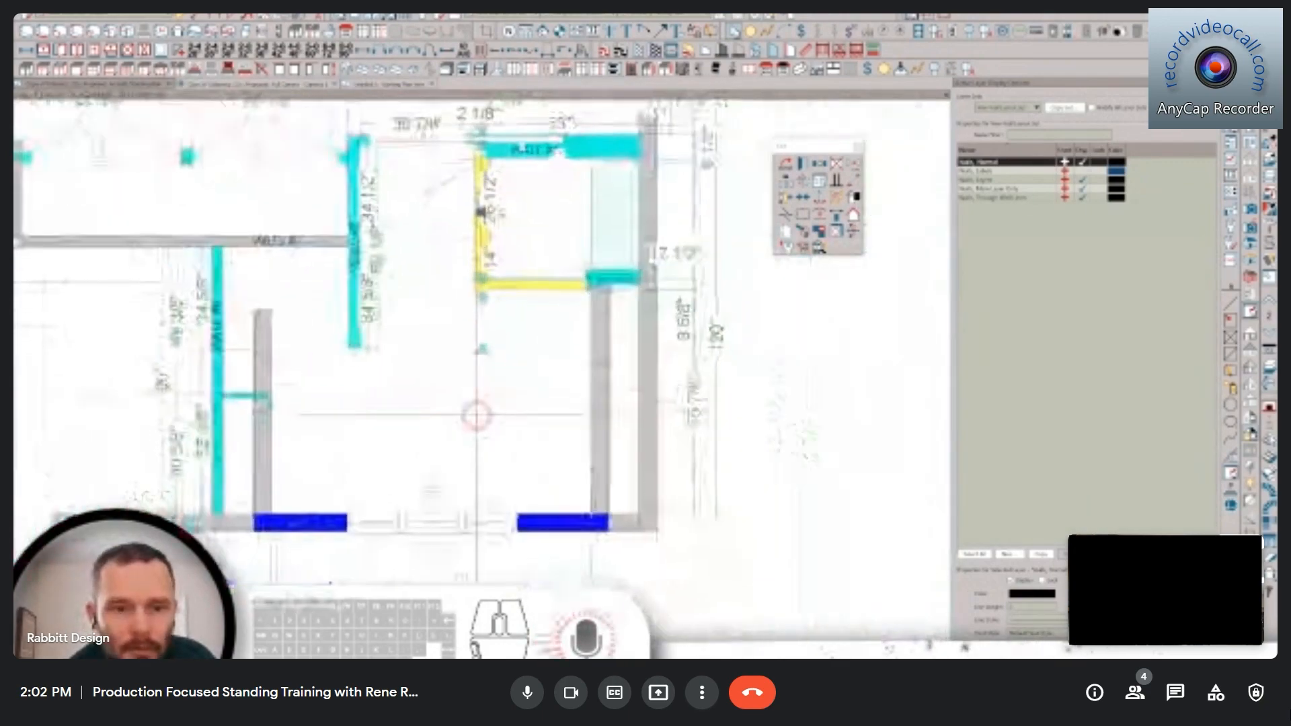
middle_drag(477, 415, 480, 438)
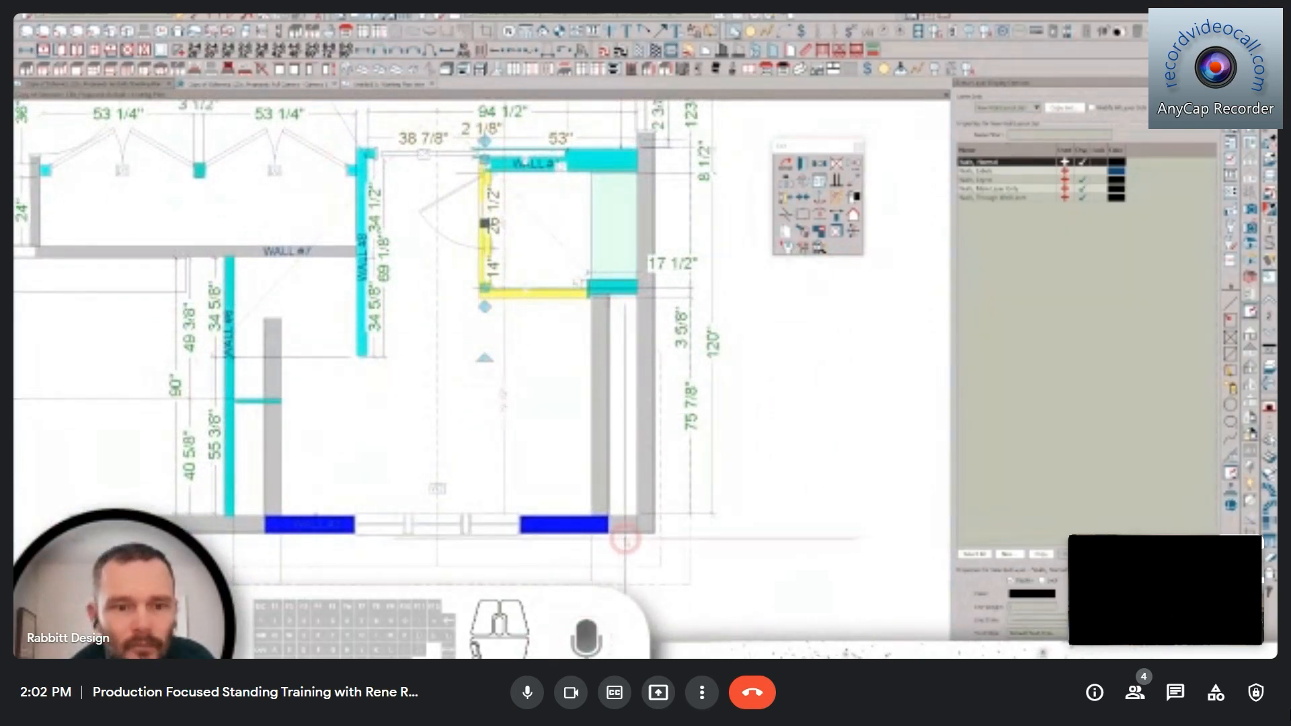
- Try to move the outer edge of the dormer's right-hand roof plane by entering coordinates
click(661, 543)
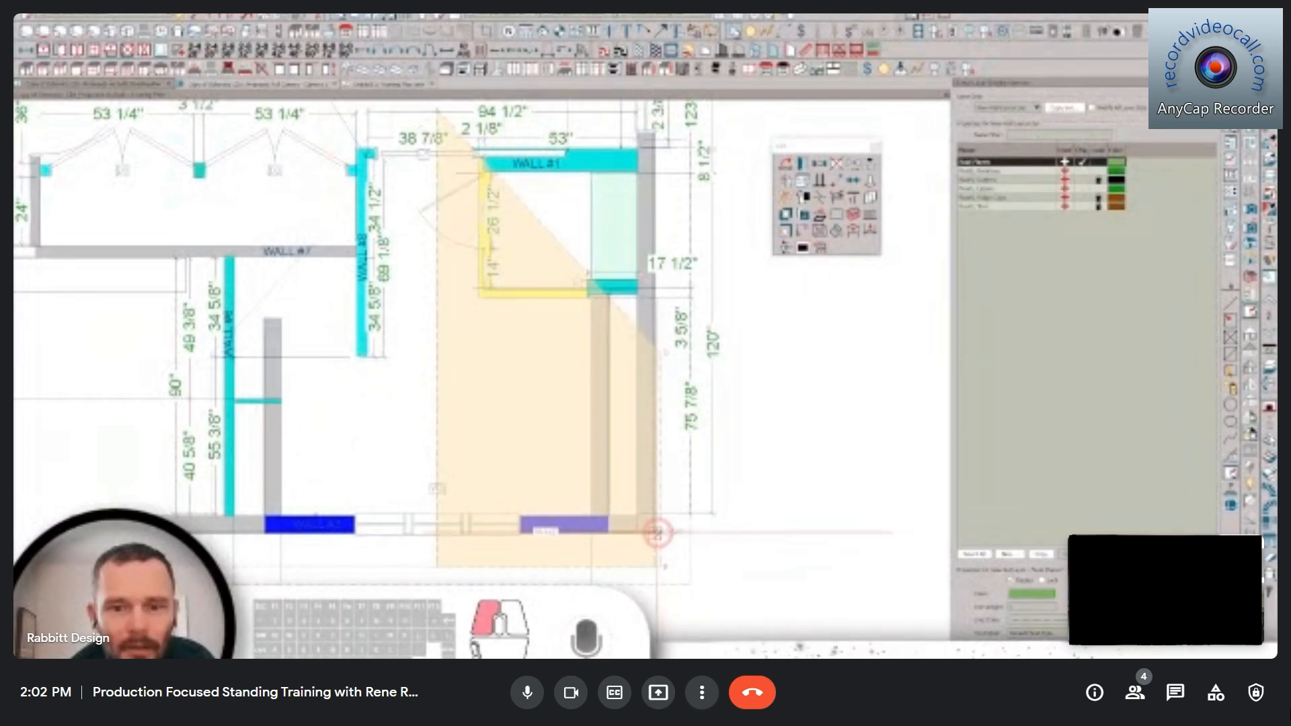
scroll(660, 538, up, 4)
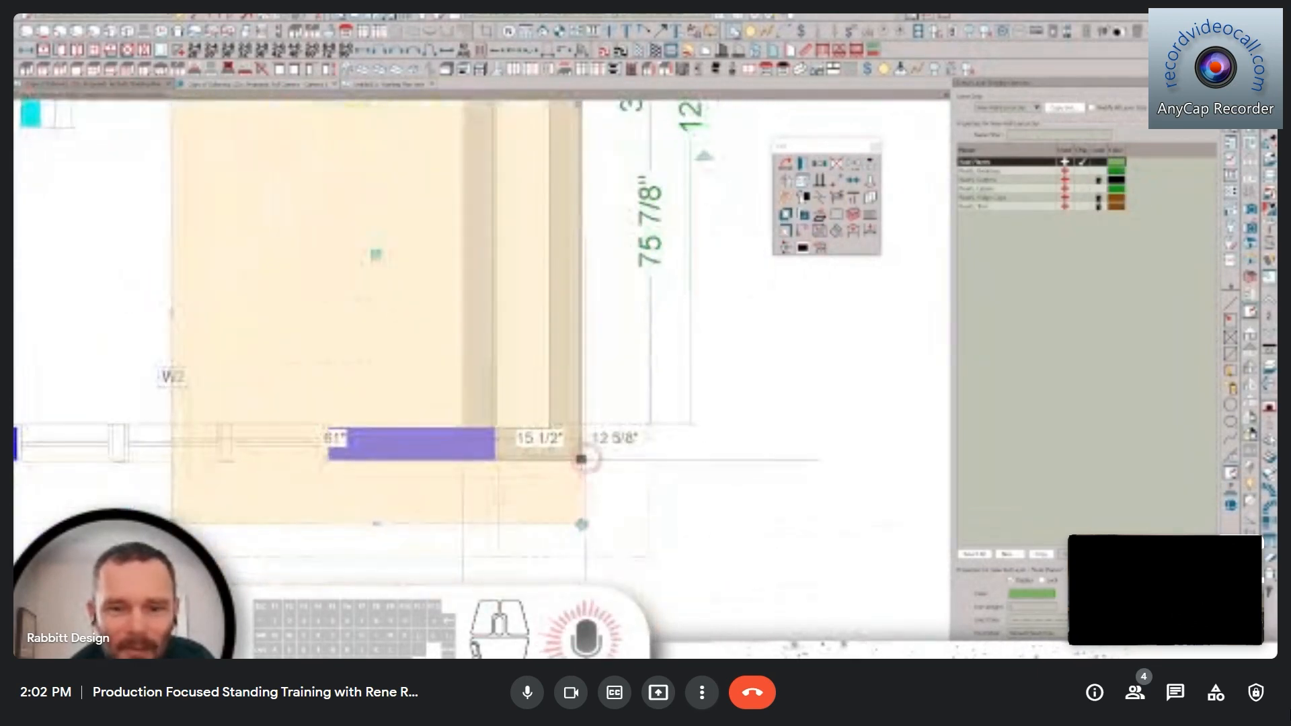
drag(582, 460, 632, 467)
key(Tab)
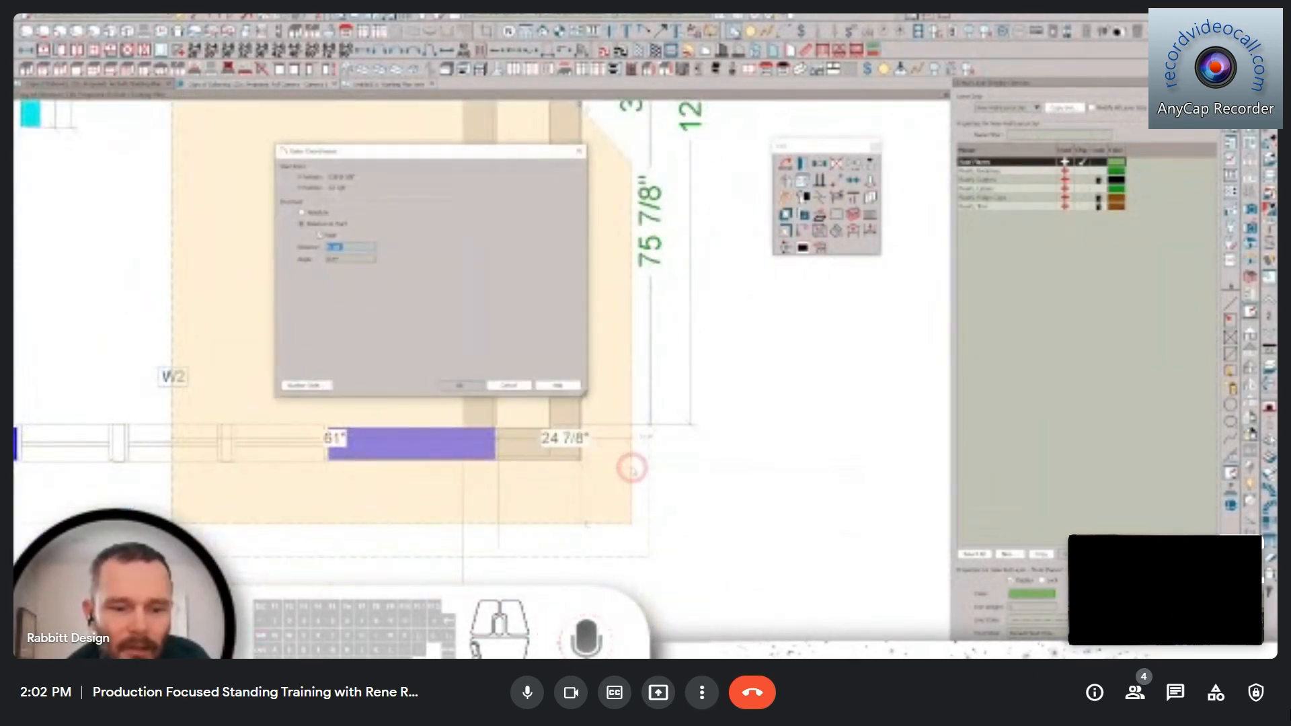
key(Escape)
scroll(574, 401, down, 4)
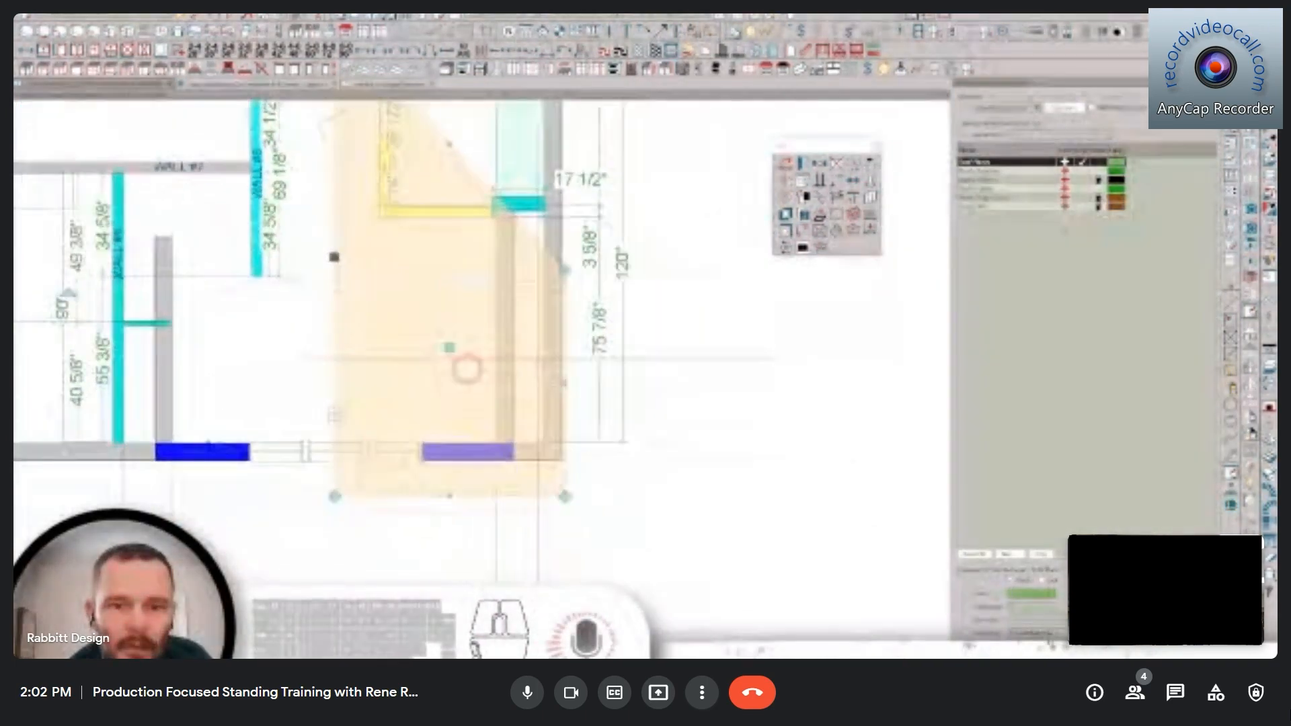
- Adjust the outer edge of the dormer's left-hand roof plane in the floor plan with an entered distance
middle_drag(211, 402, 483, 404)
click(374, 473)
drag(373, 471, 365, 428)
key(Tab)
key(Return)
text(6)
scroll(431, 420, down, 1)
scroll(582, 418, up, 1)
scroll(582, 418, up, 1)
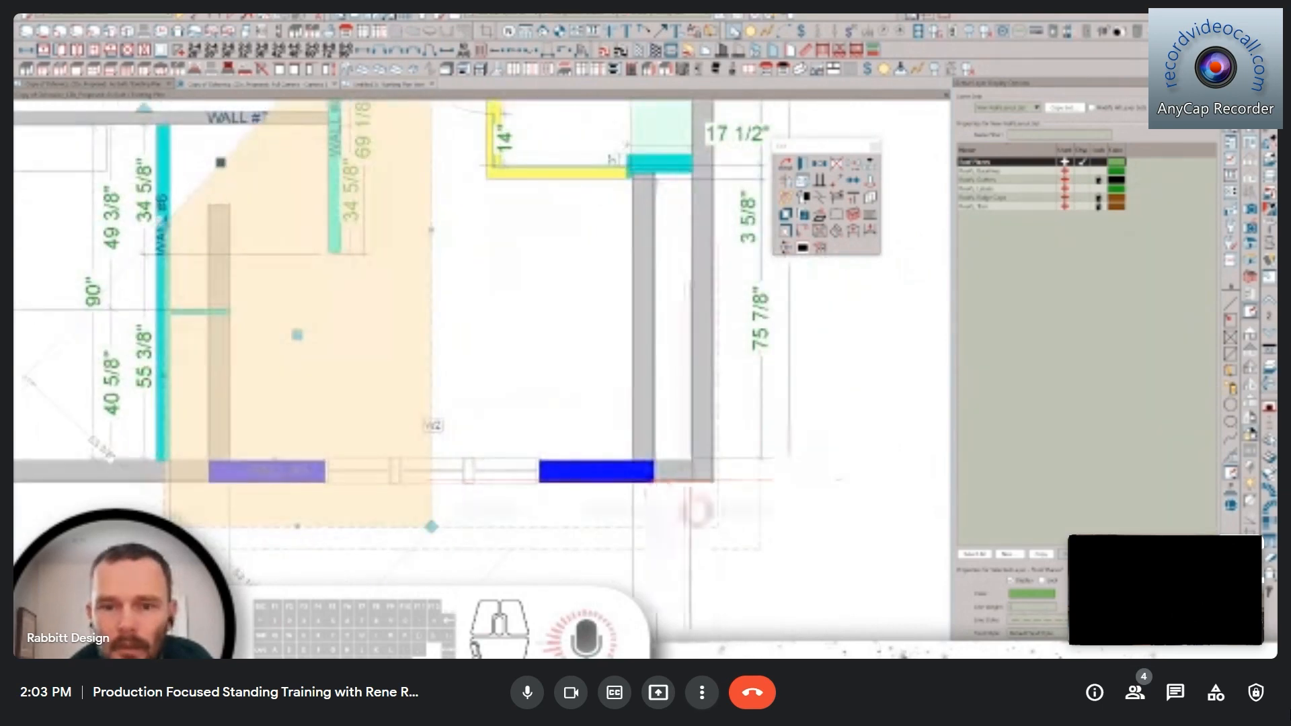
- Move the outer edge of the dormer's right-hand roof plane inward and check the sloped ceiling over the shower in the camera view
click(718, 499)
drag(718, 498, 723, 443)
key(Tab)
text(1)
key(Return)
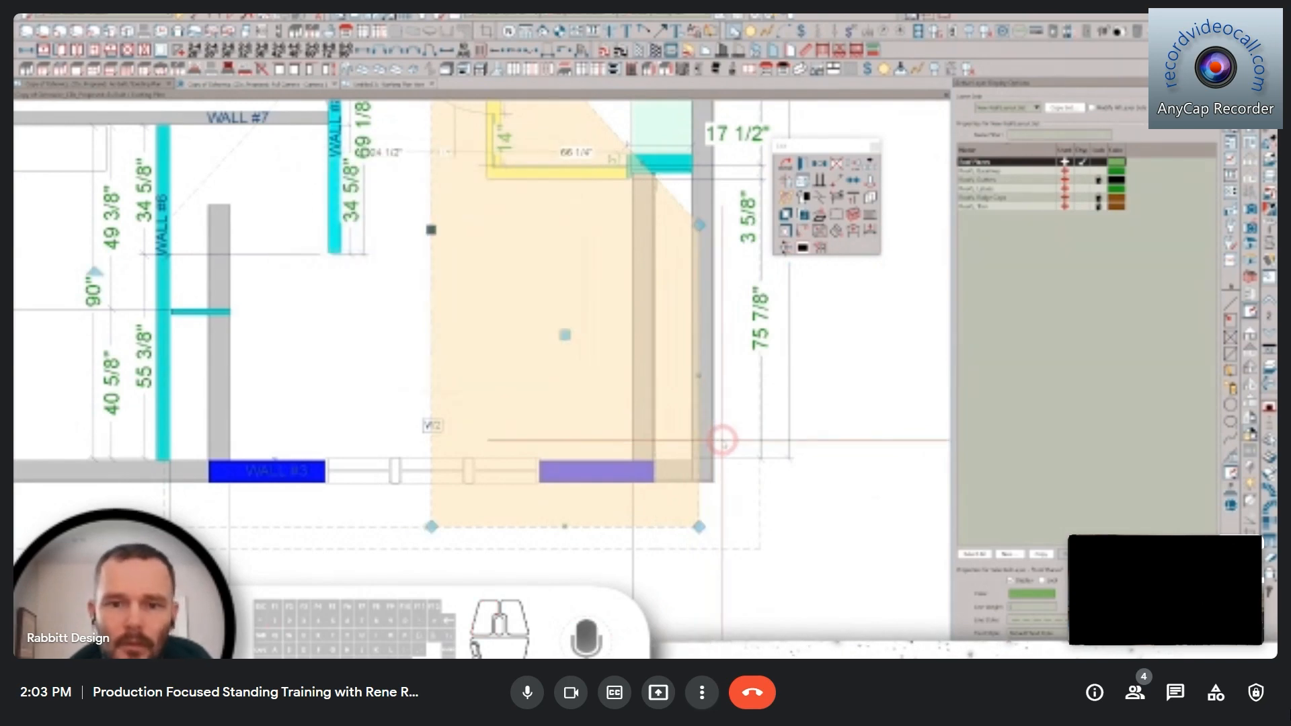
scroll(673, 356, down, 3)
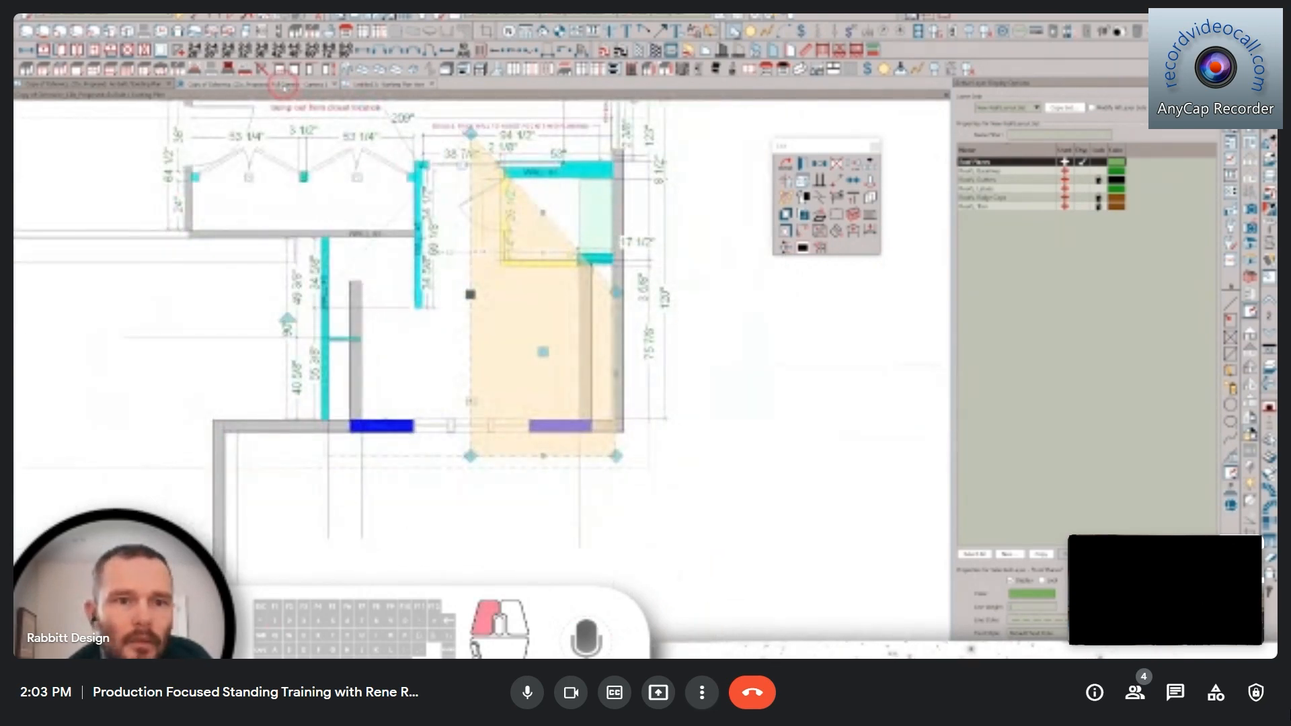
click(283, 86)
drag(548, 294, 429, 401)
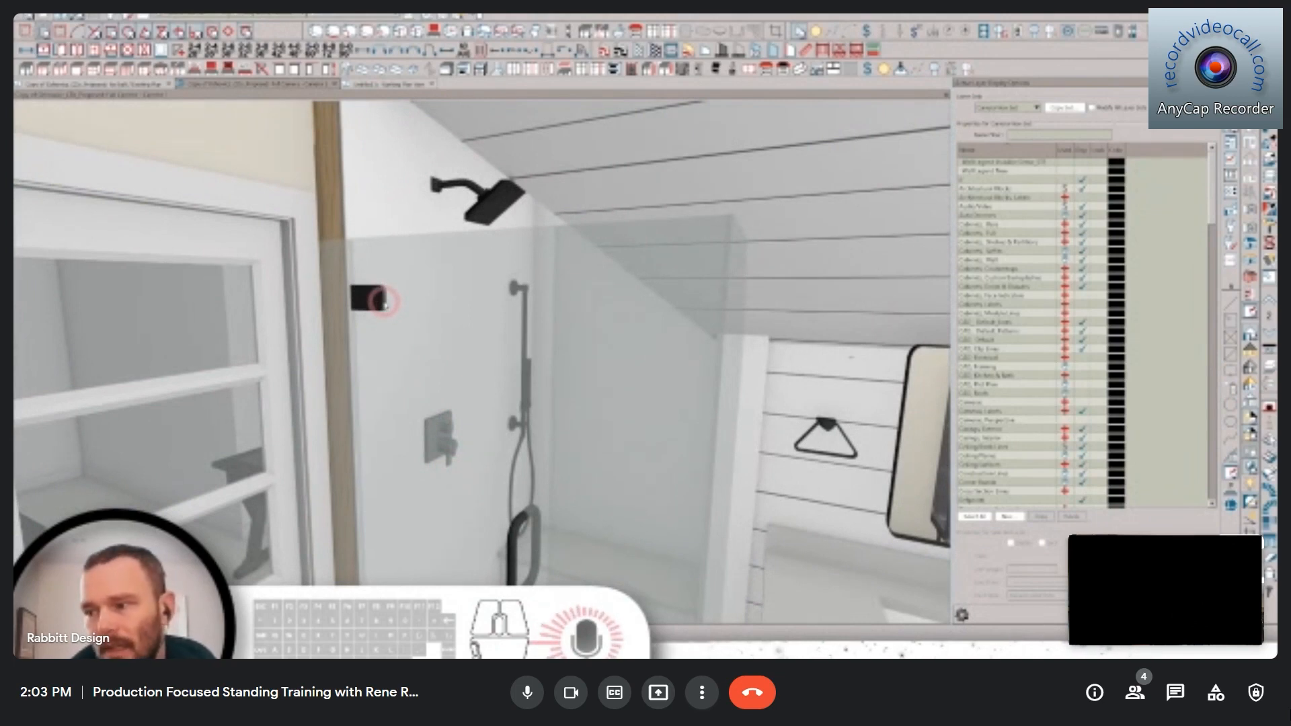
- Select the shower door, the yellow polyline and the pocket door in the floor plan to examine how they meet Wall #1
click(71, 86)
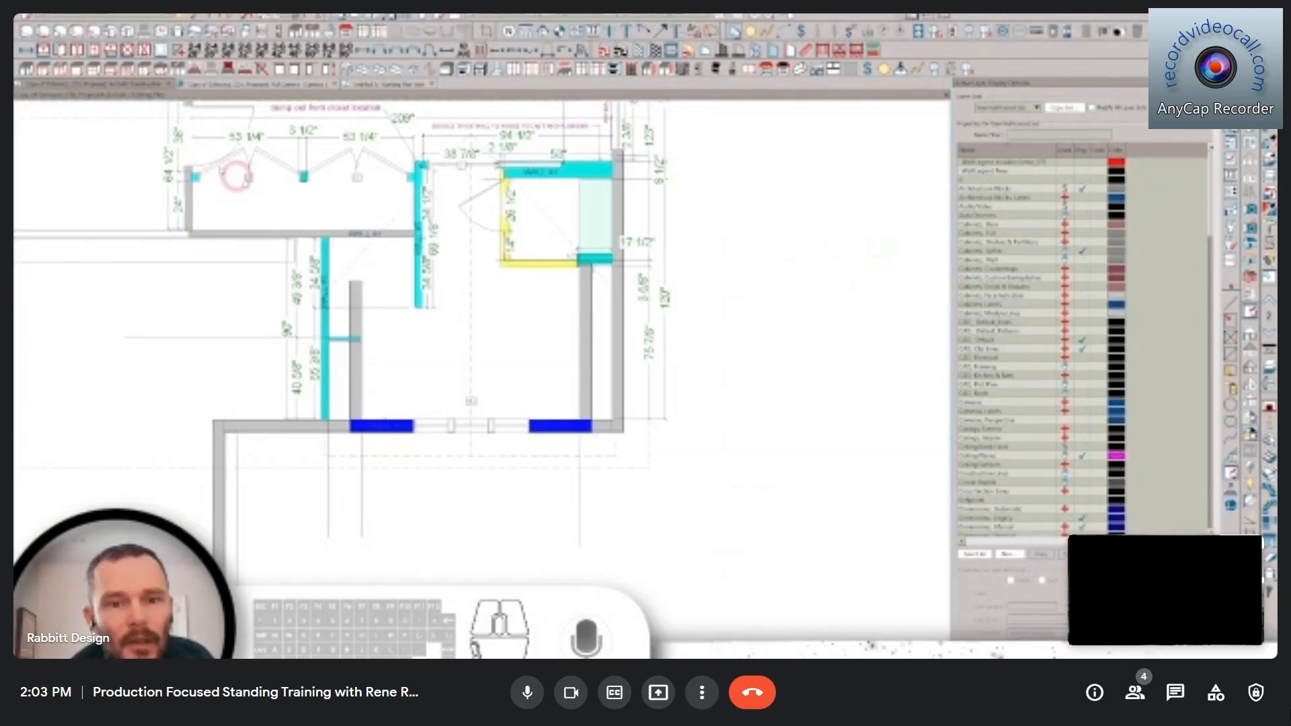
scroll(534, 294, up, 6)
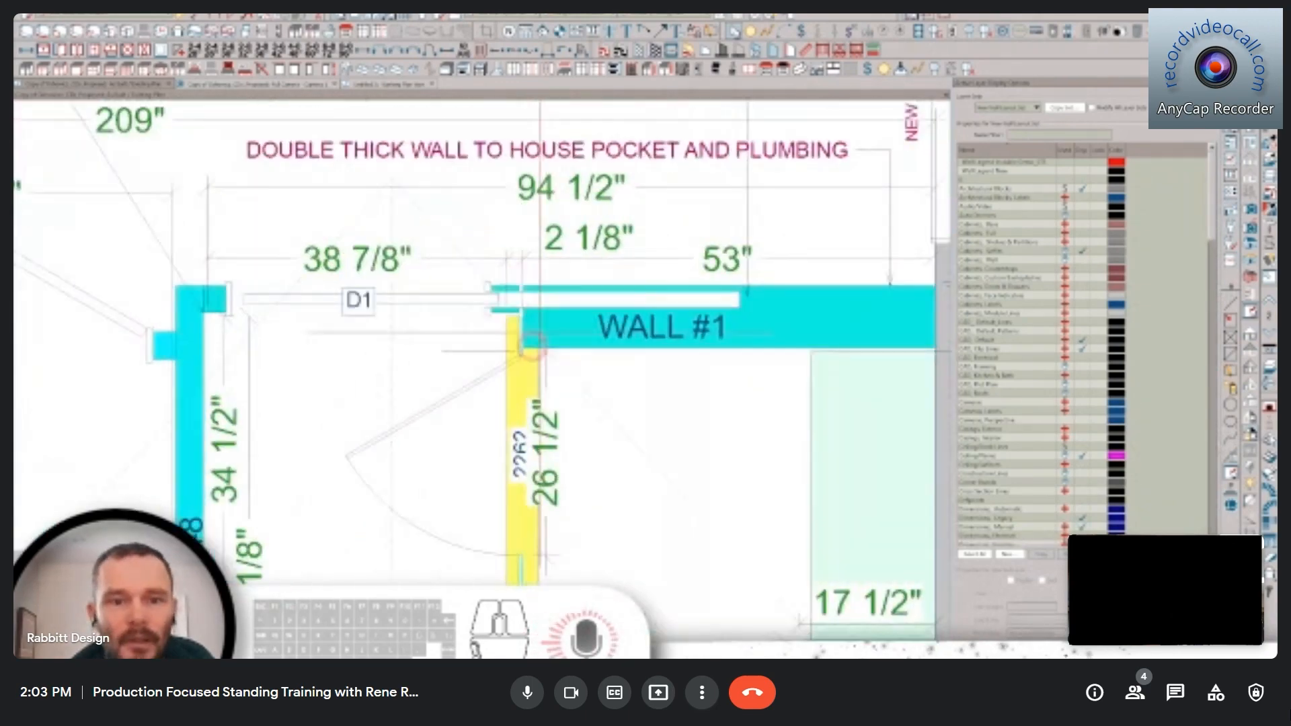
scroll(518, 342, up, 1)
click(509, 337)
scroll(510, 331, up, 2)
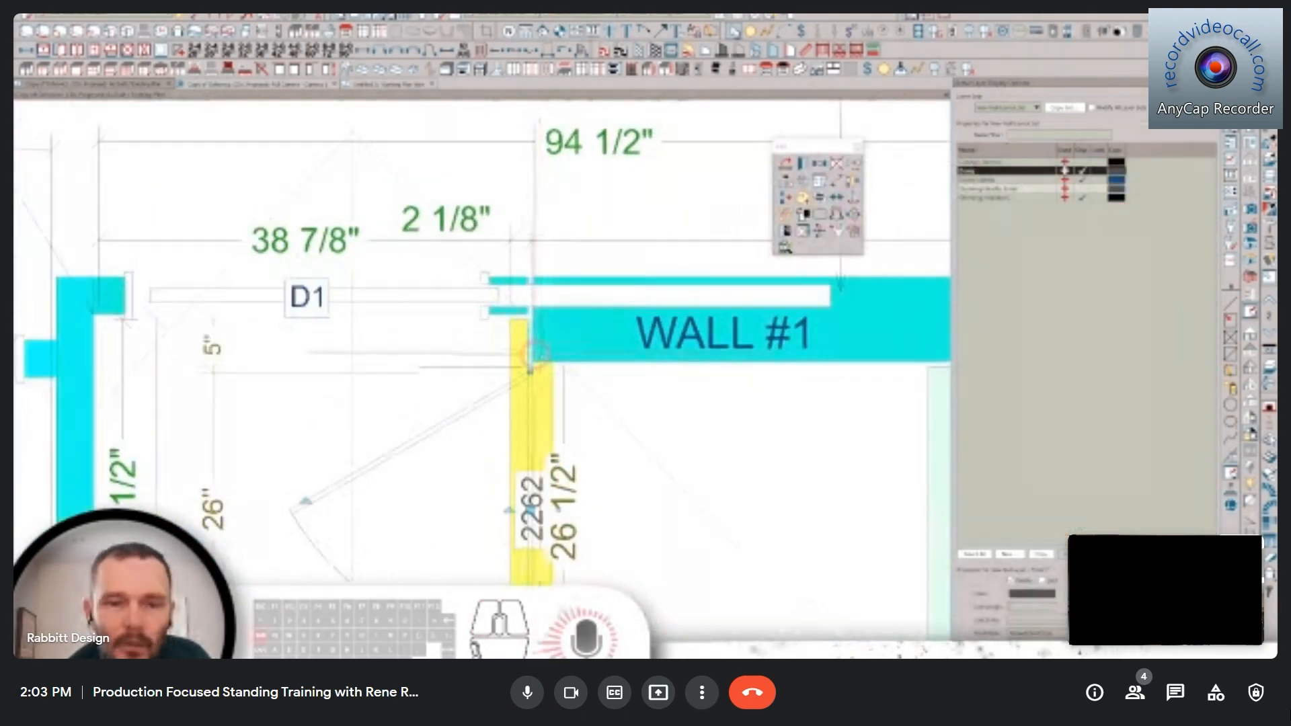
drag(509, 325, 553, 349)
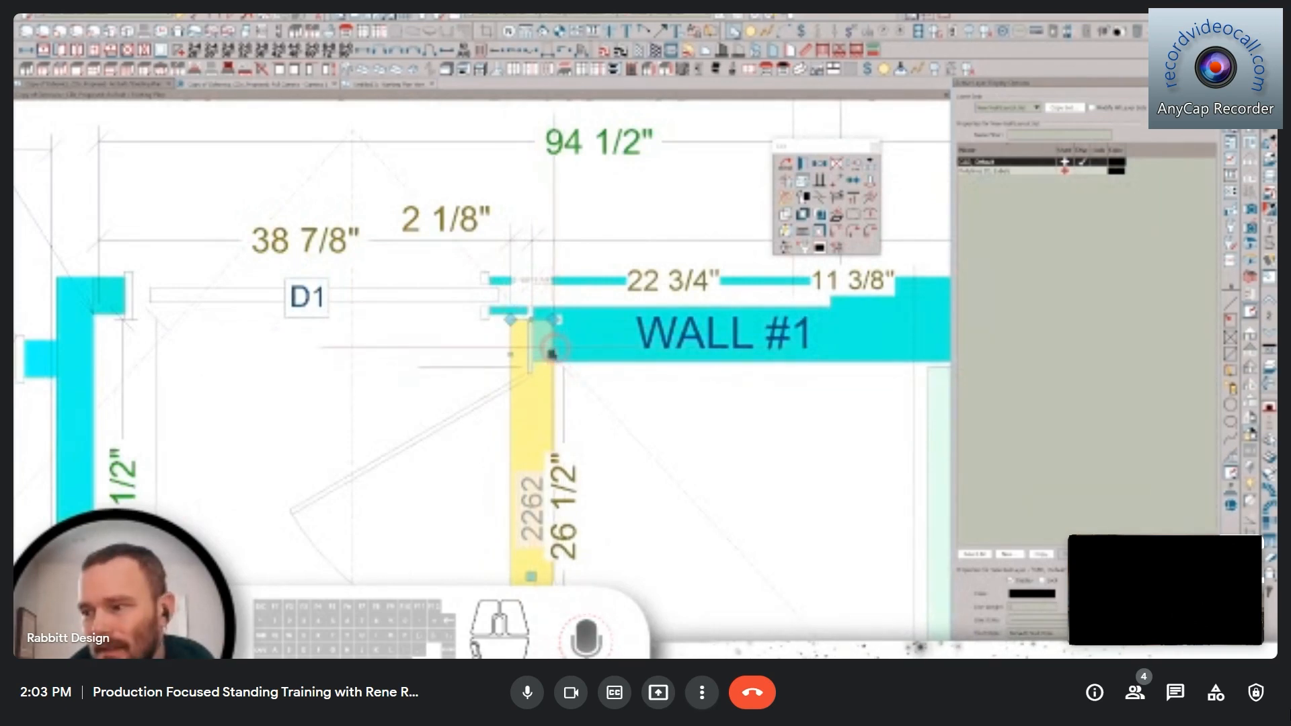
drag(553, 334, 544, 310)
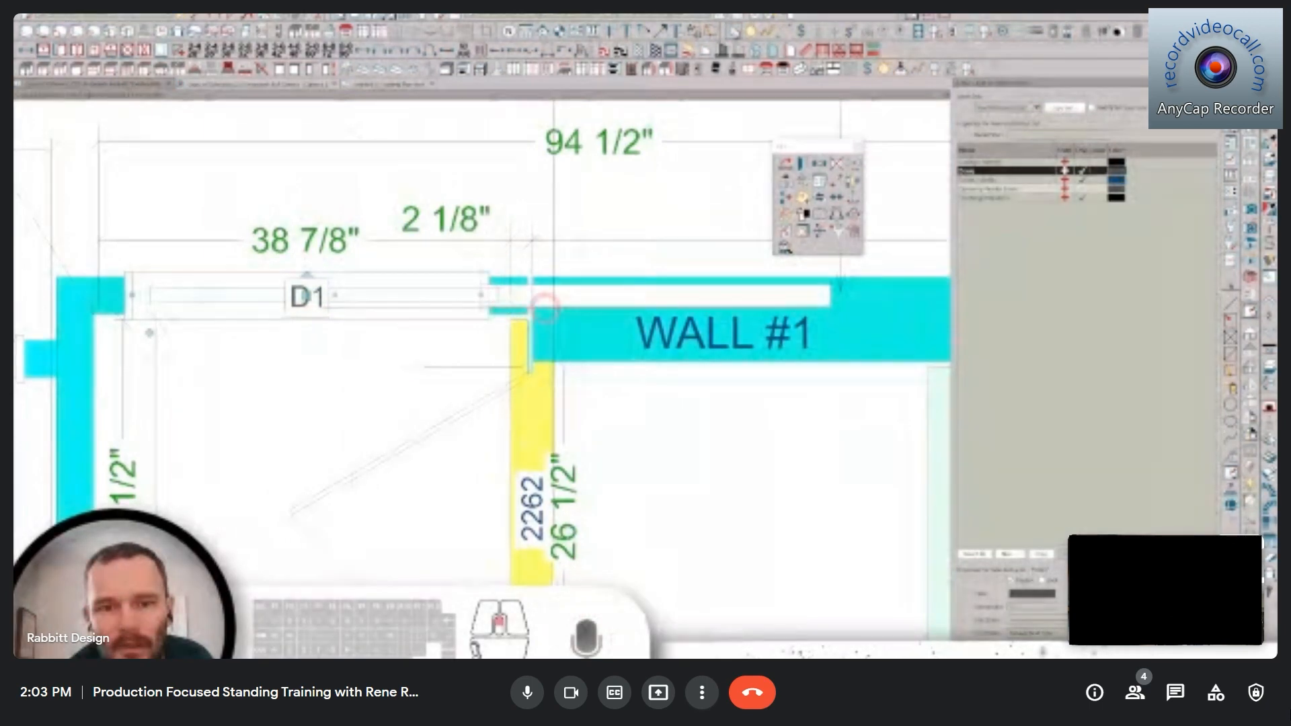
- Adjust the upper end of the shower door wall so it stops at the lower face of Wall #1
scroll(546, 307, up, 2)
click(519, 334)
drag(520, 325, 525, 362)
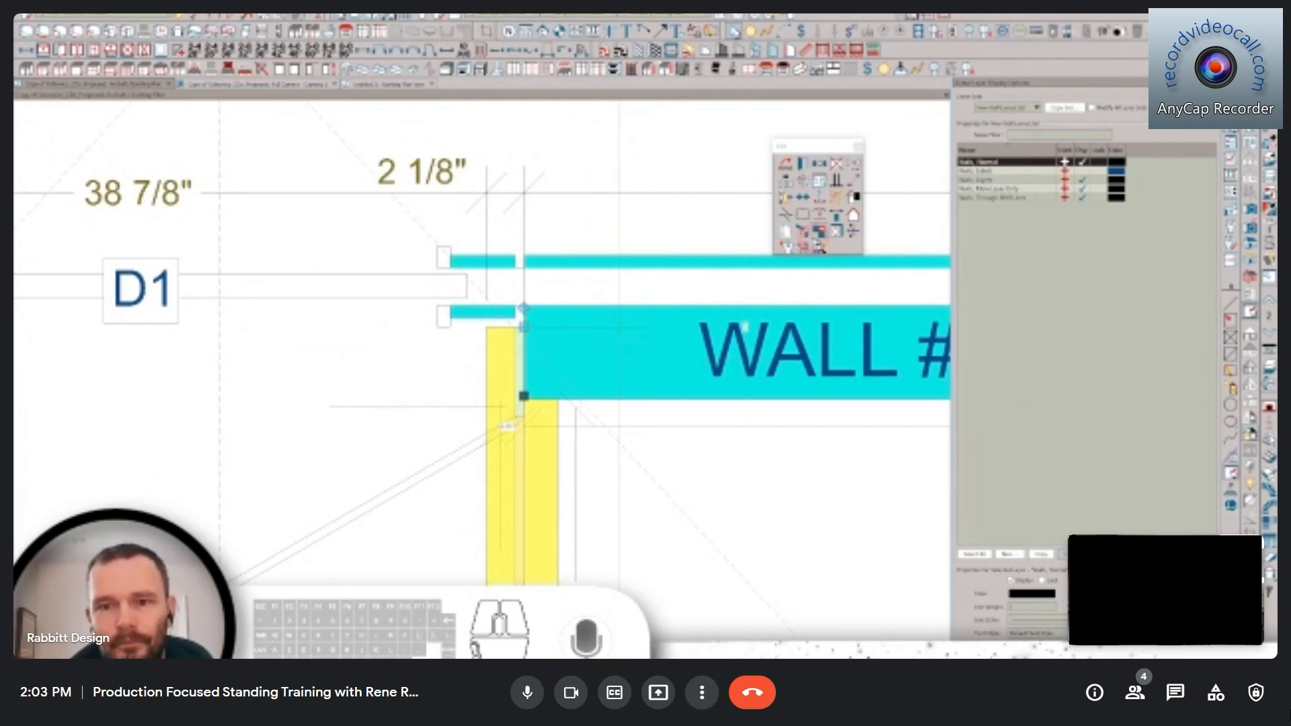
drag(524, 330, 524, 391)
- Try to edit how the shower door wall's layers meet the end of Wall #1
click(545, 367)
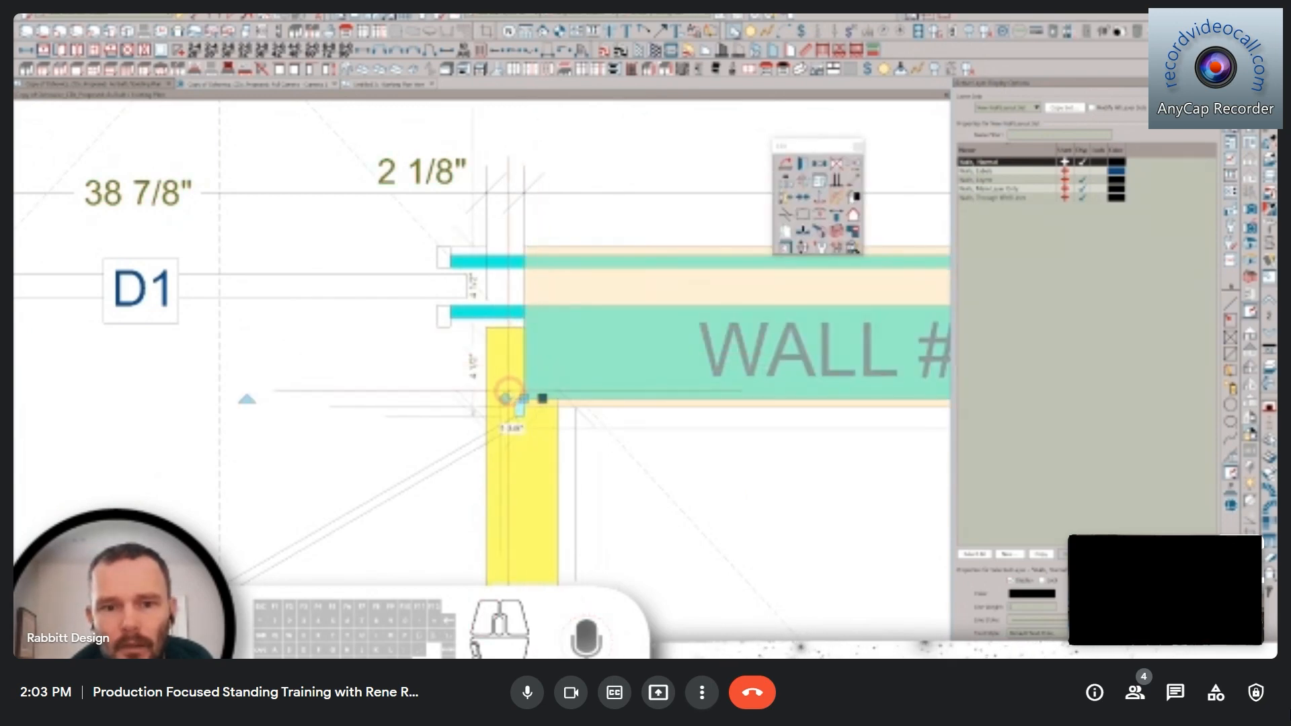
click(505, 361)
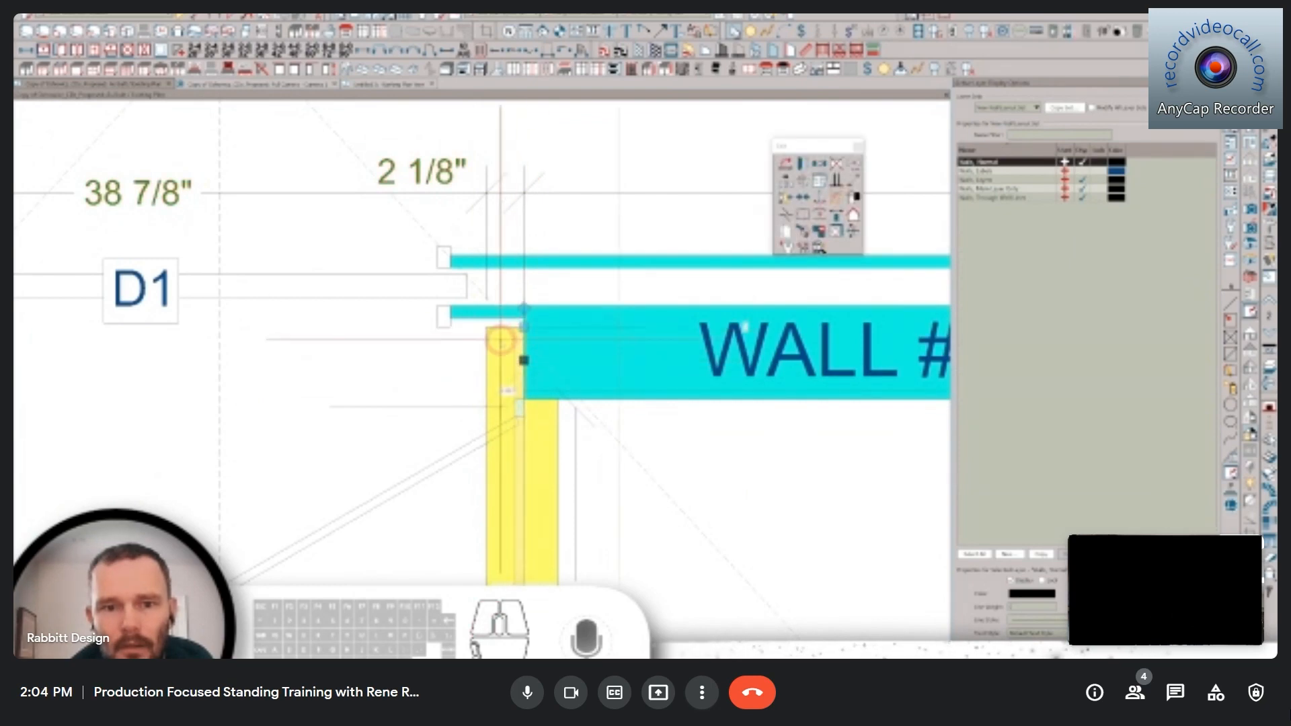
drag(526, 326, 518, 313)
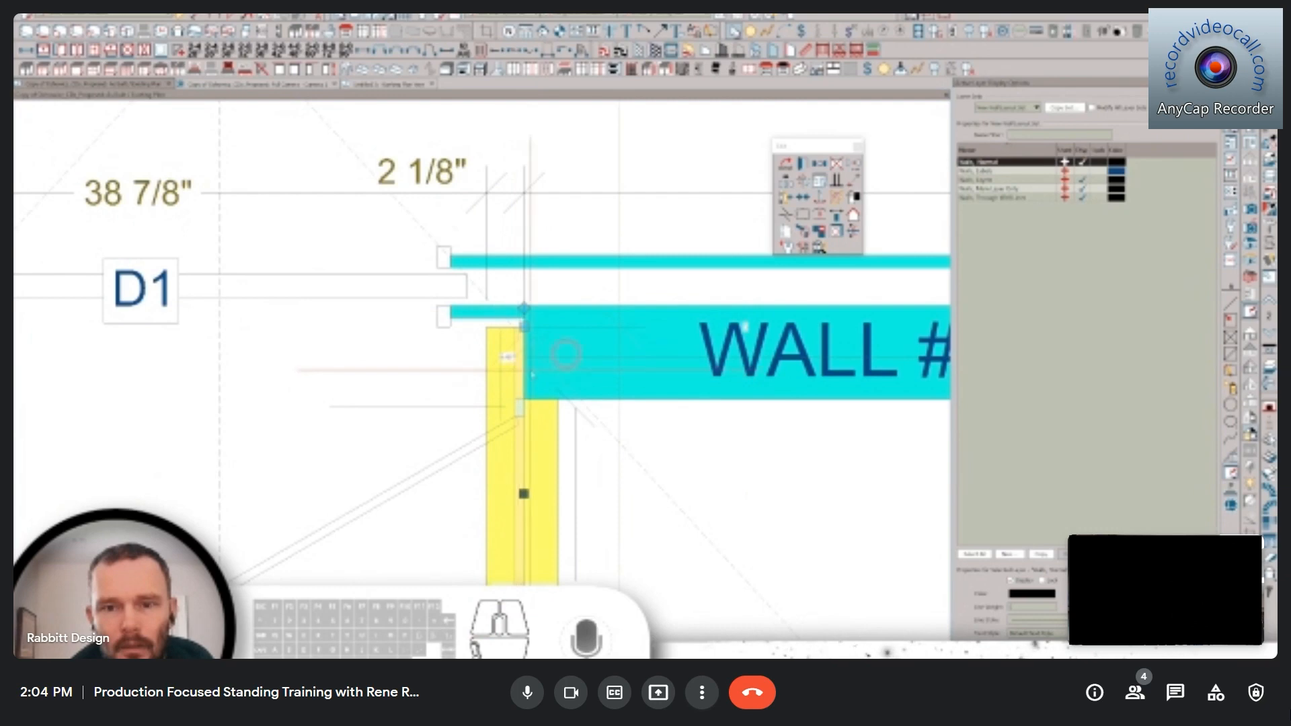
click(819, 232)
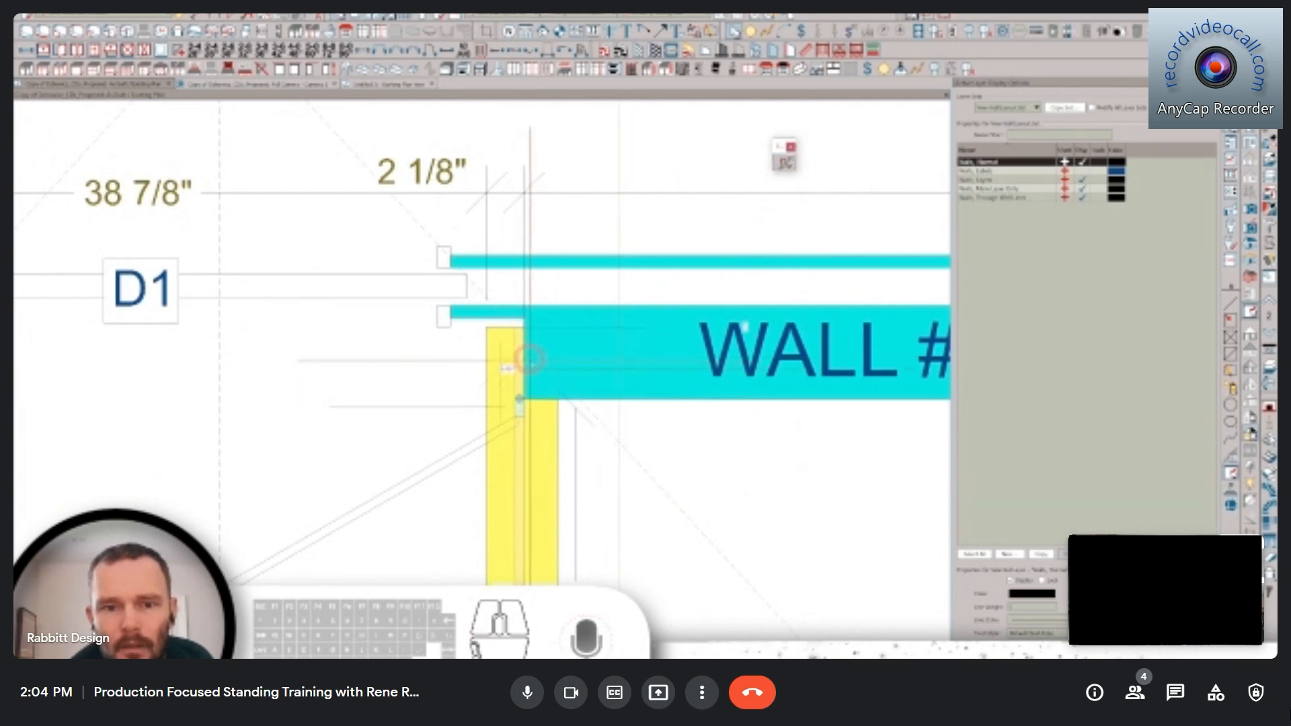
click(578, 345)
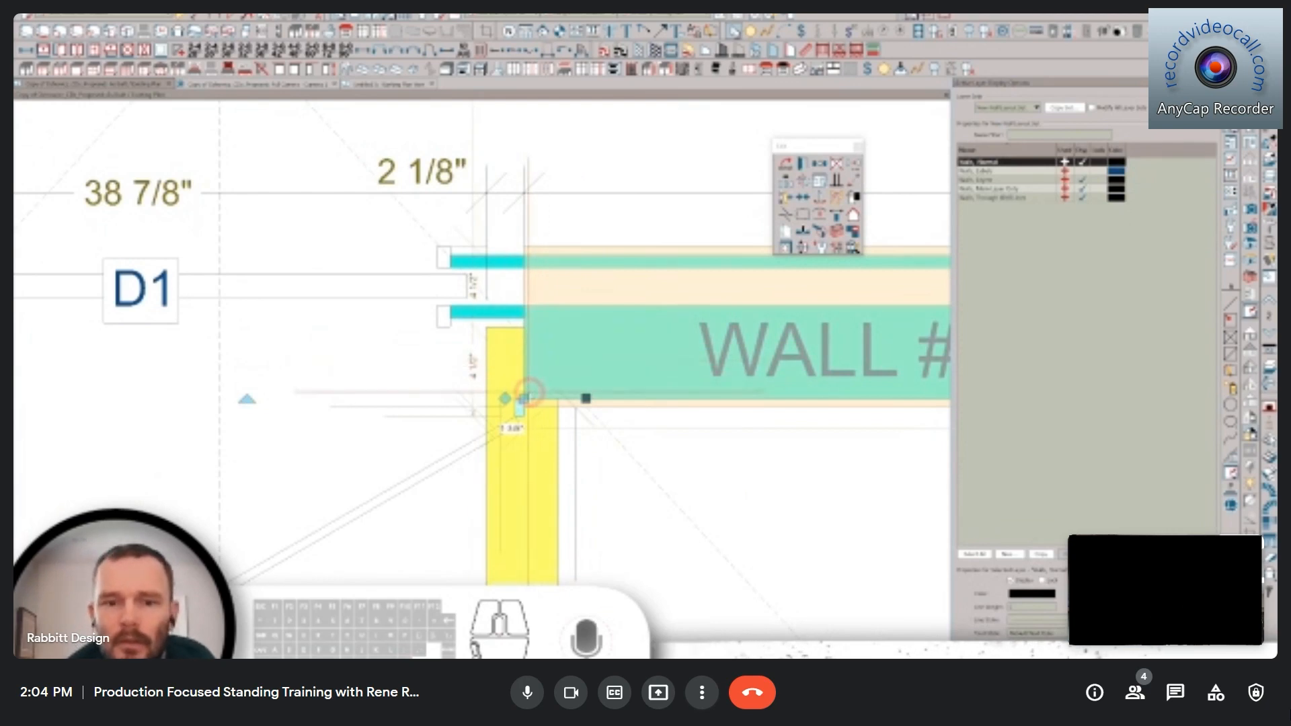
- Draw a vertical guide line up from the yellow wall's outer corner and try to extend the end of Wall #1 to it
key(l)
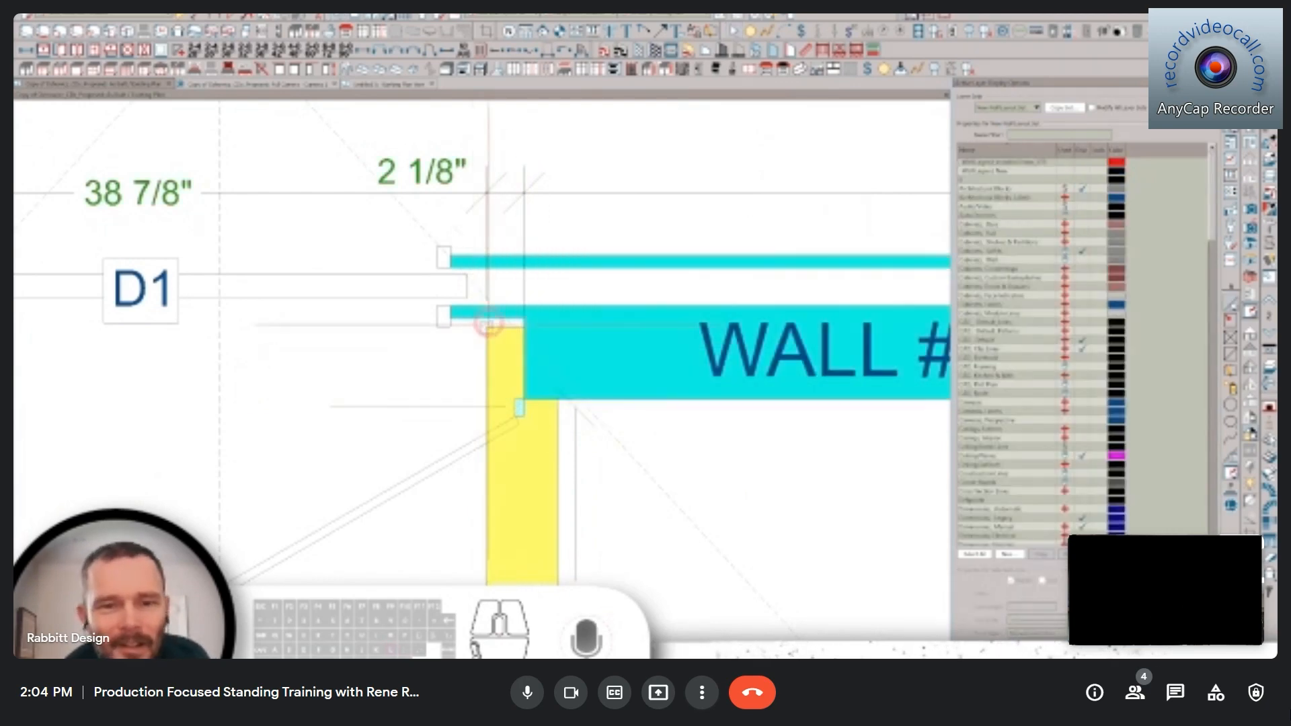
drag(489, 323, 481, 137)
click(563, 329)
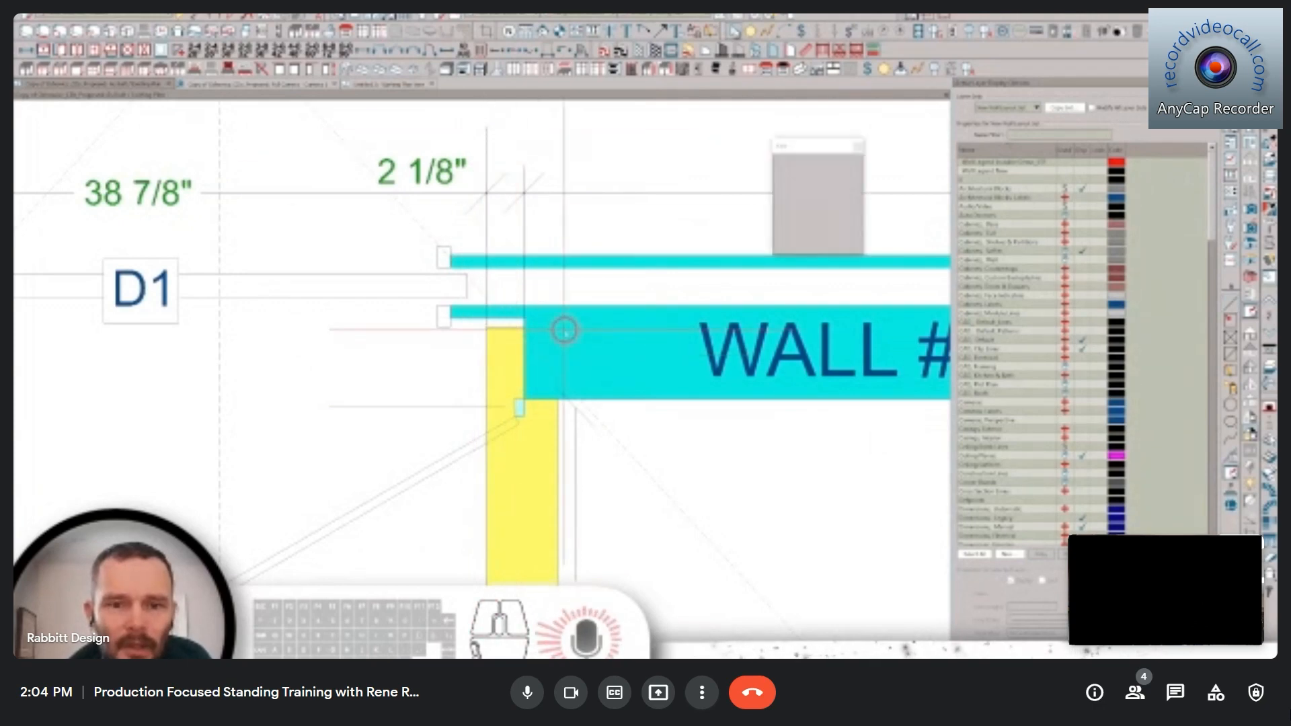
drag(525, 394, 490, 386)
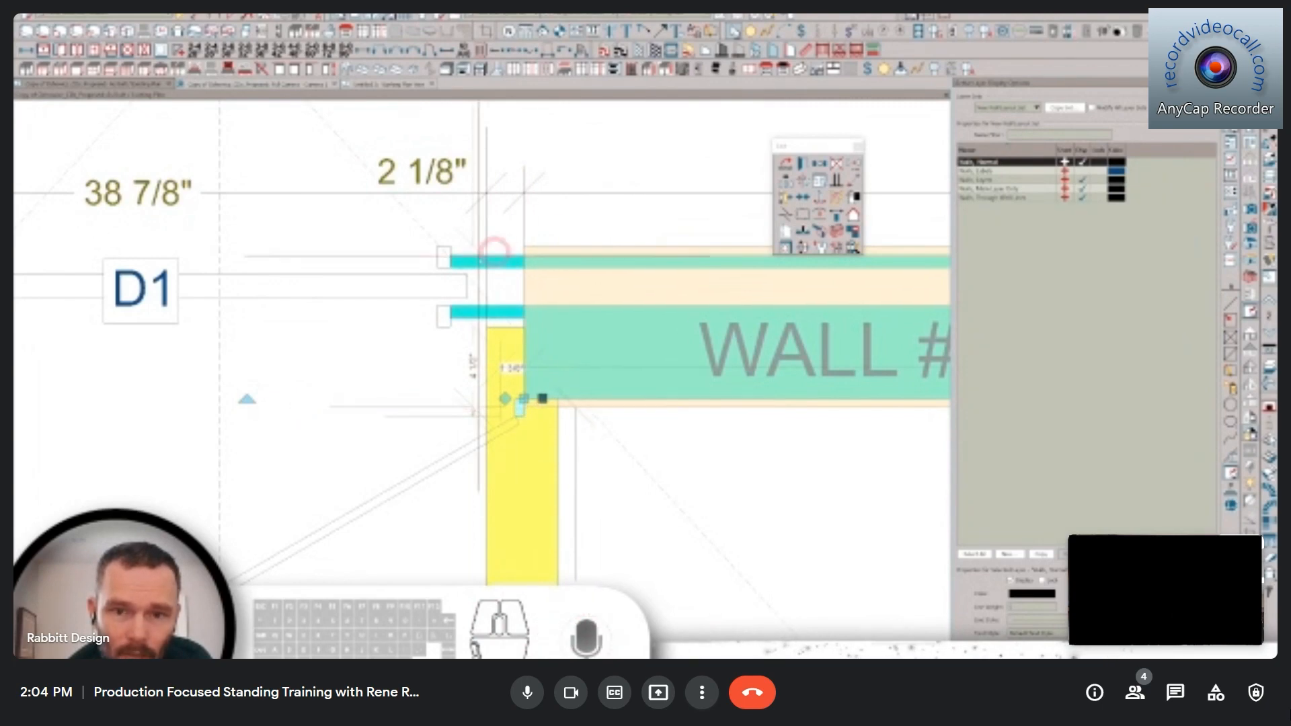
- Select the shower door, the yellow polyline and the shower door wall to examine their alignment beside Wall #1
click(531, 447)
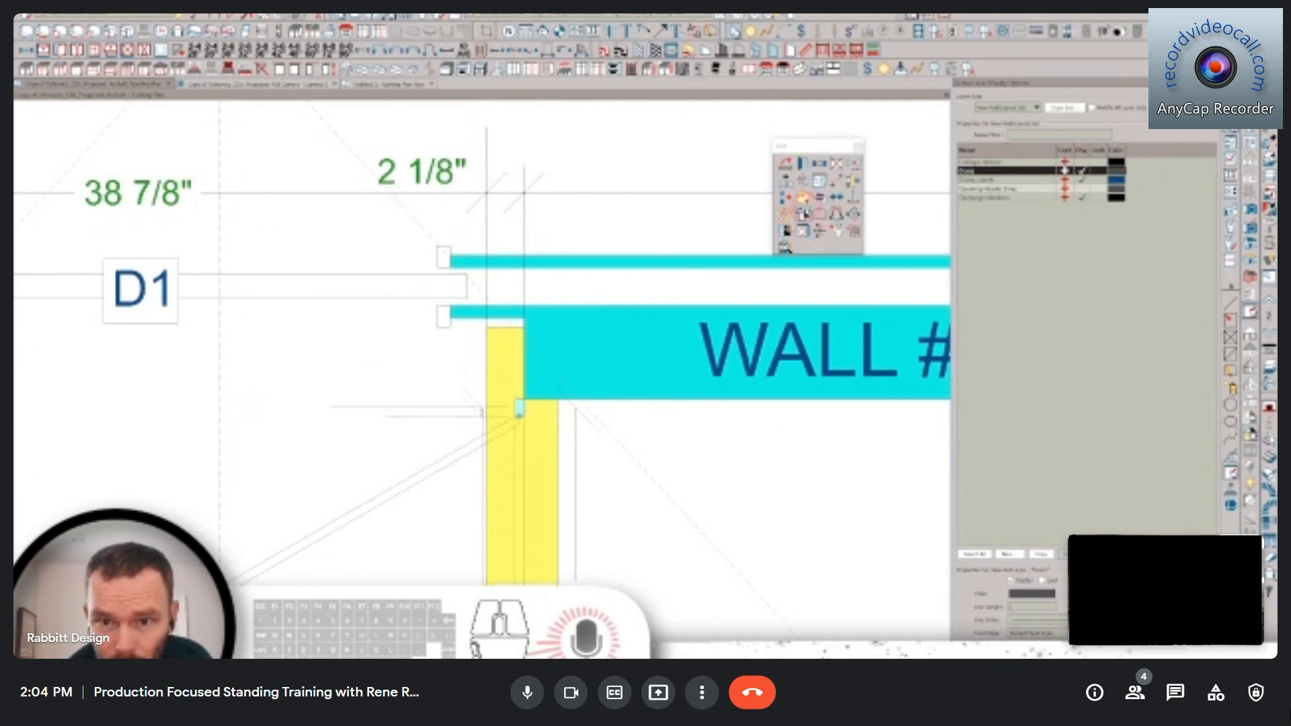
click(493, 372)
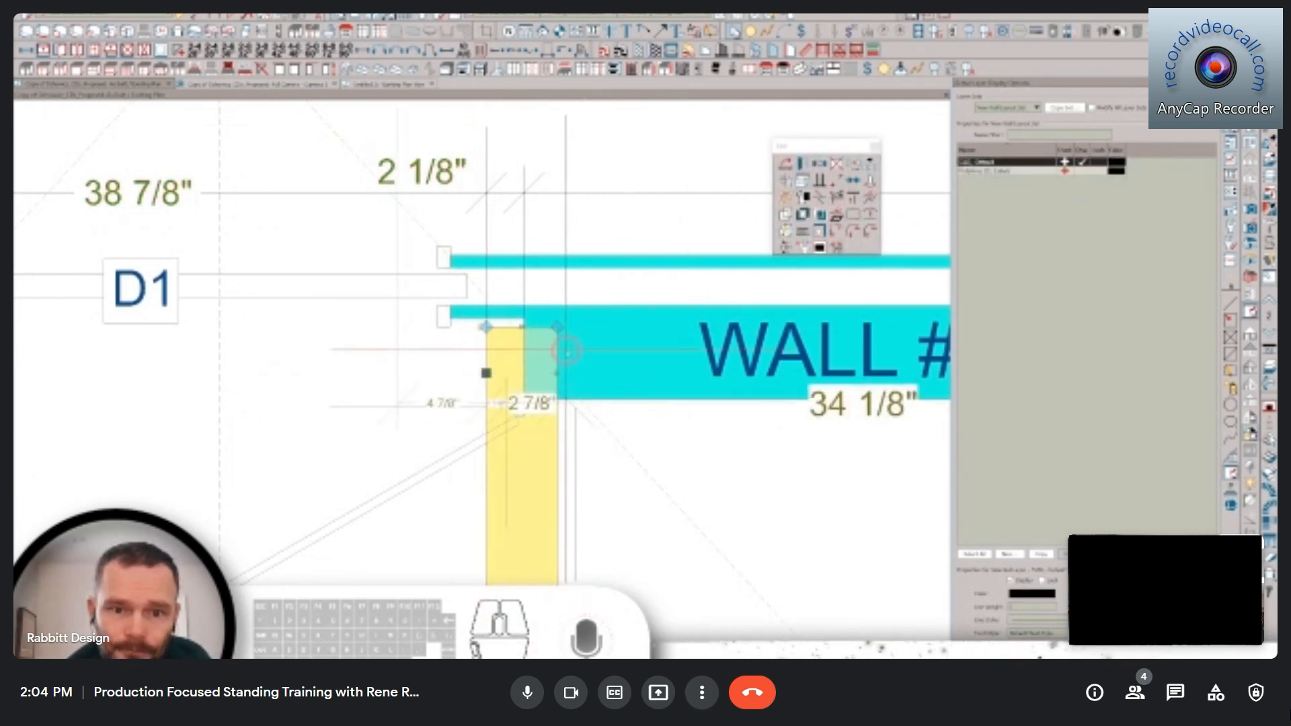
key(Tab)
click(502, 354)
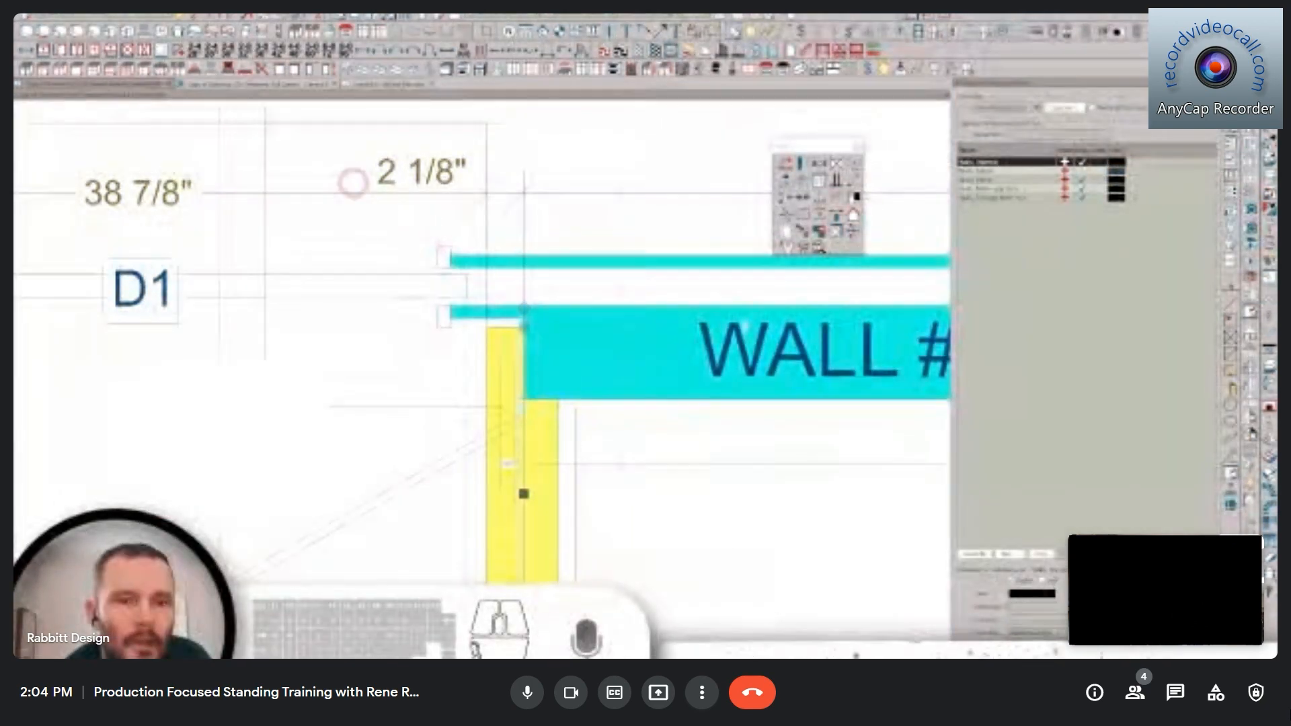
- Check the corner of the yellow shower door wall against the end of Wall #1 in the plan
click(650, 287)
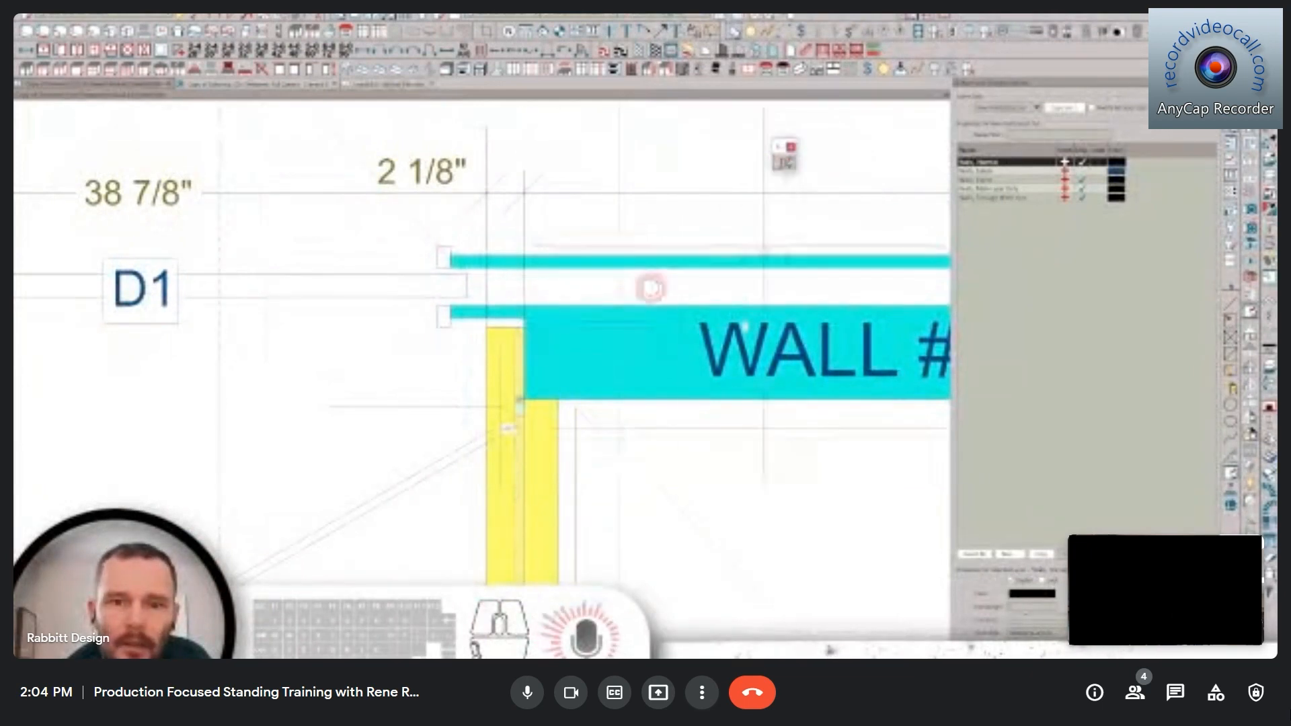
mouse_move(518, 397)
mouse_down()
mouse_move(522, 427)
mouse_move(520, 399)
mouse_up()
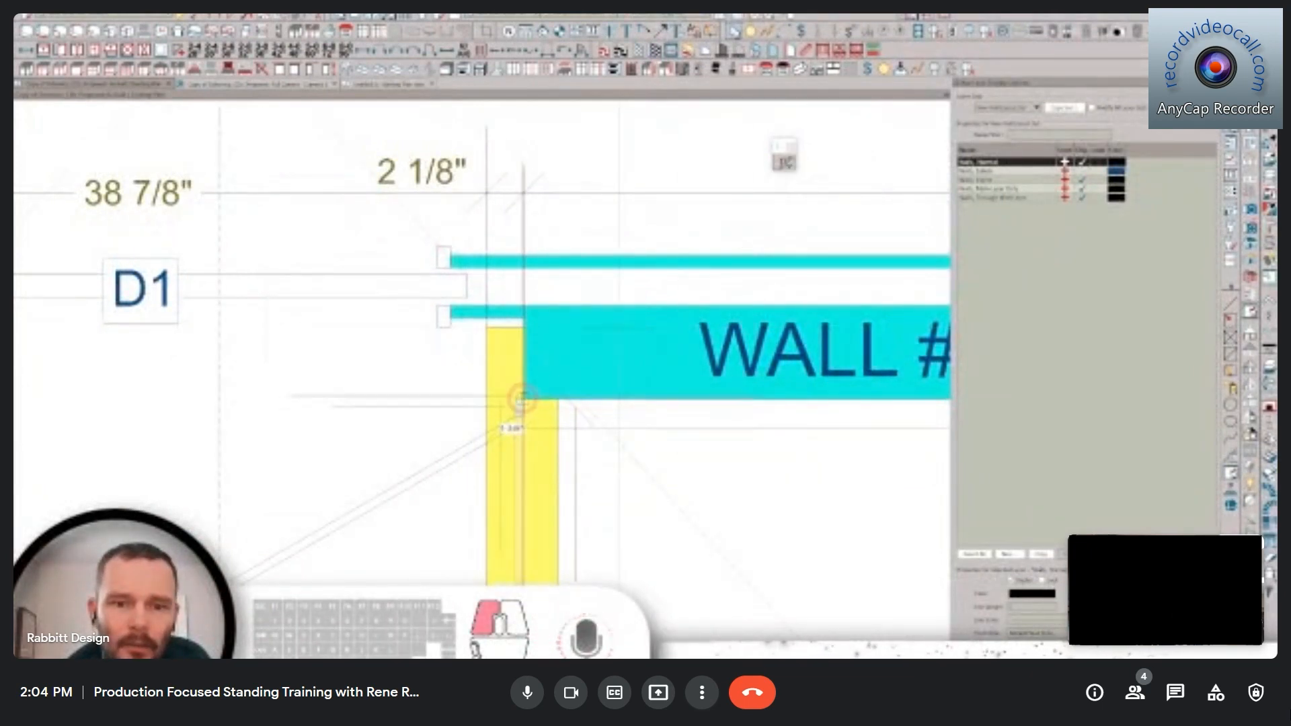
click(502, 341)
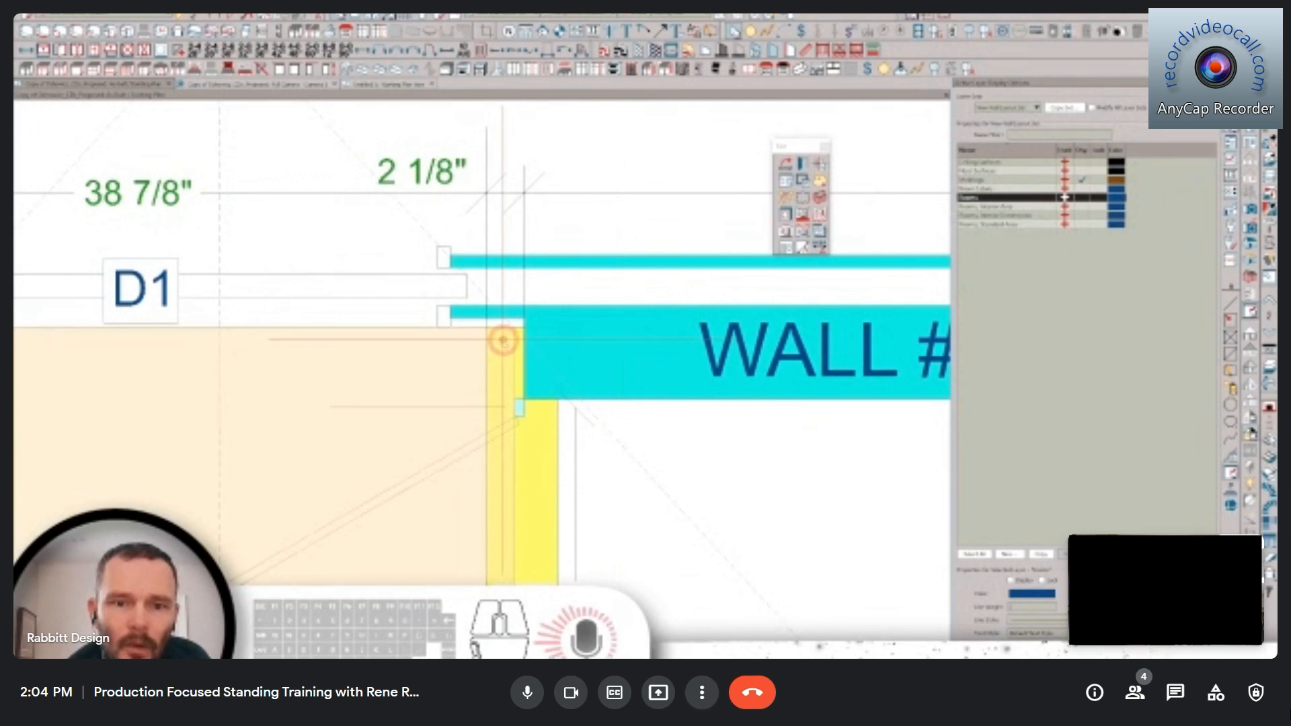
- Switch to the bathroom camera view and inspect the shower door wall where it meets the pocket door, from ceiling to floor
click(264, 85)
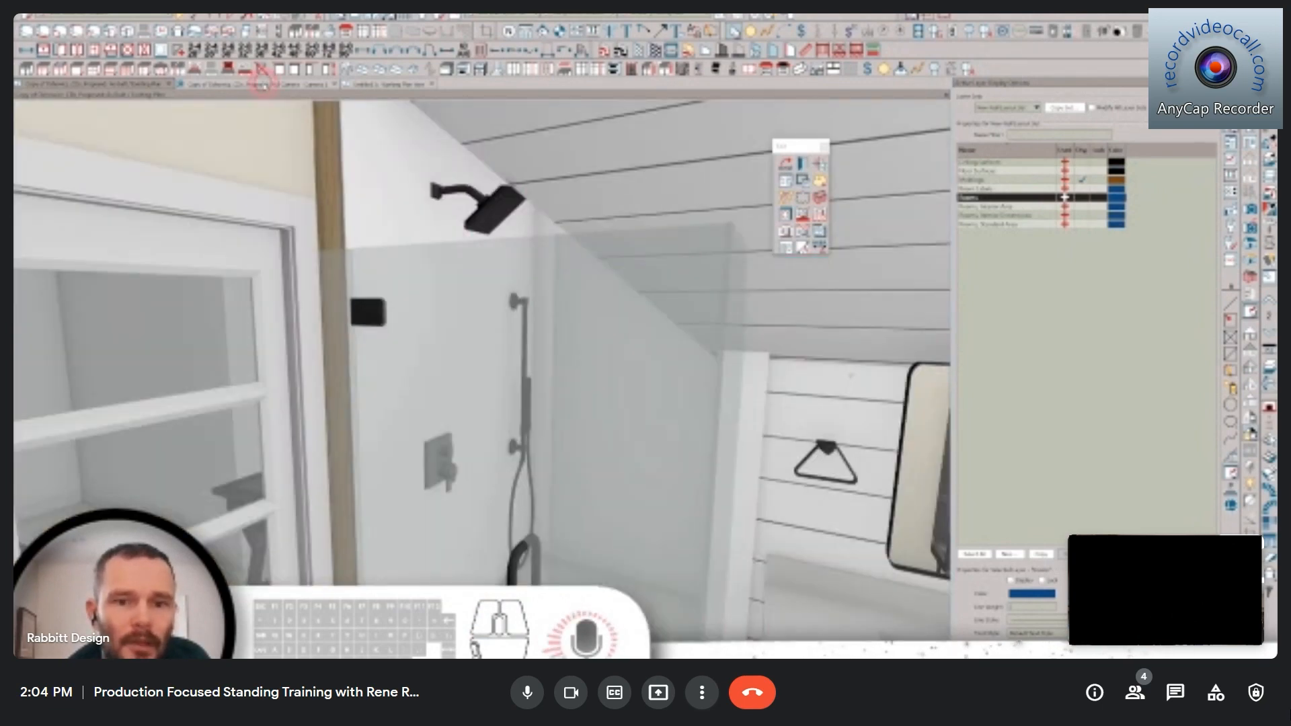
drag(458, 250, 367, 239)
mouse_move(278, 280)
mouse_down()
mouse_move(300, 256)
mouse_move(297, 270)
mouse_up()
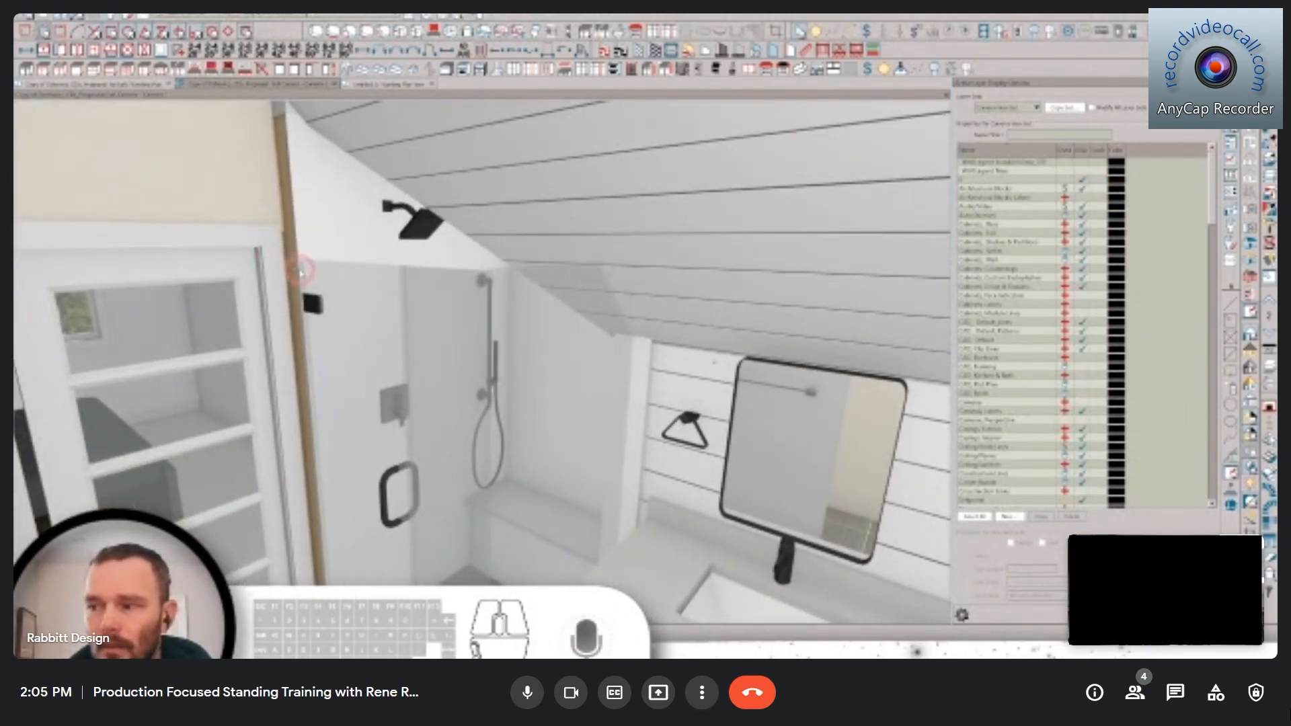
drag(299, 269, 300, 269)
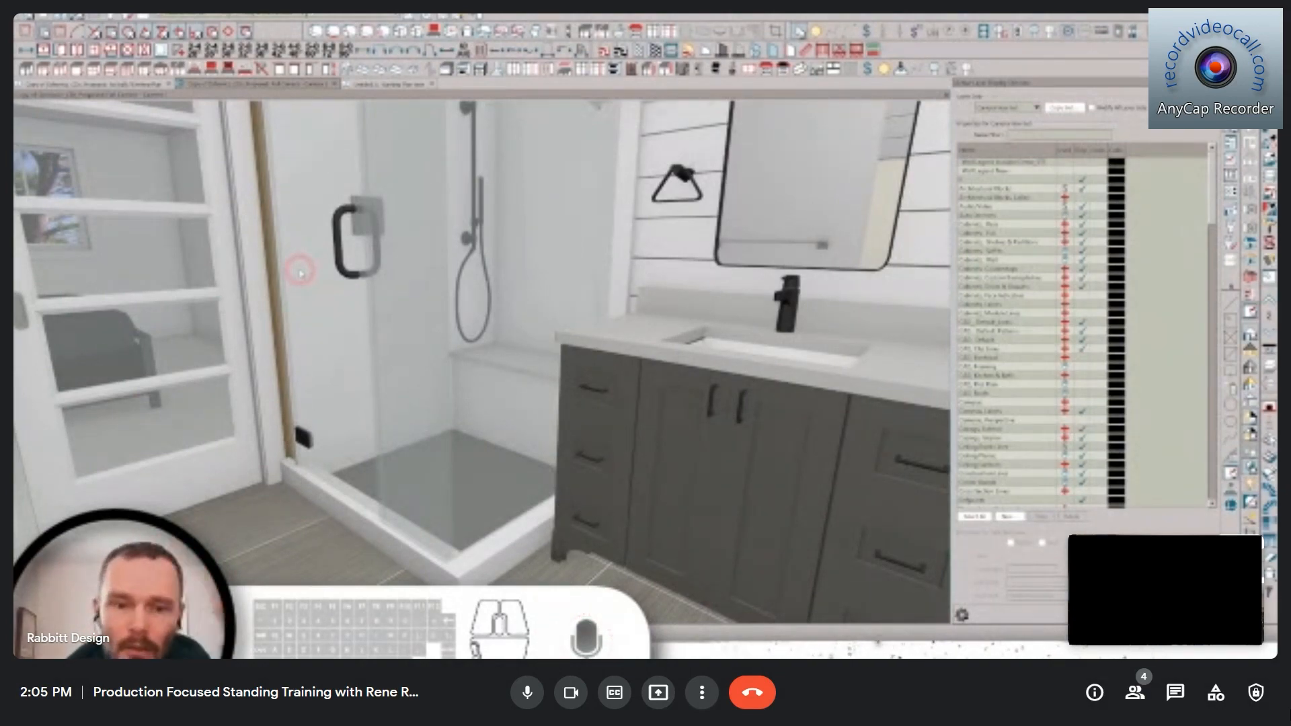
drag(300, 269, 236, 304)
- Examine the selected wall behind the towel shelving and the exposed red surface along the sloped edge of the adjacent shiplap wall
click(373, 326)
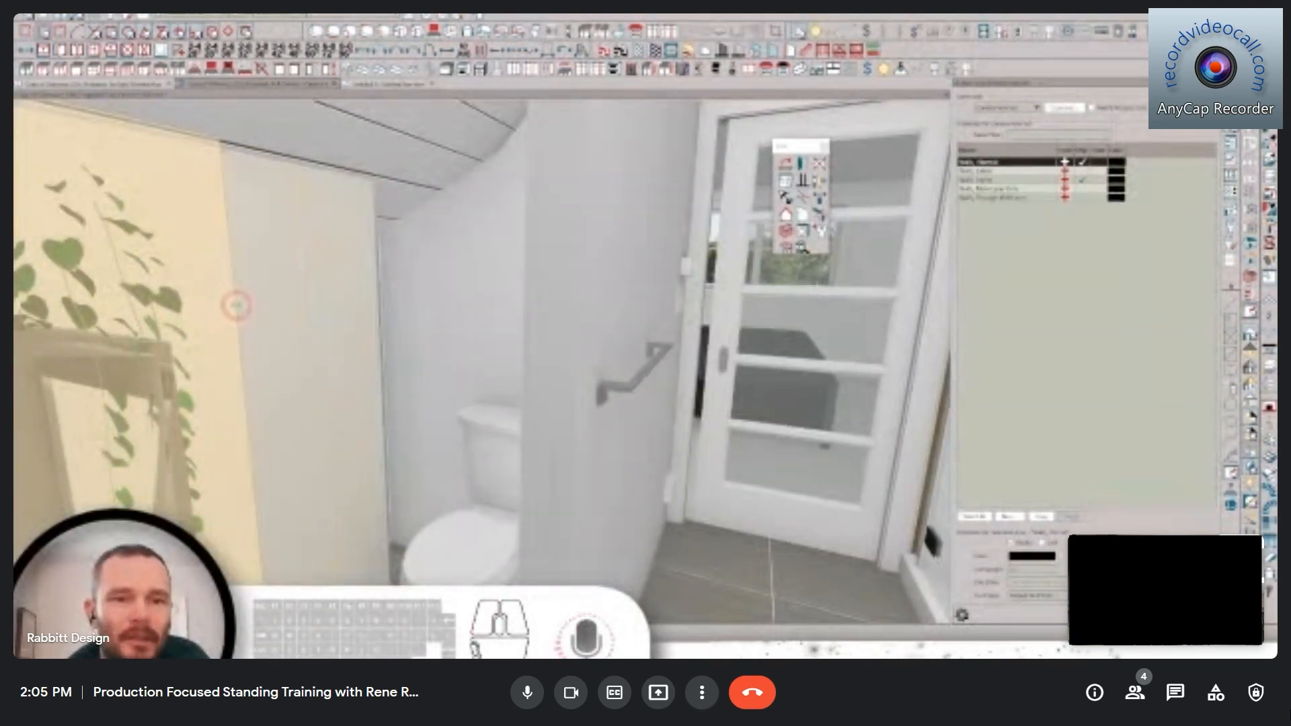
drag(274, 375, 439, 282)
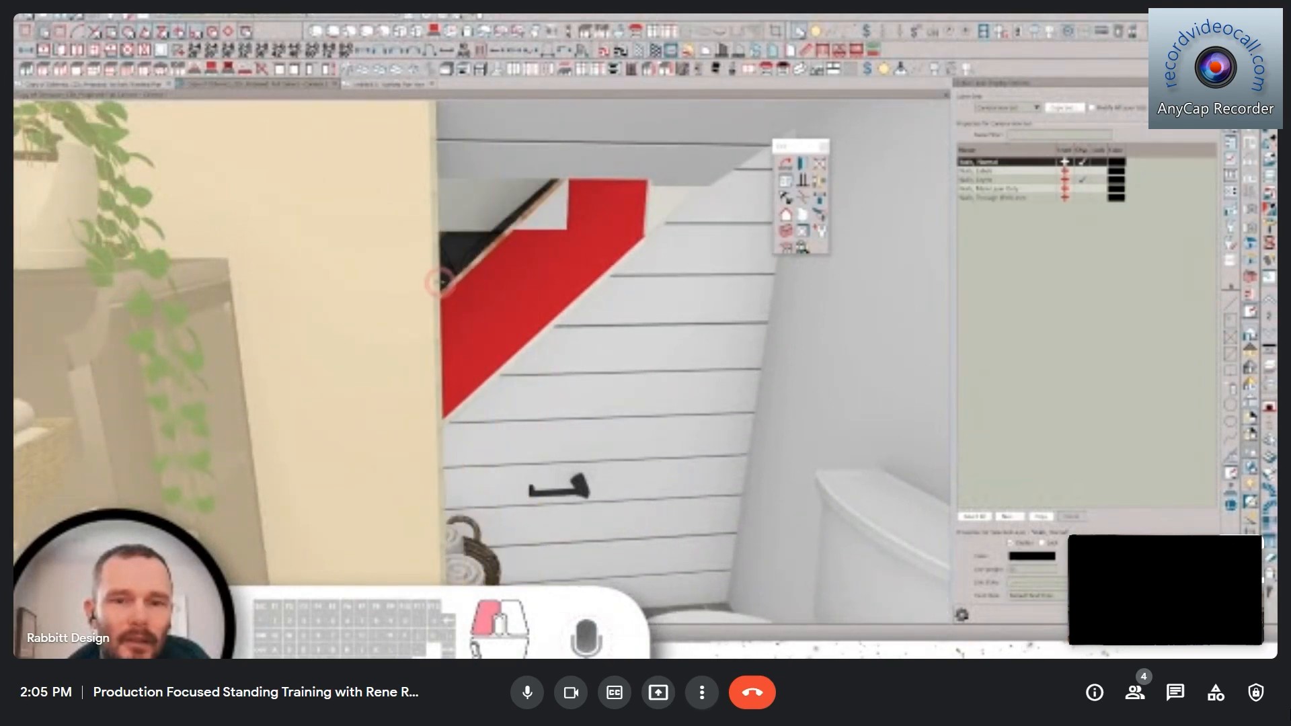
click(559, 326)
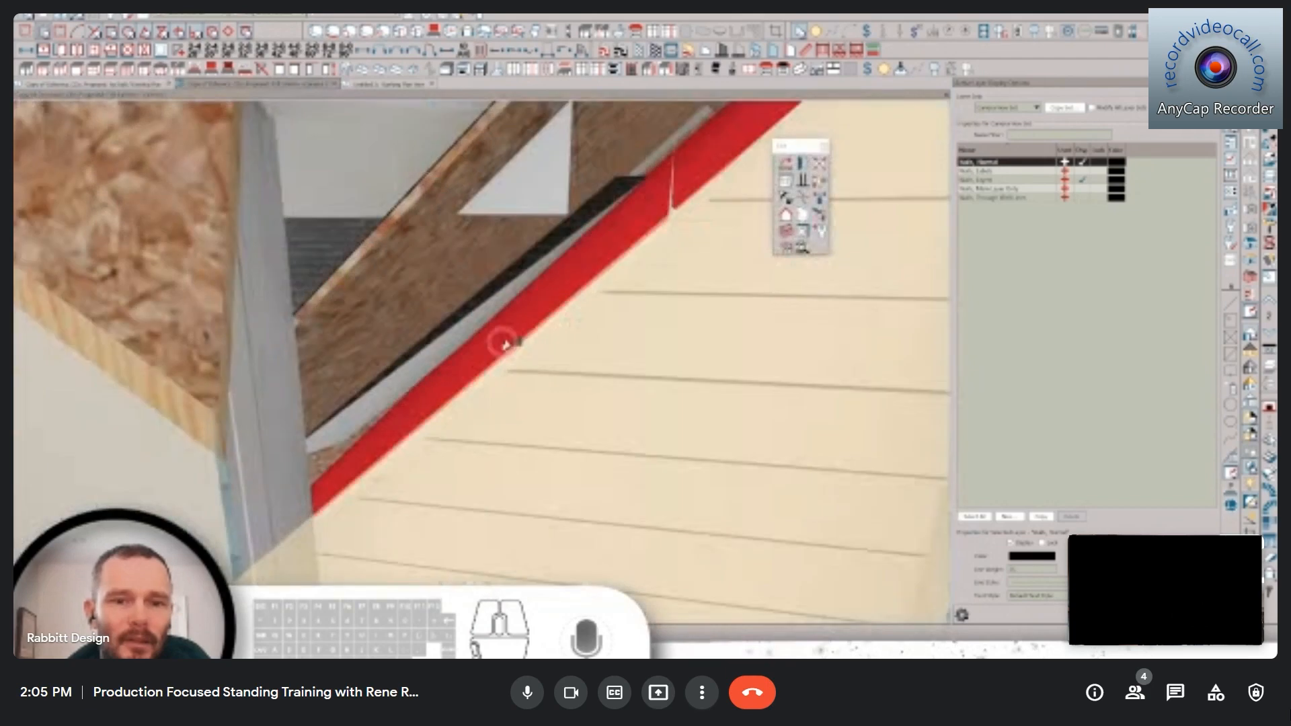
middle_drag(505, 345, 443, 306)
drag(442, 306, 577, 261)
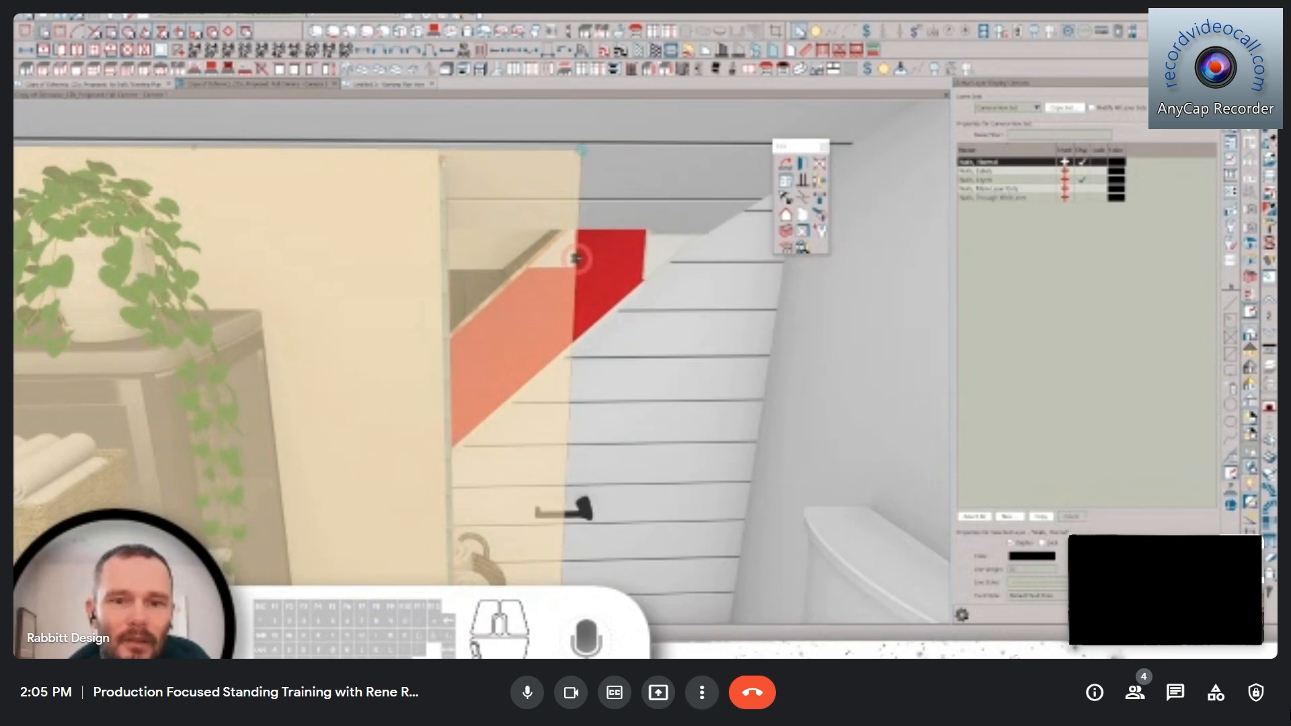
scroll(577, 259, down, 3)
middle_drag(559, 446, 544, 491)
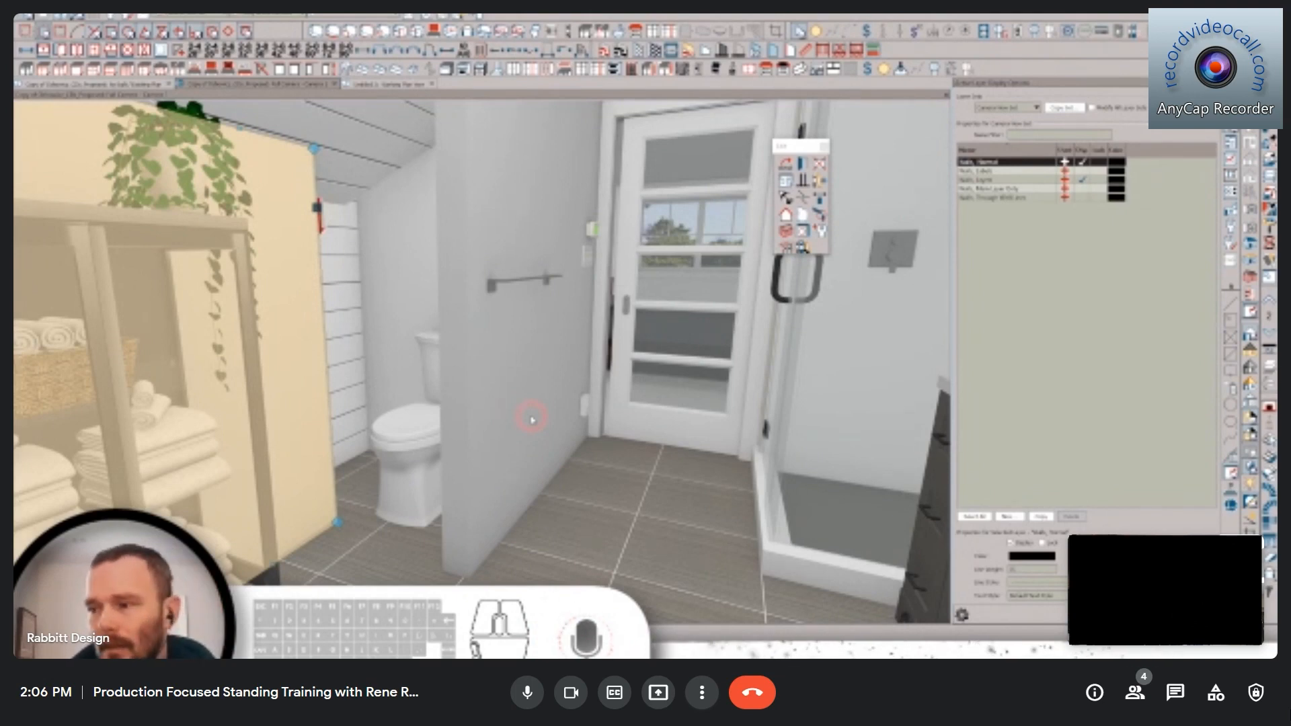
- Inspect the selected wall's position on the dormer from outside the house and return to the bathroom interior
key(Right)
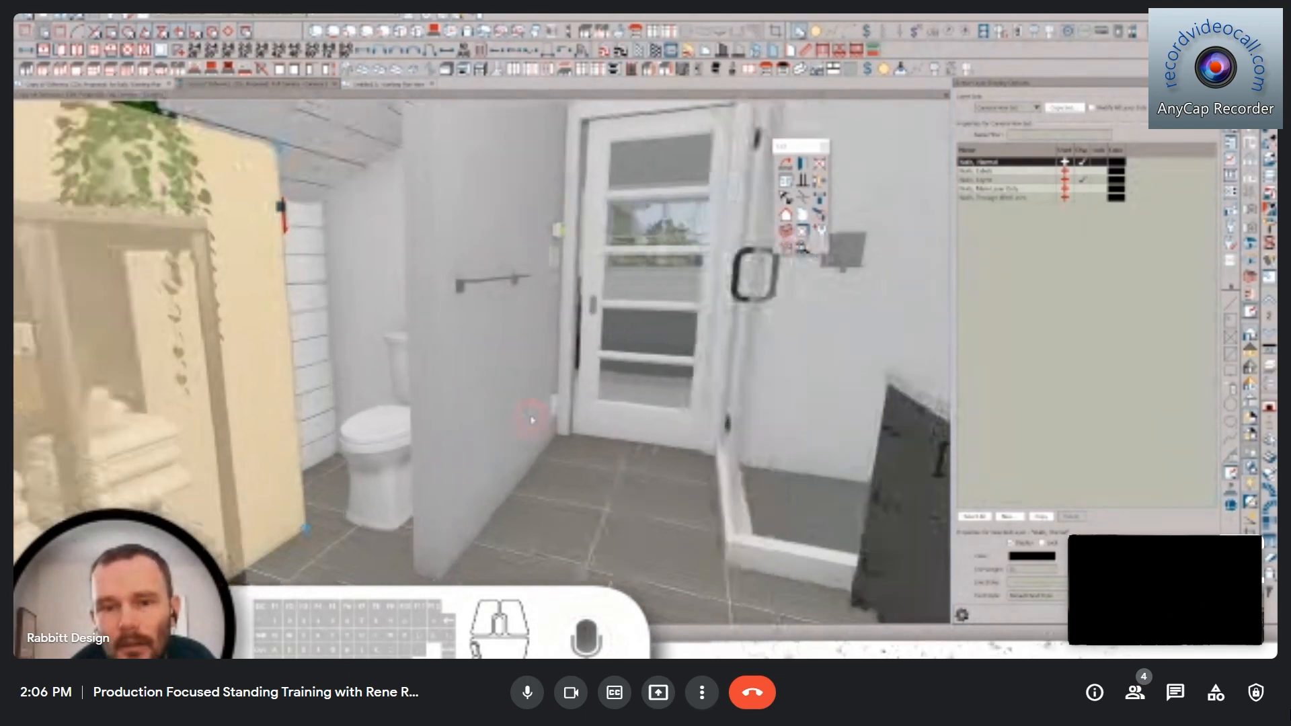
scroll(531, 418, down, 2)
scroll(531, 419, down, 5)
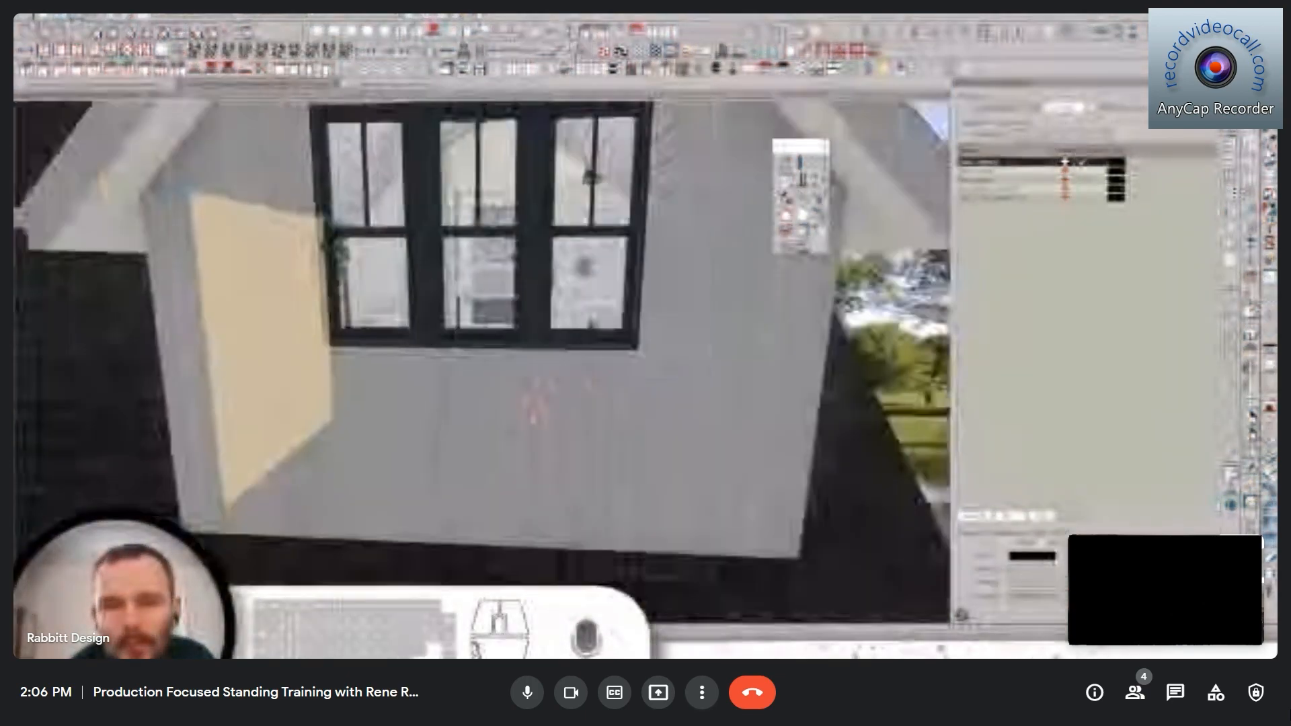
scroll(531, 418, down, 5)
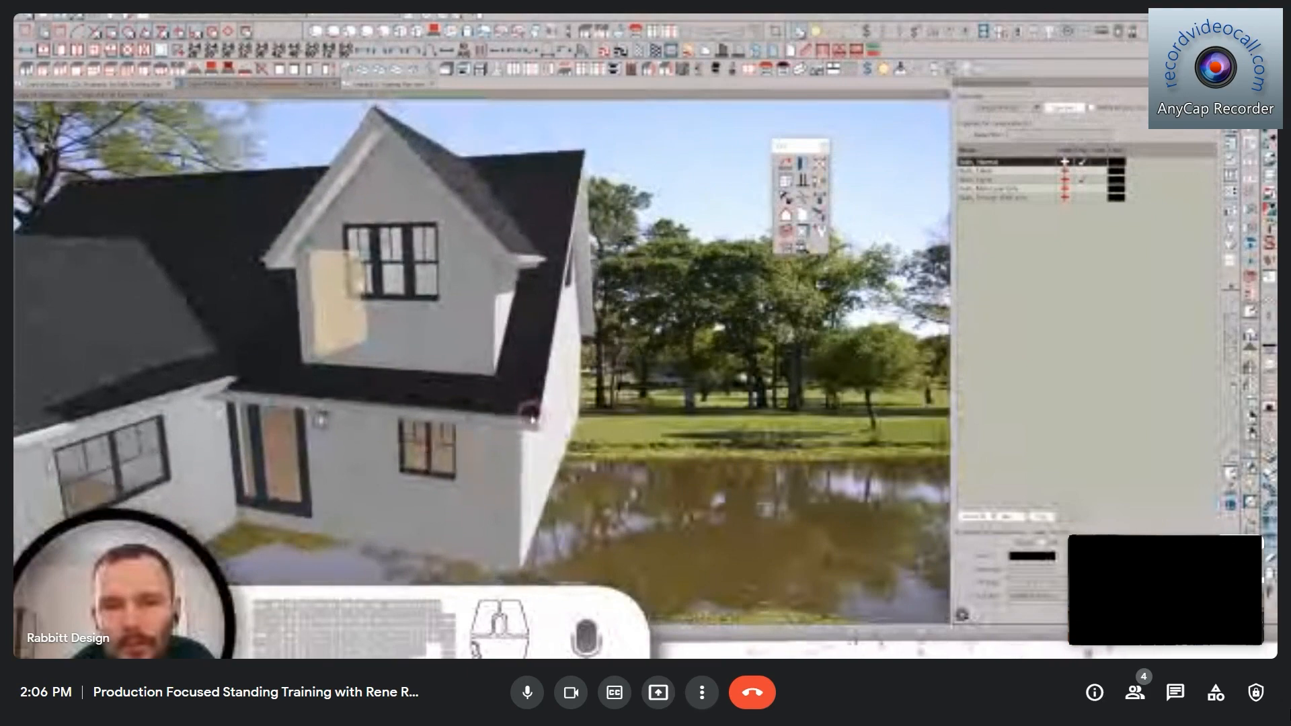
key(Right)
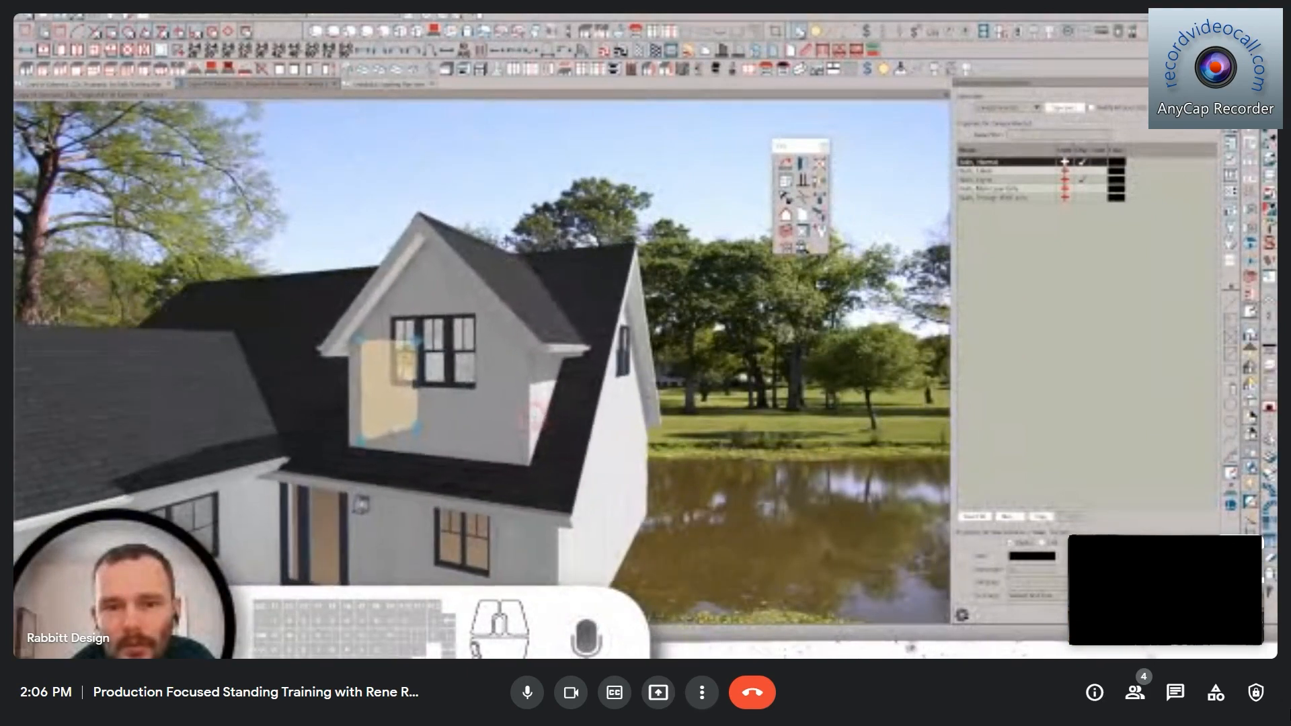
key(Right)
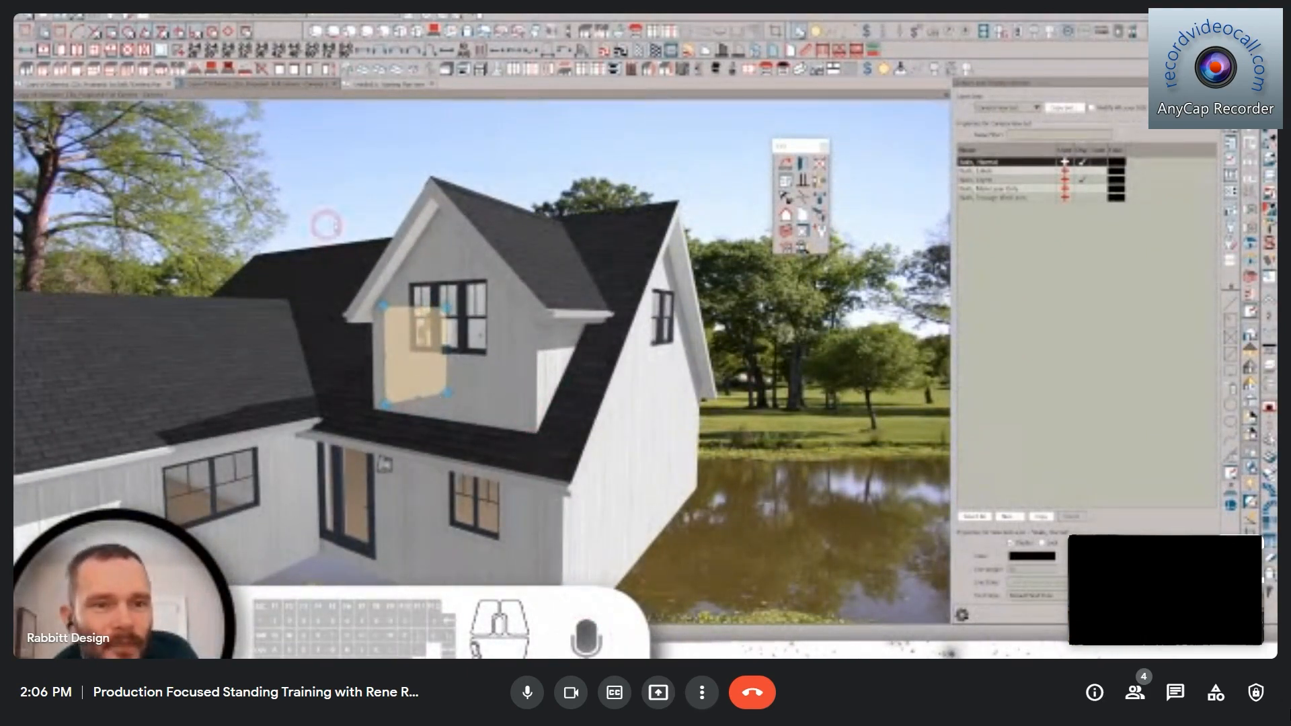
scroll(490, 349, up, 10)
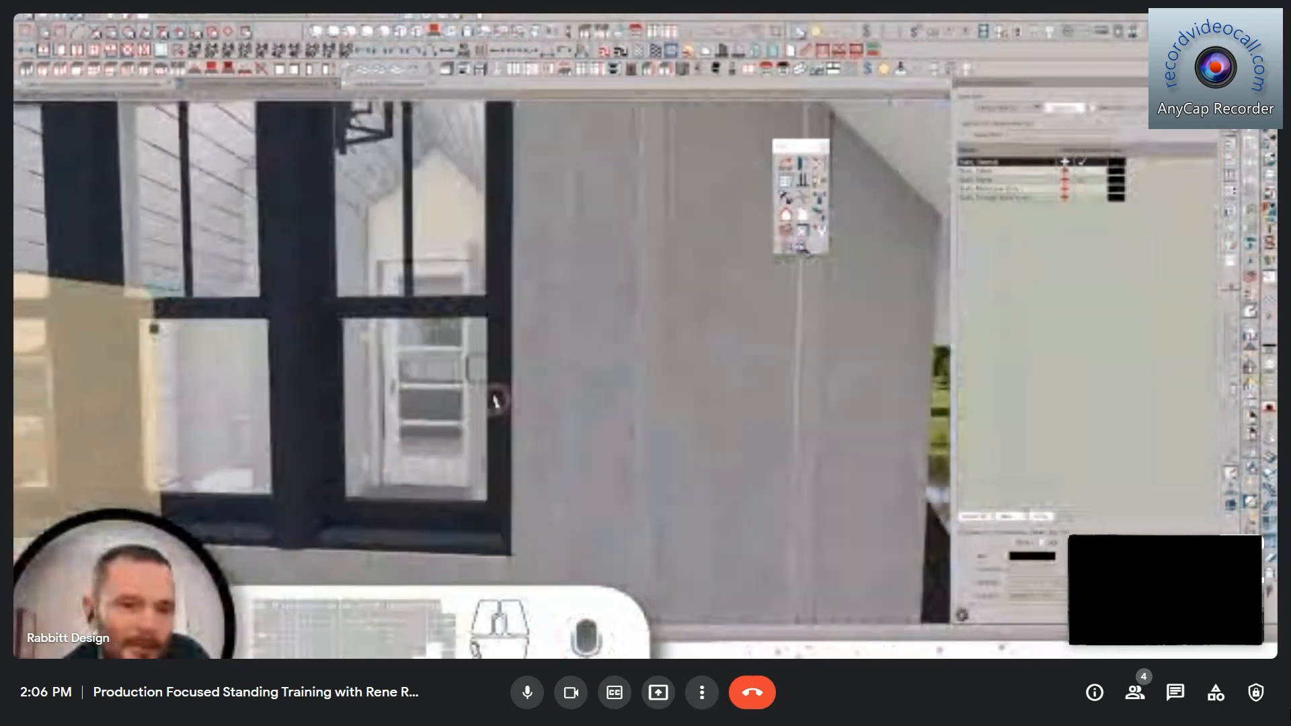
scroll(497, 402, up, 5)
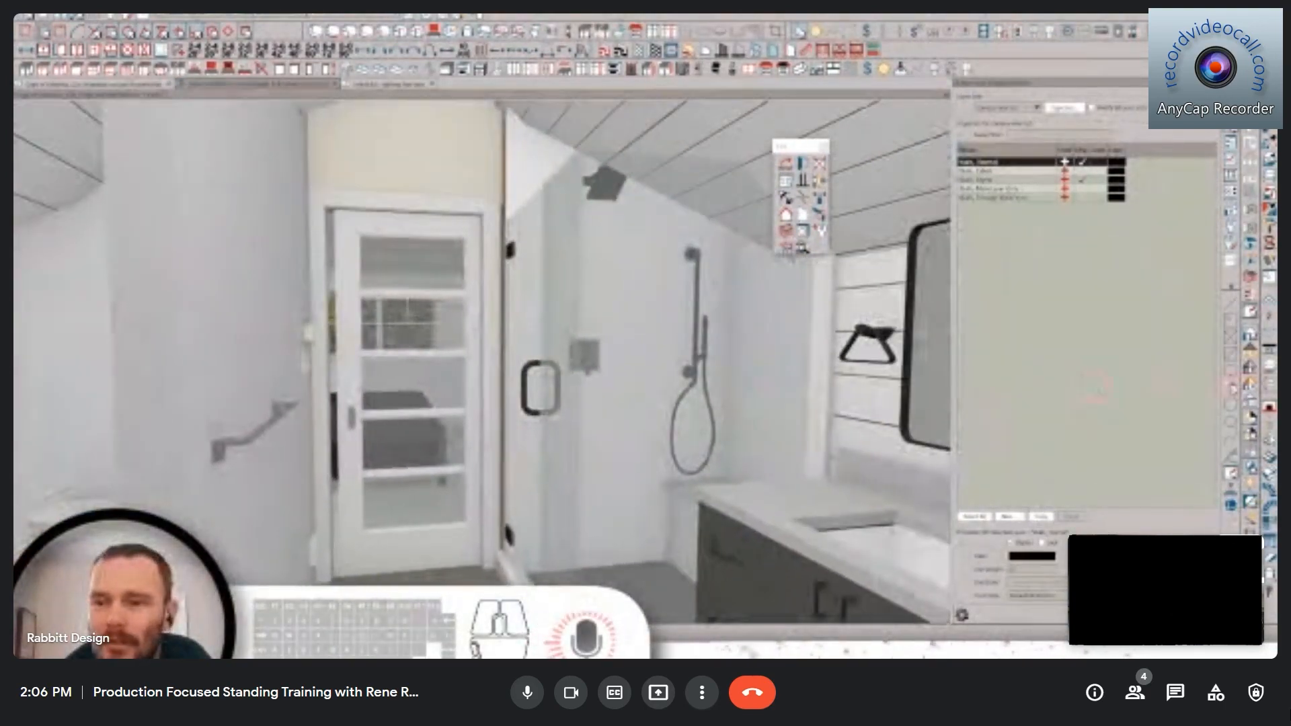
- Switch the camera's lighting mode to a light set and create a new named light set
click(1250, 387)
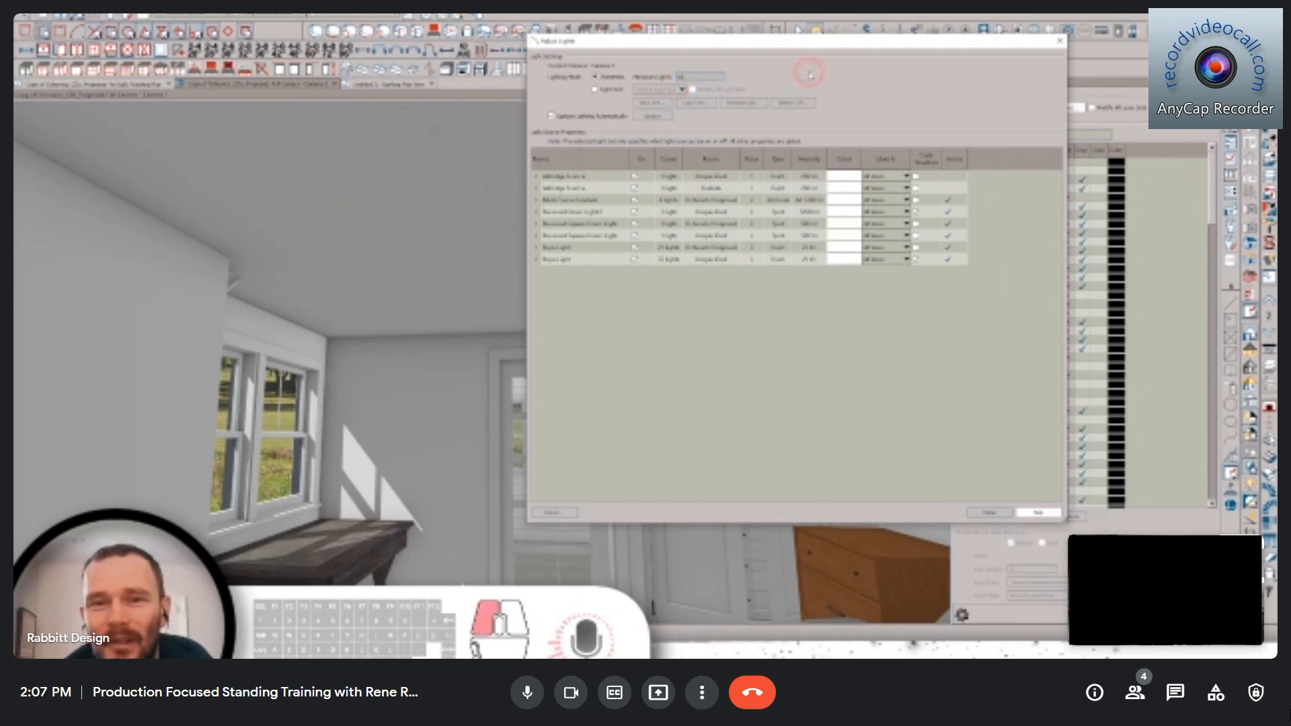
click(609, 91)
click(647, 103)
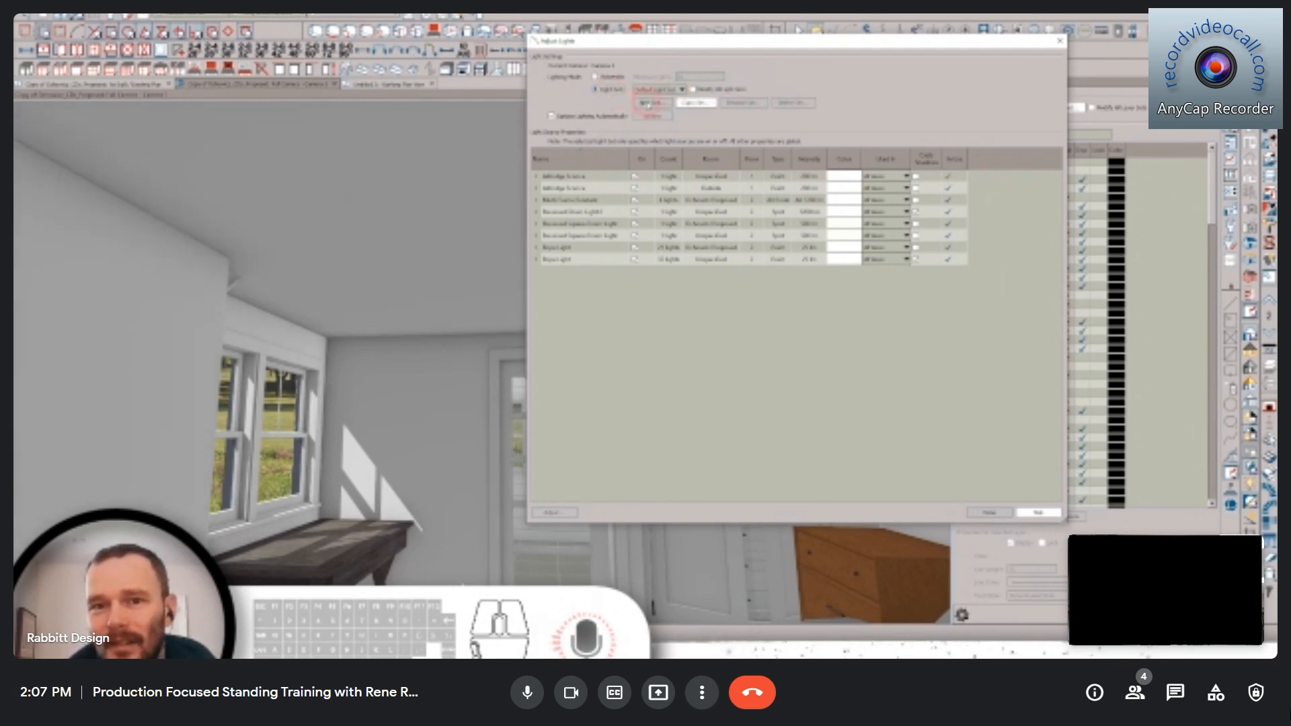
click(649, 102)
text(R)
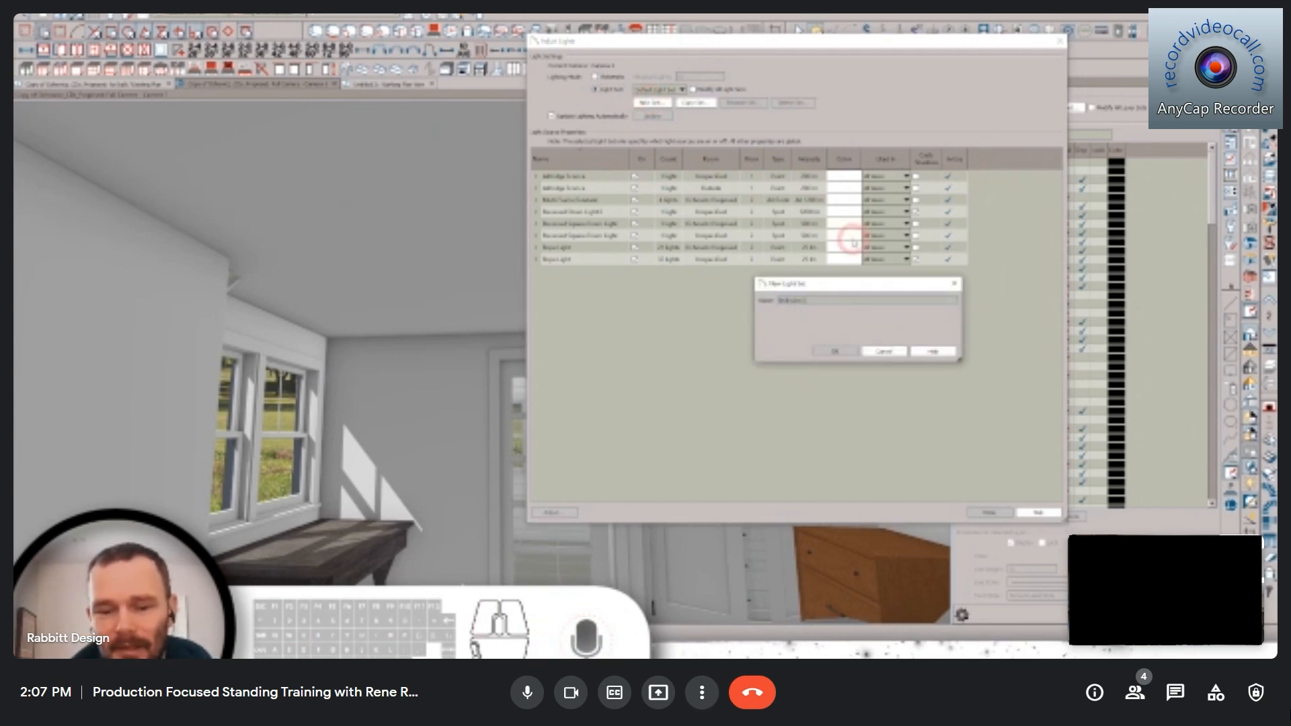
key(Return)
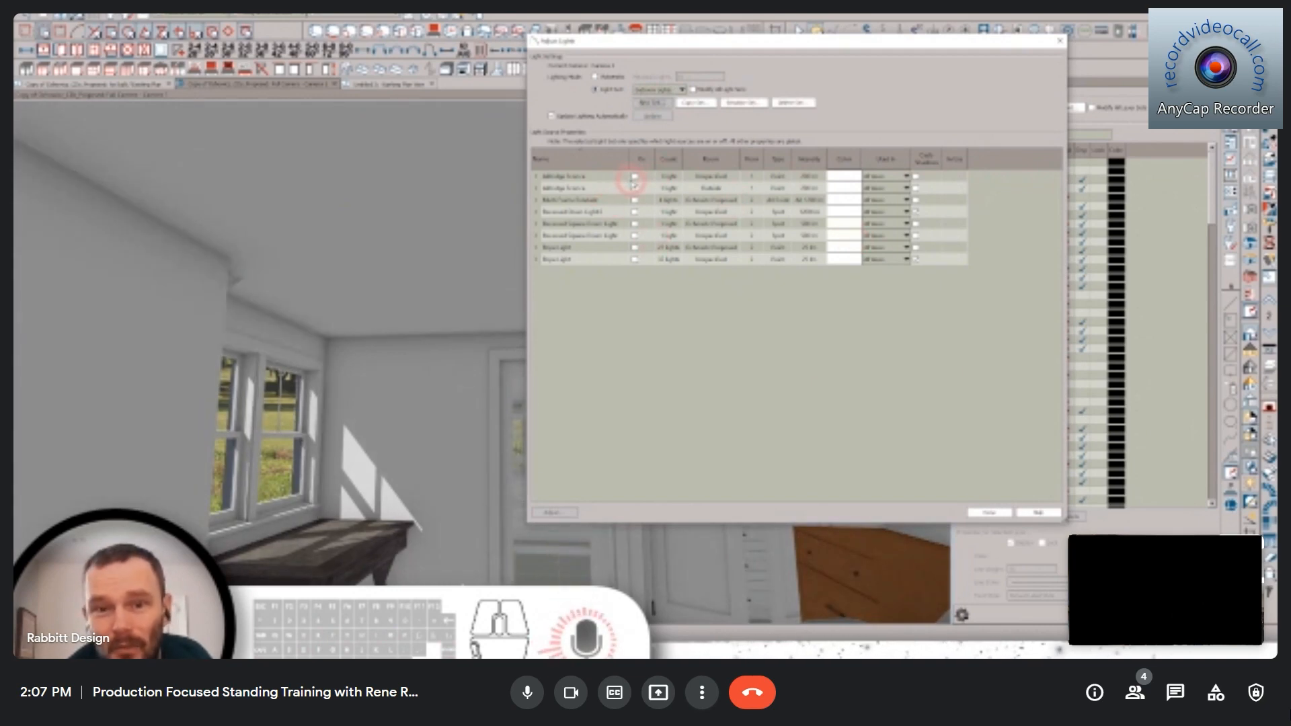
click(1006, 511)
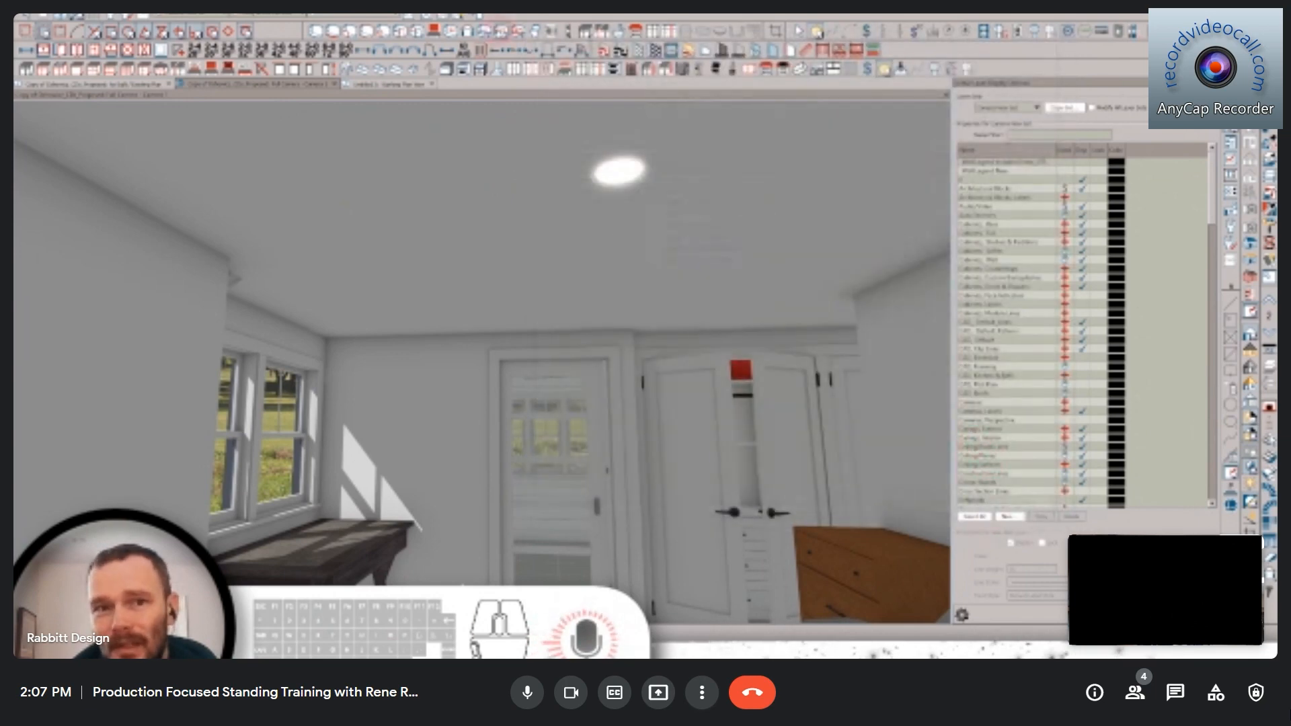
- Review the light set assigned in the full camera specification and accept the settings
click(433, 32)
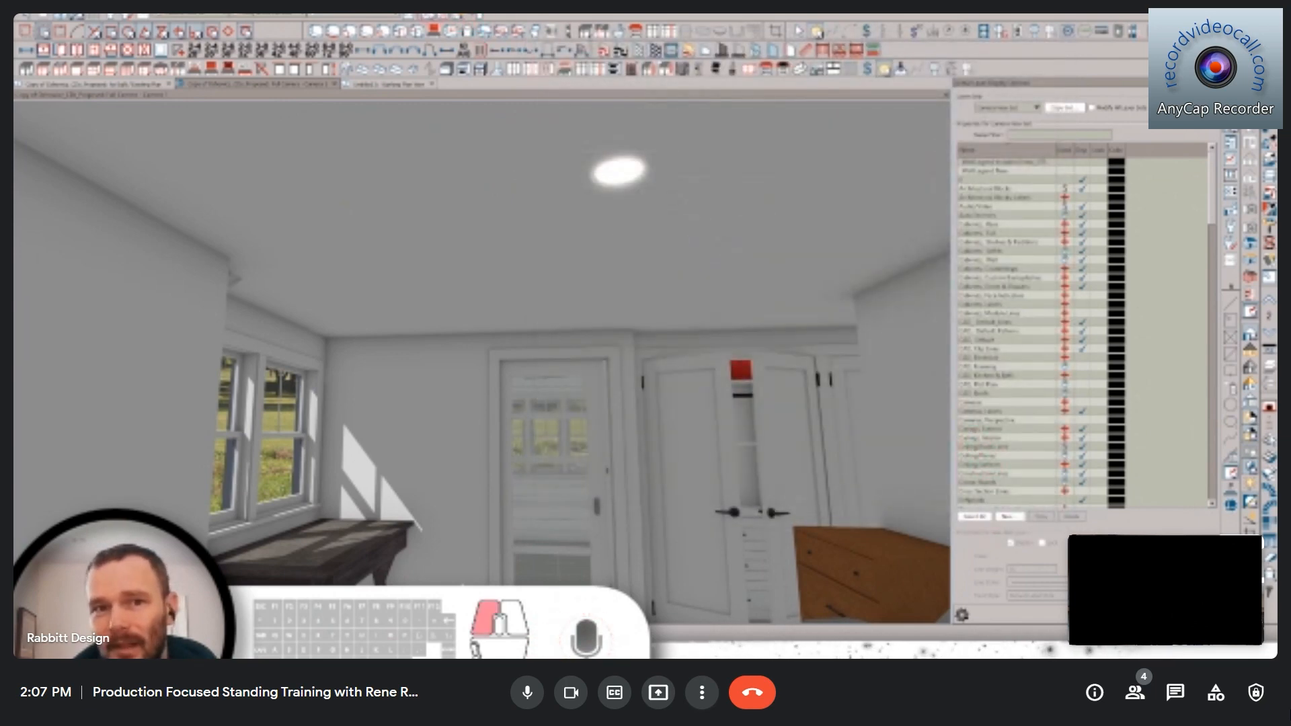
click(461, 19)
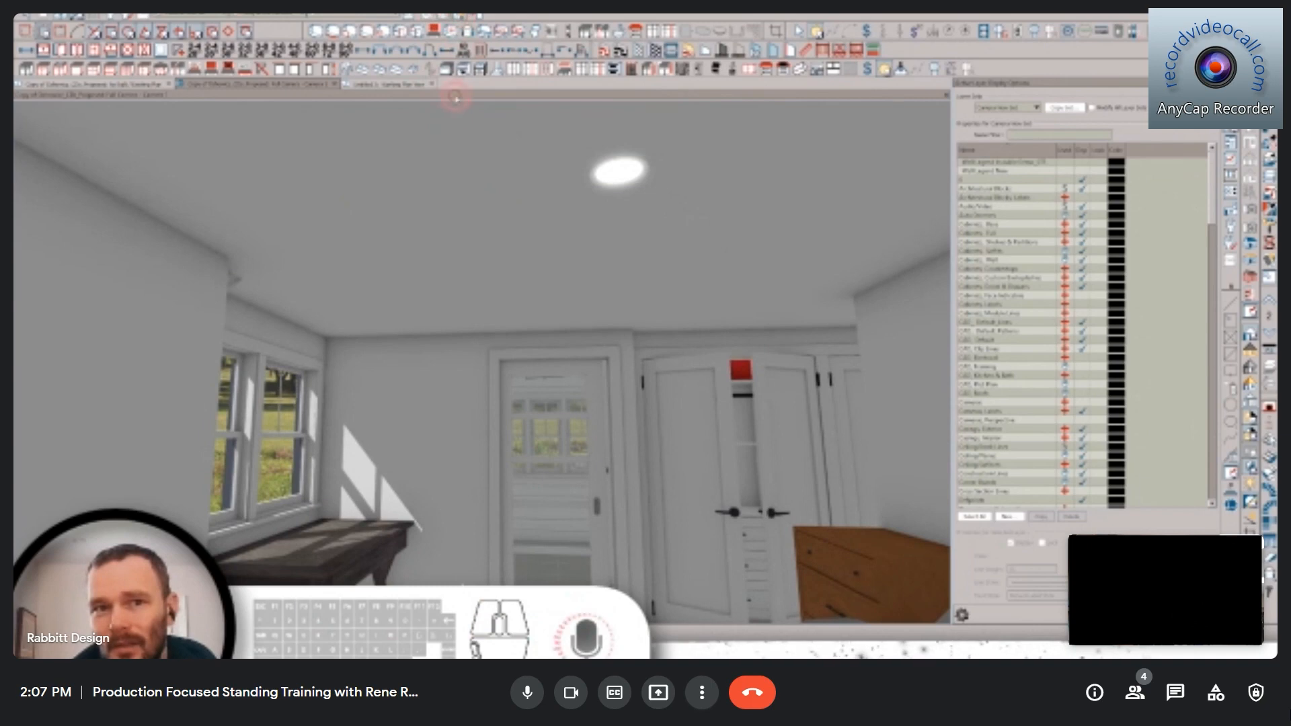
drag(515, 5, 534, 69)
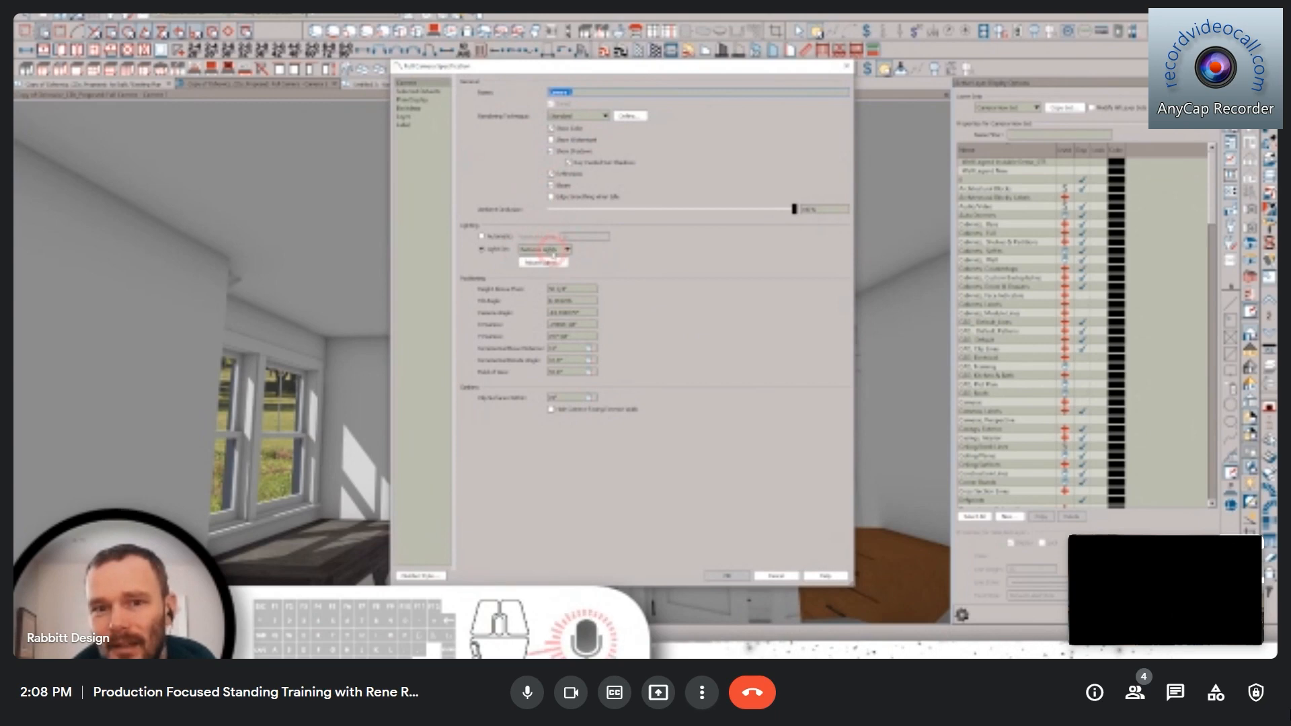
click(664, 293)
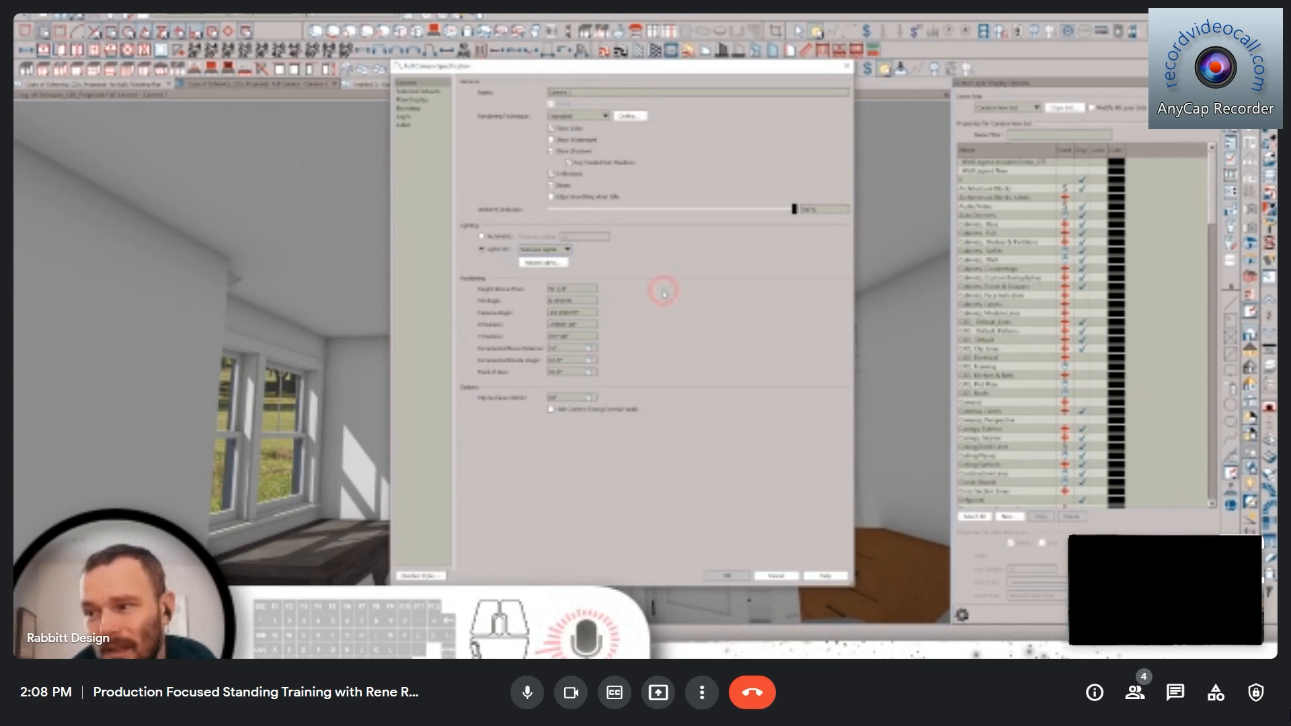
click(738, 575)
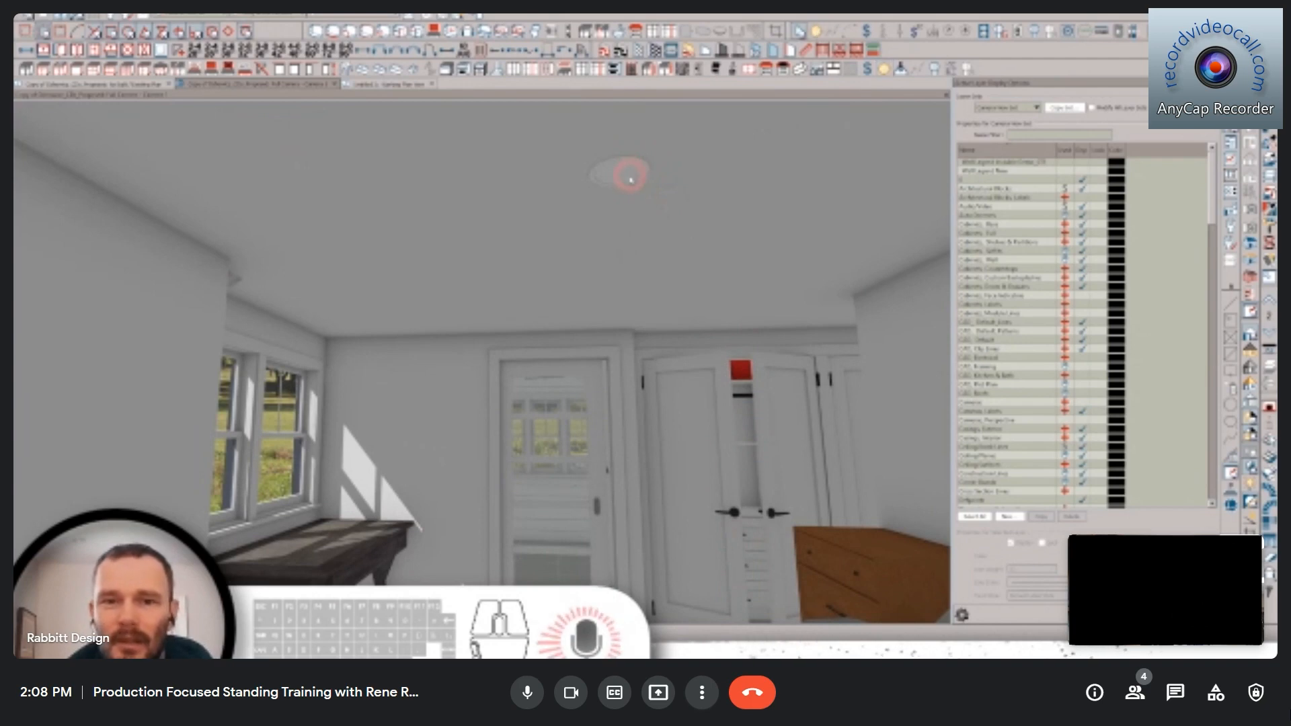
- Set the current camera's lighting mode back to automatic in the light adjustment settings
click(629, 177)
click(973, 281)
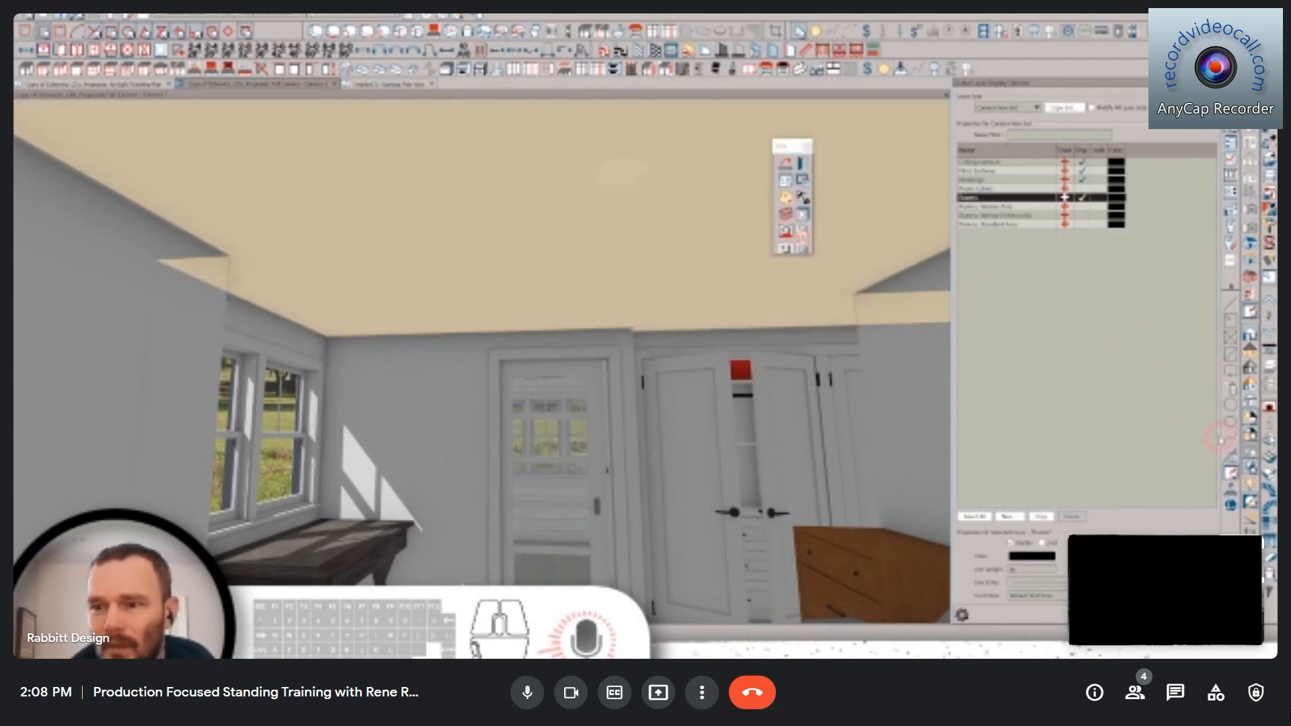
click(1249, 484)
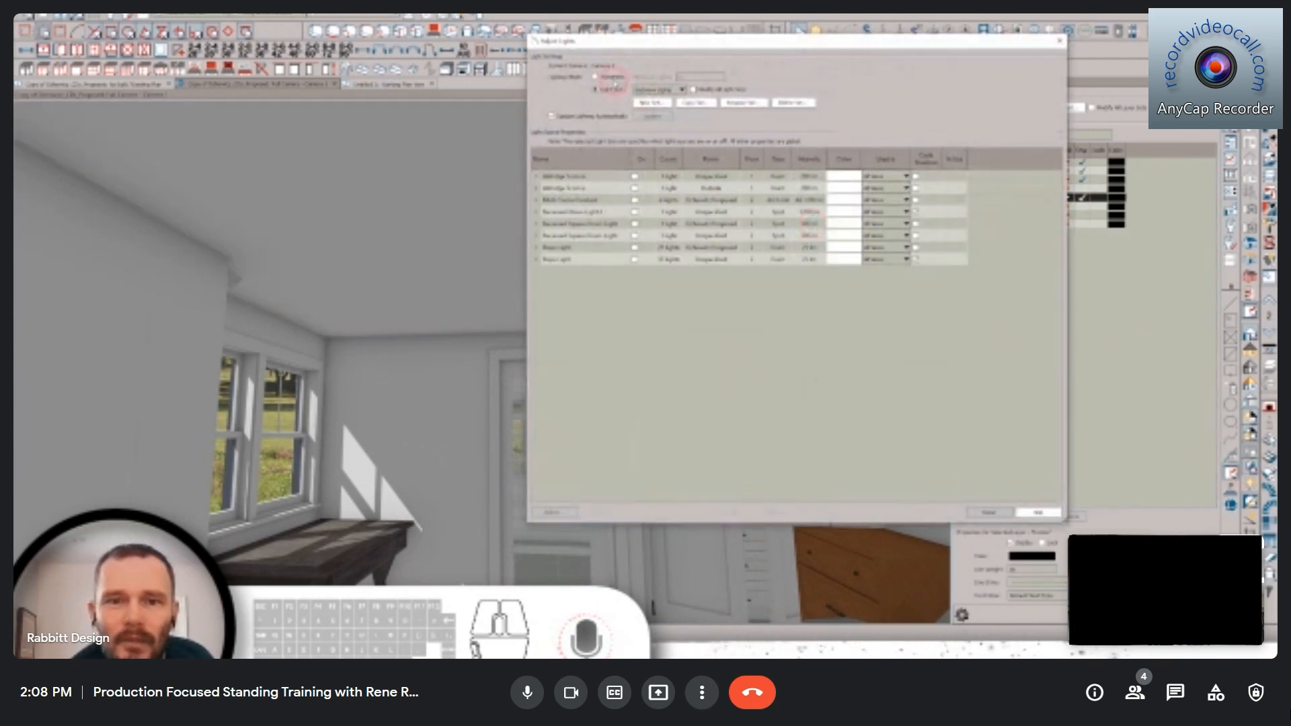
click(612, 78)
click(637, 76)
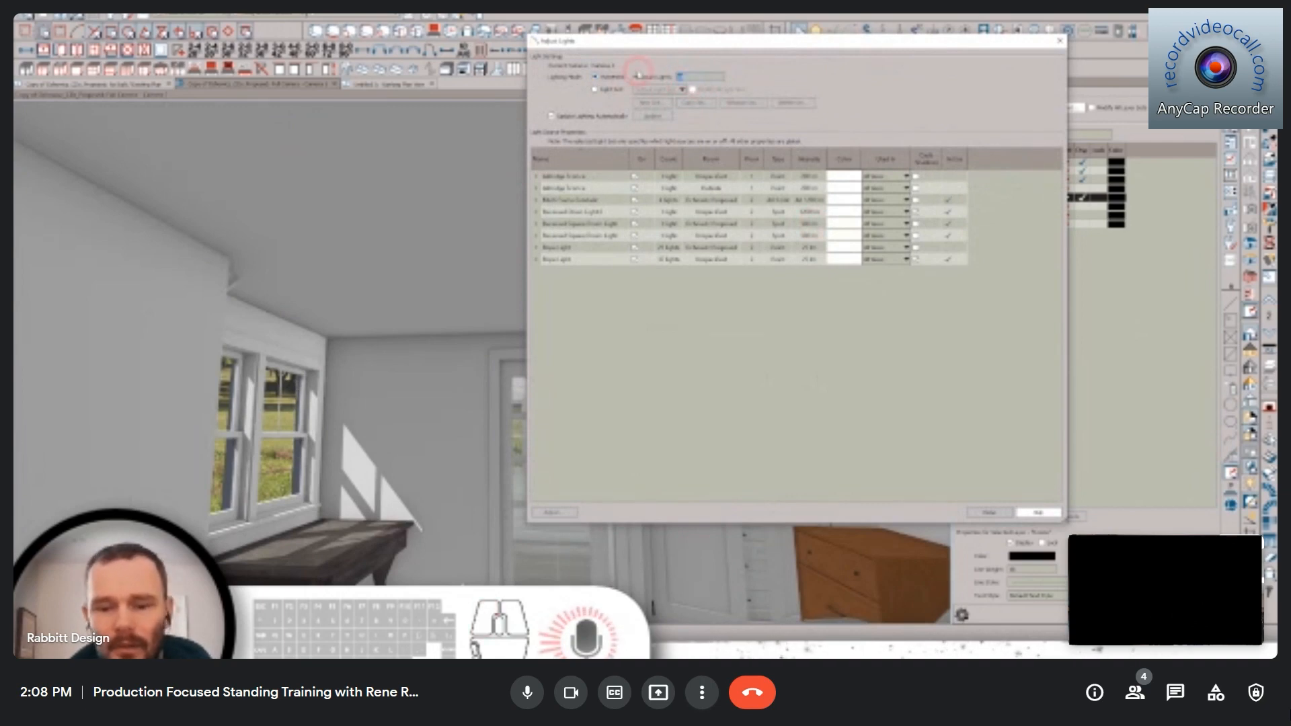
key(Escape)
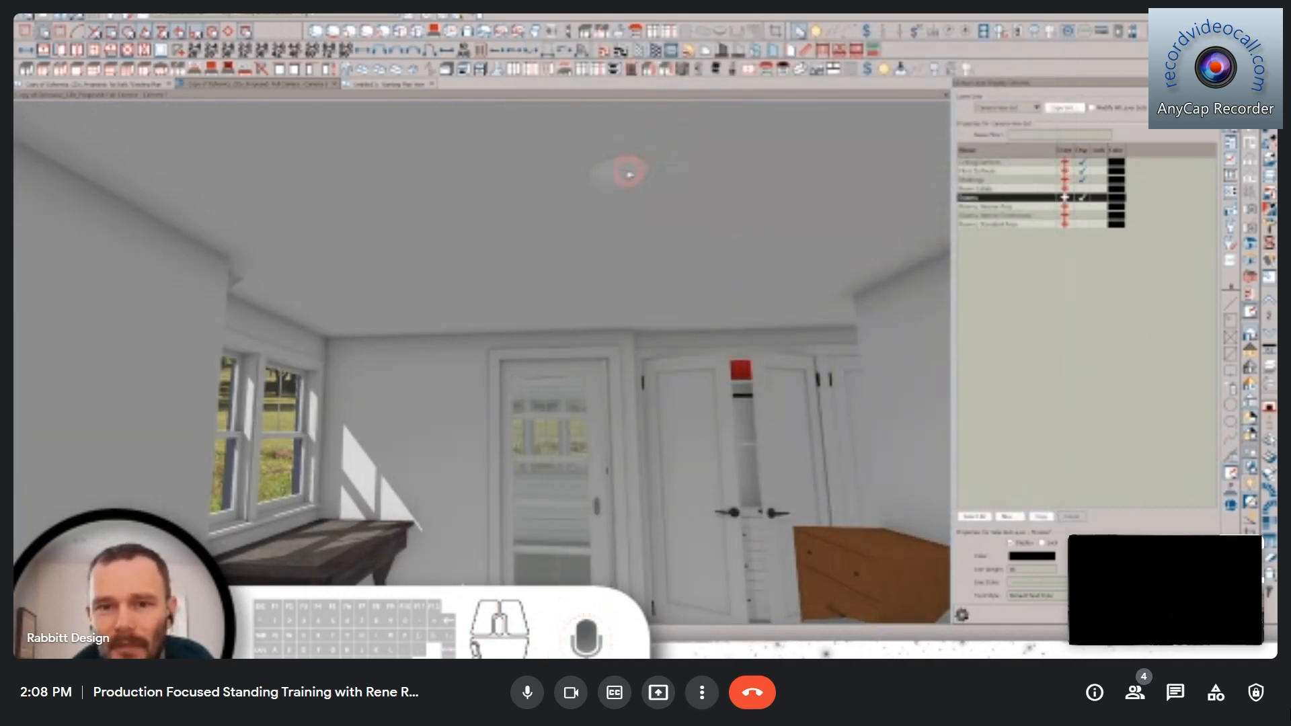
- Select the round ceiling light and toggle its illumination
click(629, 174)
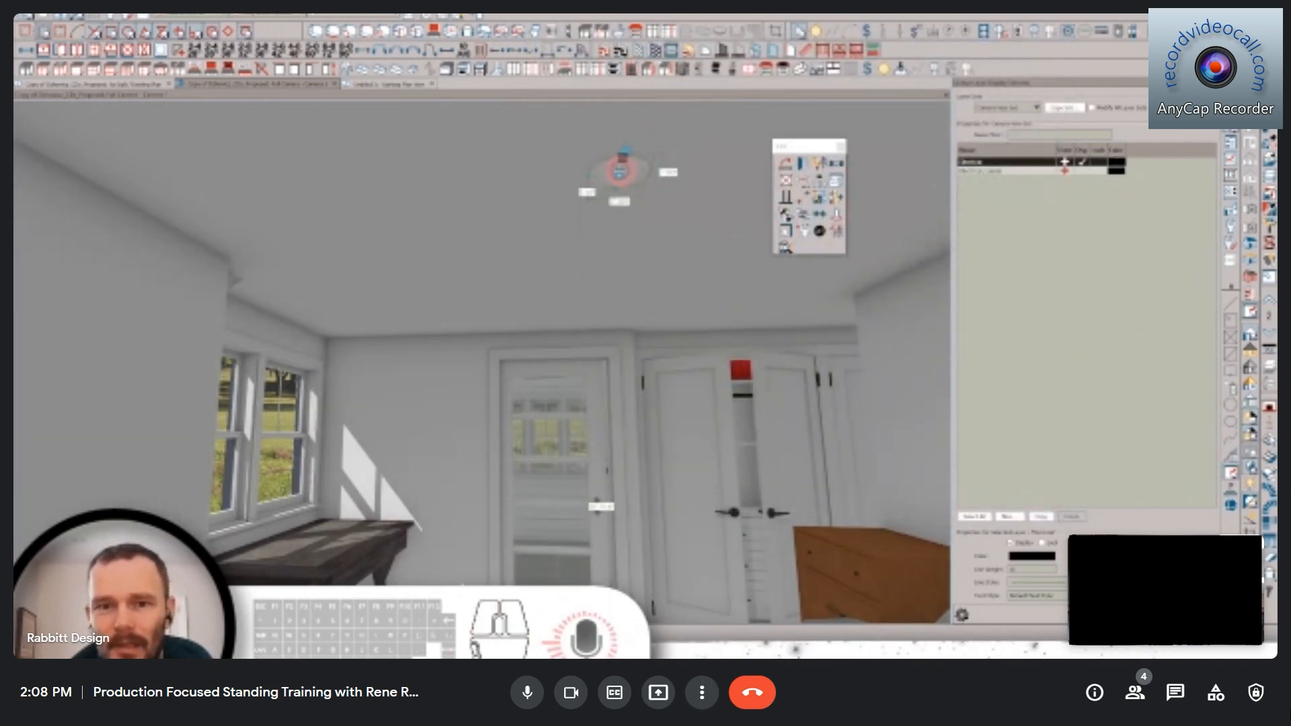
click(820, 232)
click(820, 232)
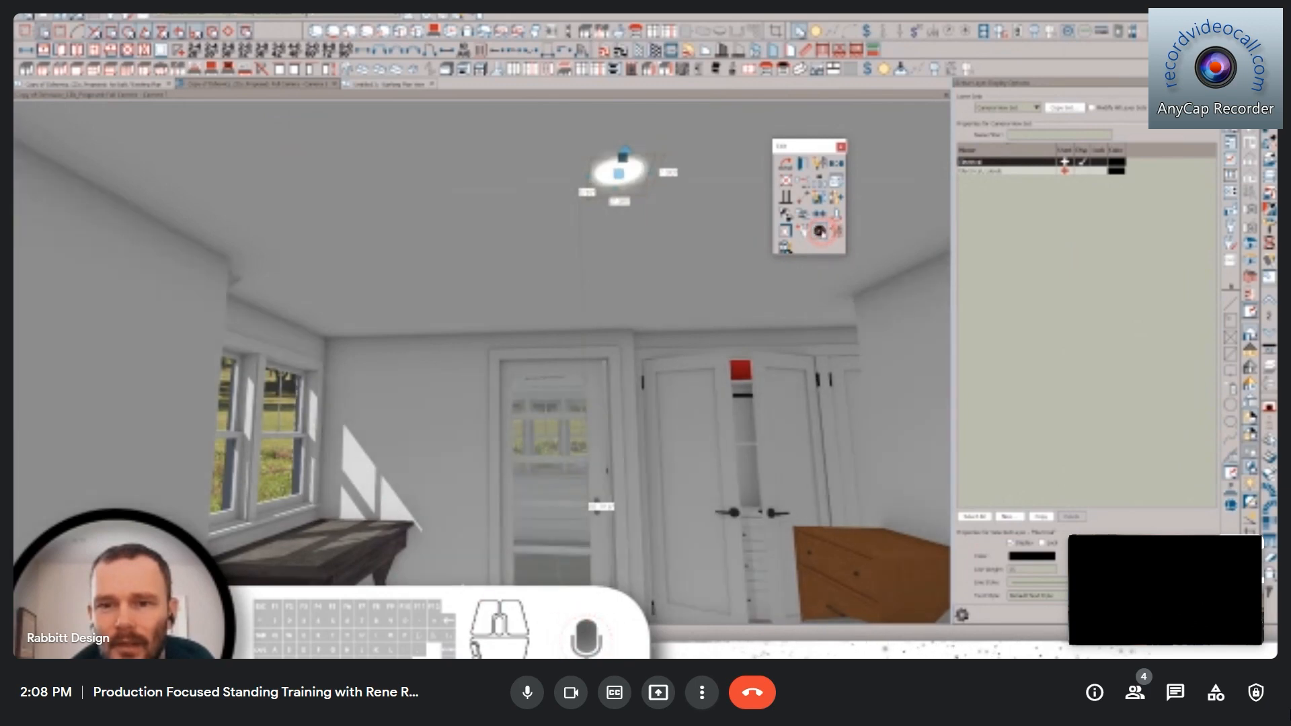
click(730, 422)
scroll(640, 396, up, 8)
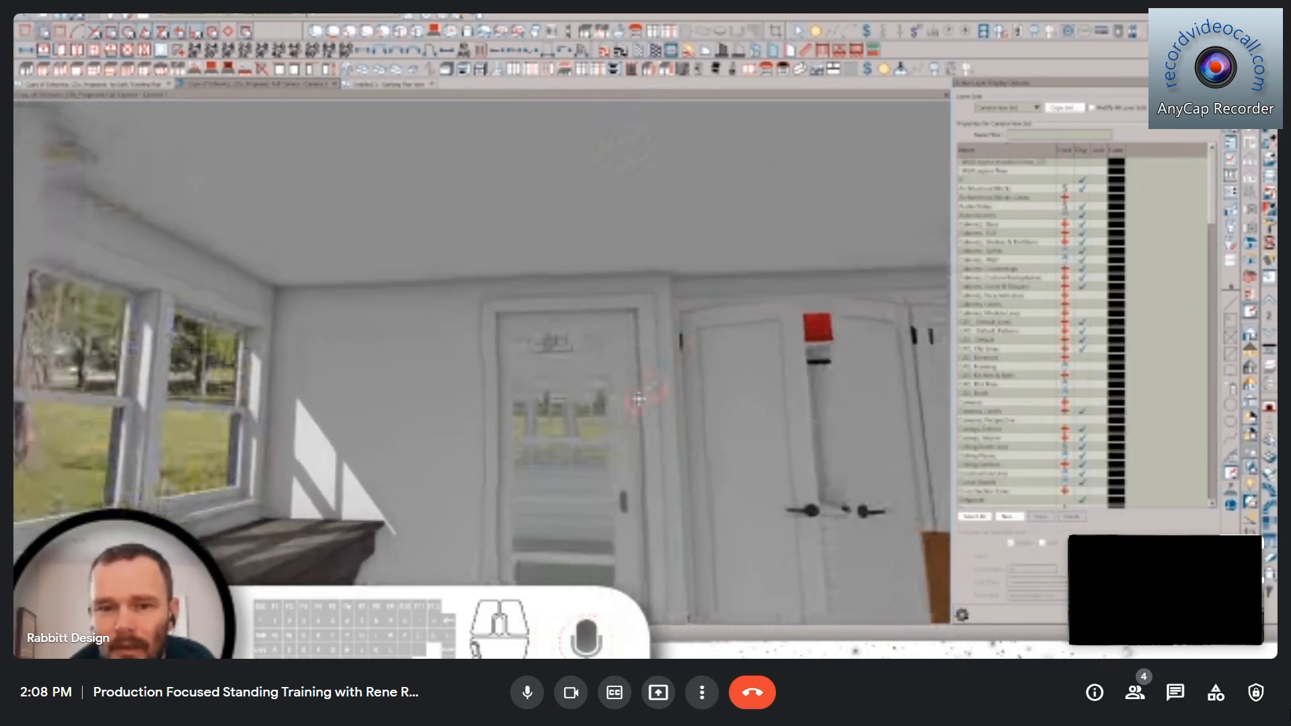
- Inspect the camera's automatic lighting around the bathroom's lantern pendant, vaulted ceiling and vanity, and around the bedroom's round ceiling light
scroll(642, 377, up, 6)
middle_drag(639, 289, 571, 268)
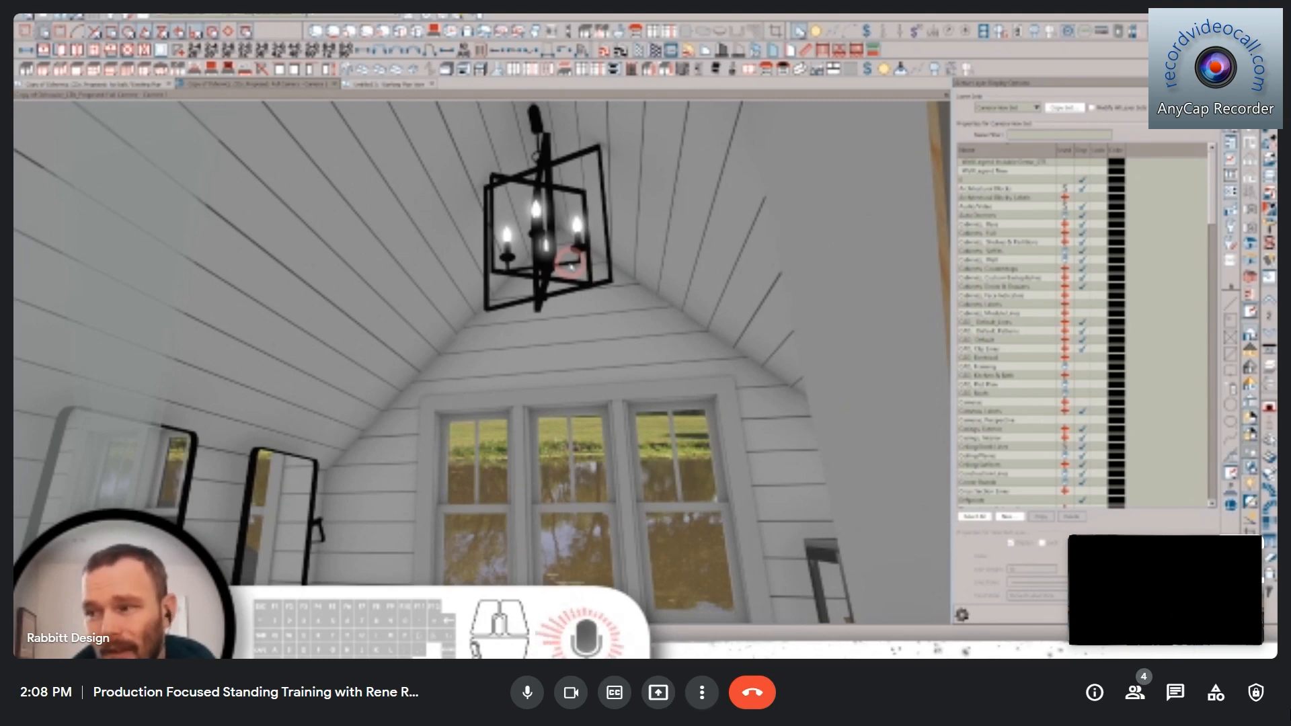
drag(571, 264, 458, 138)
click(25, 69)
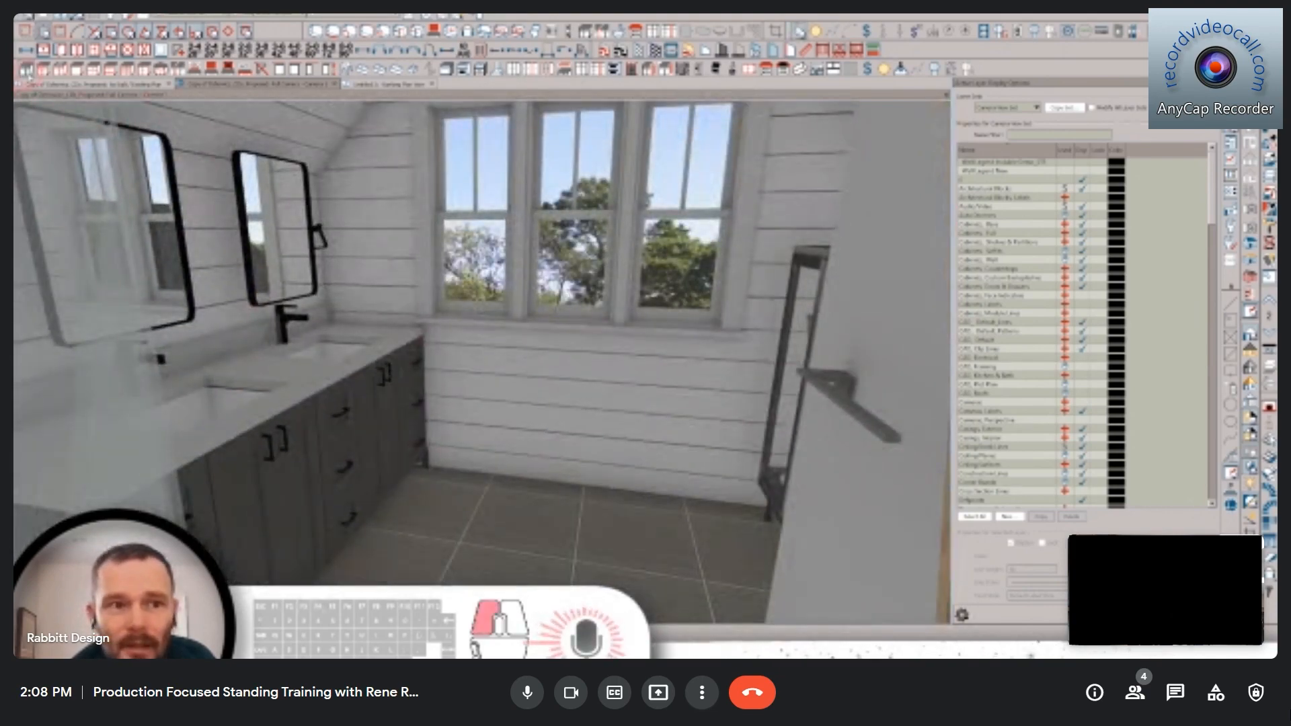
click(562, 468)
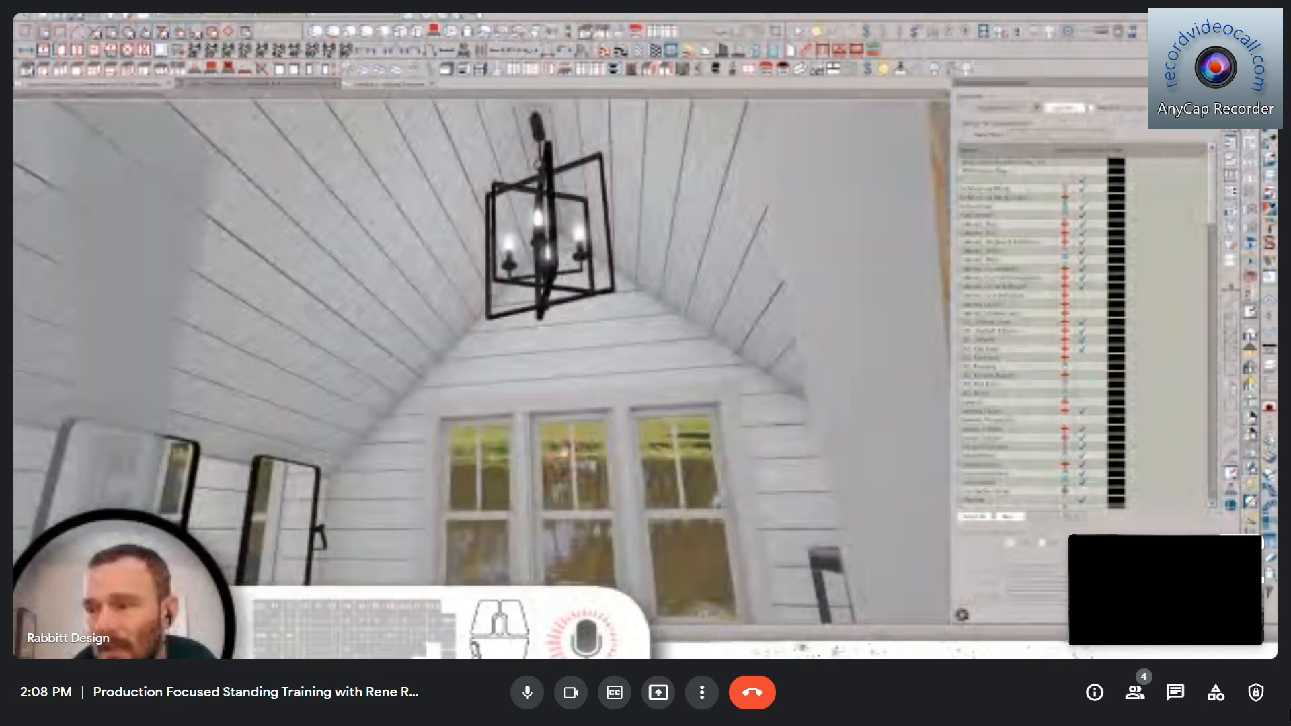
middle_drag(562, 450, 590, 362)
scroll(549, 446, up, 5)
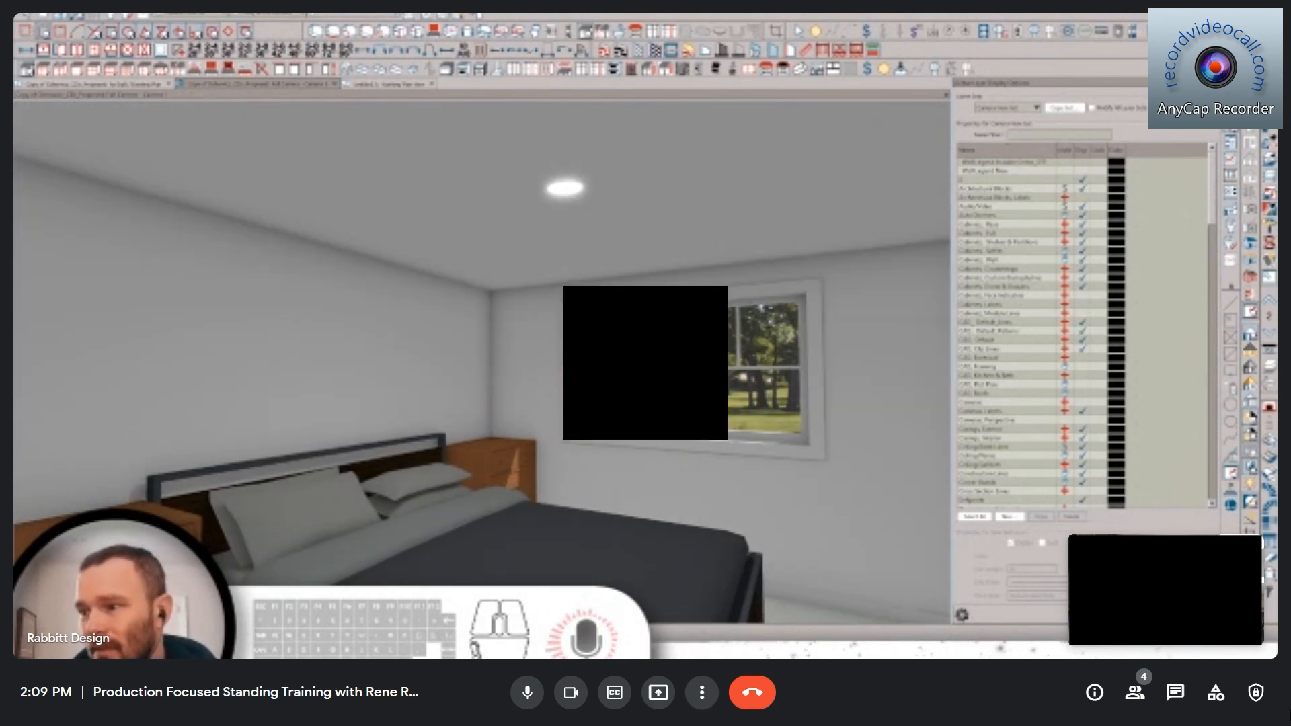
middle_drag(571, 370, 564, 479)
click(525, 525)
key(Delete)
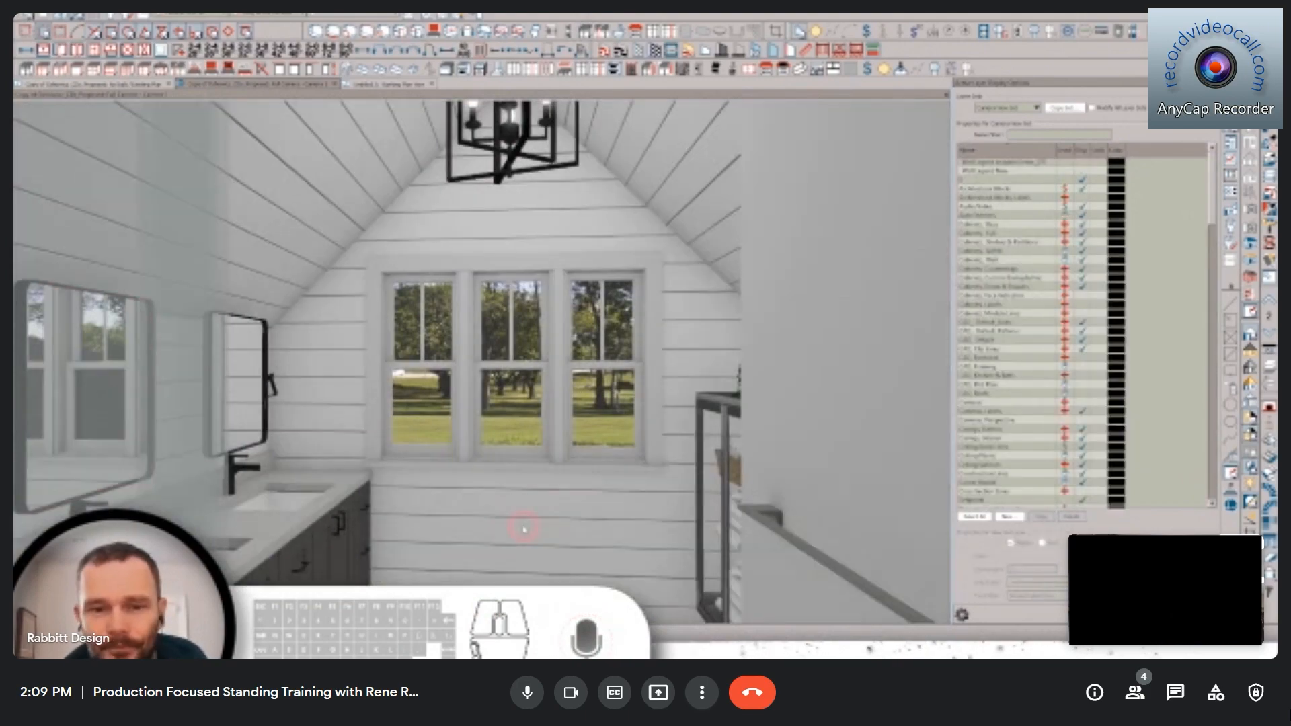
mouse_move(372, 361)
middle_down()
mouse_move(383, 357)
mouse_move(378, 372)
middle_up()
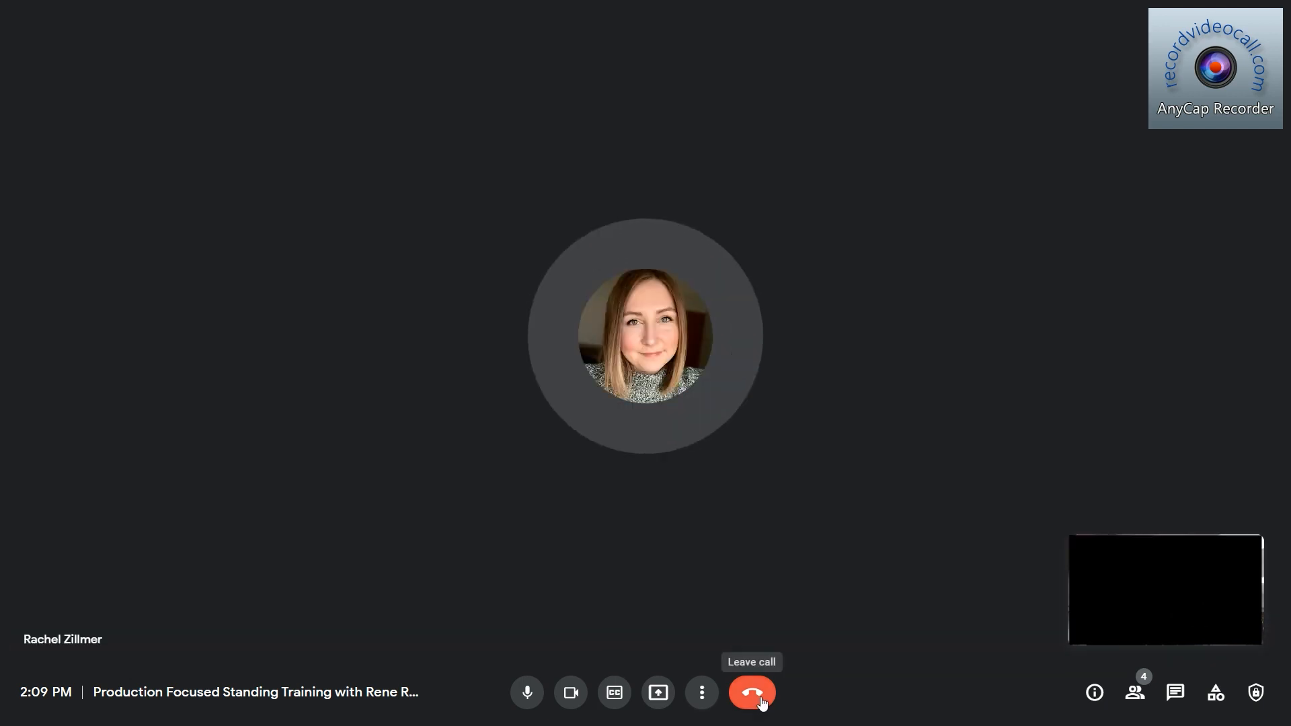
- Switch to the Google Meet call and leave the training meeting
click(762, 702)
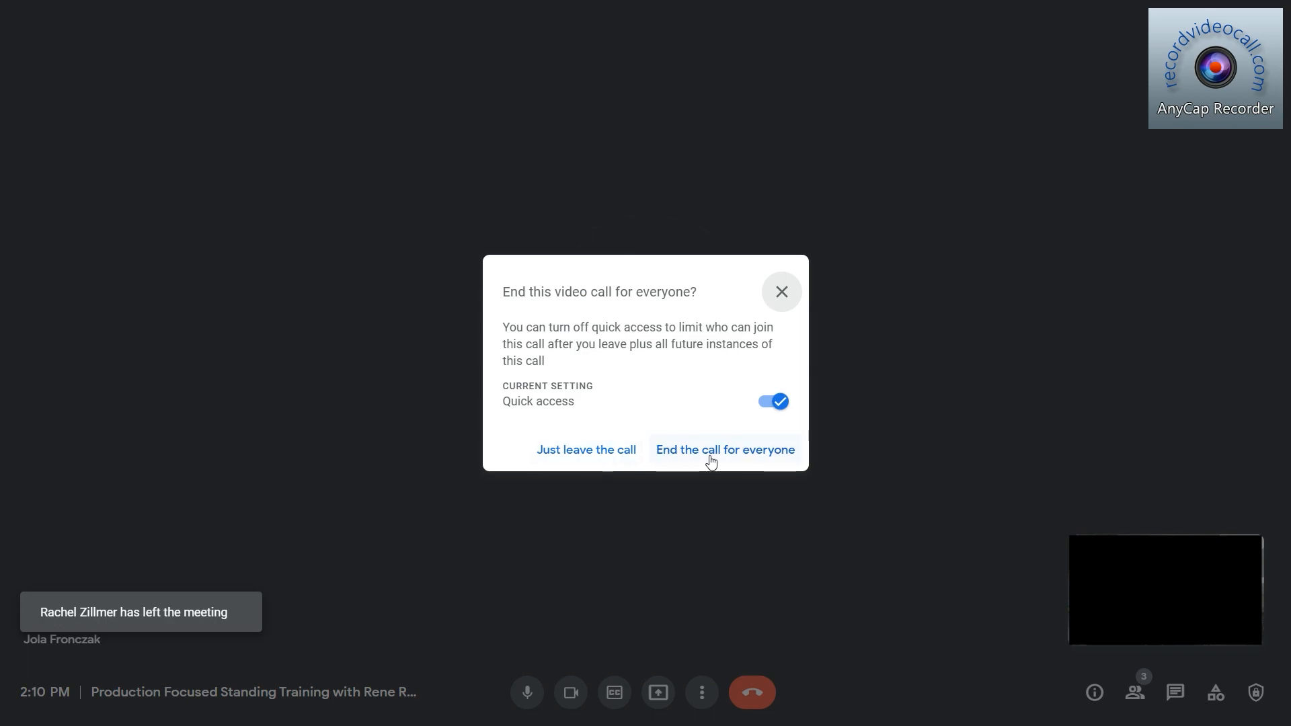